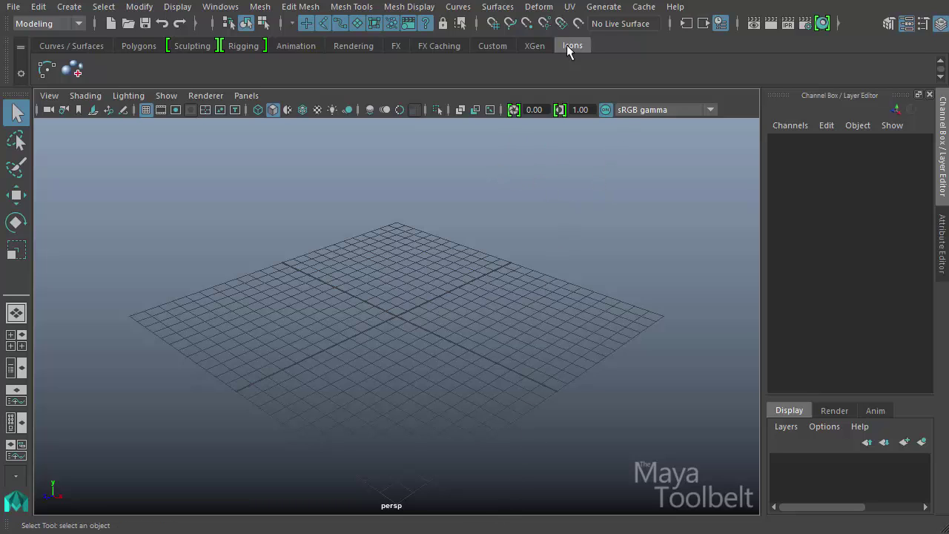
- Review the options for adding a blend shape target, including the in-between settings, and close them without applying
{"action": "left_click", "coordinate": [538, 7]}
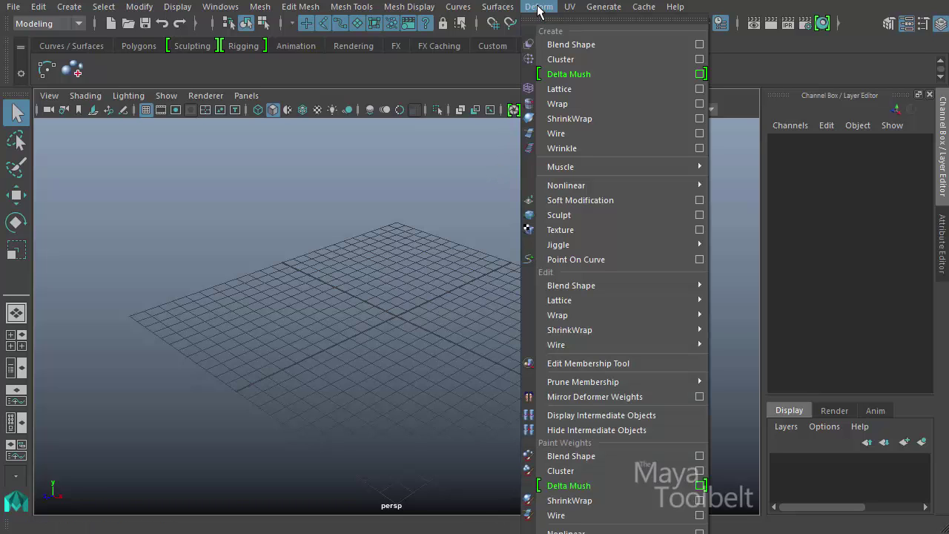
{"action": "mouse_move", "coordinate": [619, 288]}
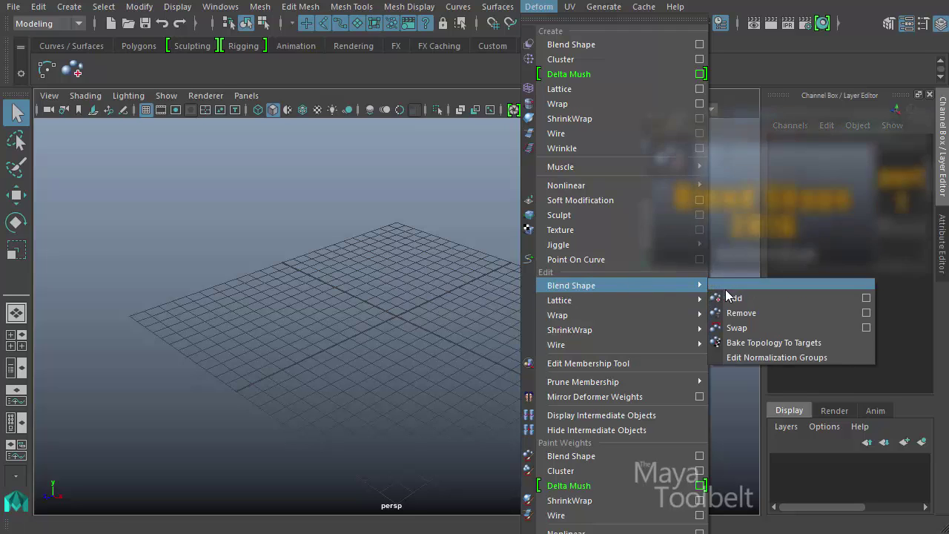
{"action": "left_click", "coordinate": [864, 299]}
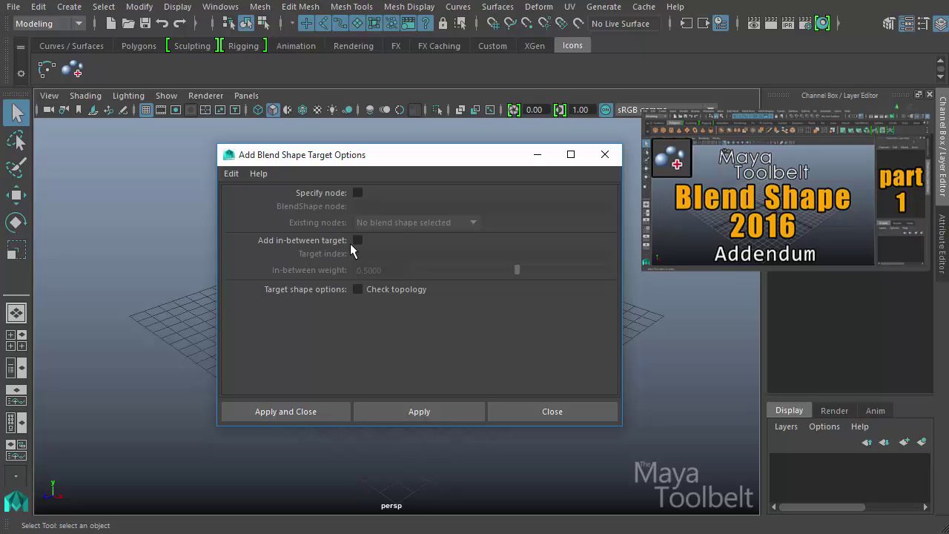
{"action": "left_click", "coordinate": [605, 156]}
- Switch to the Rigging menu set and look over its deformer commands
{"action": "left_click", "coordinate": [540, 7]}
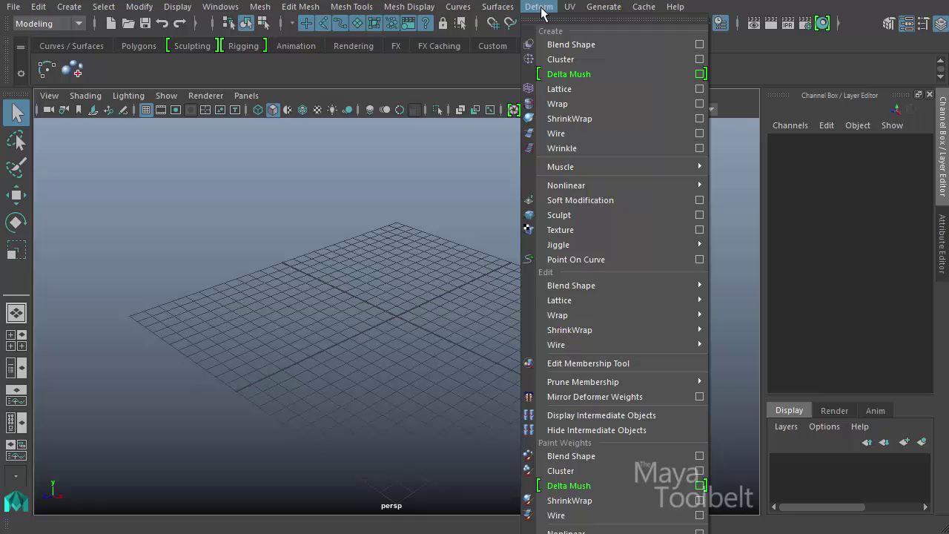
{"action": "left_click", "coordinate": [30, 23]}
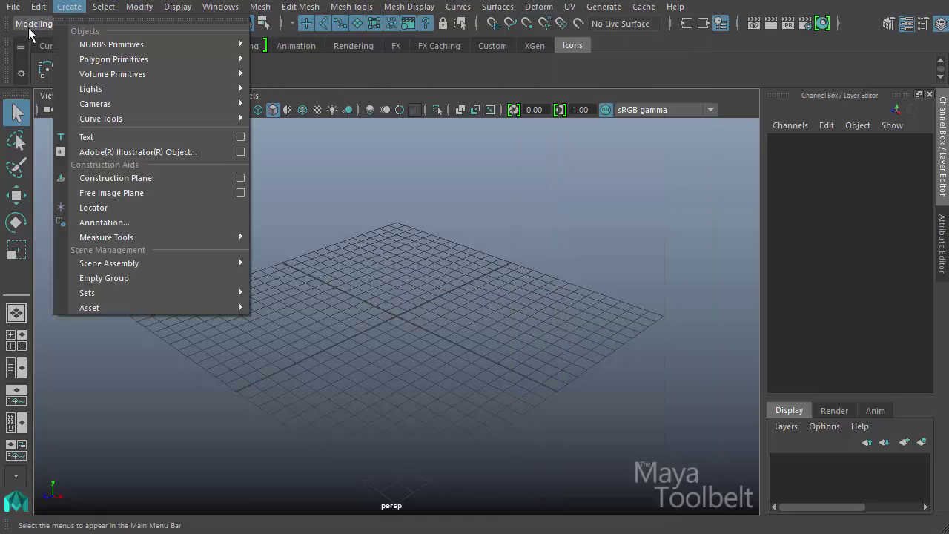
{"action": "left_click", "coordinate": [41, 23]}
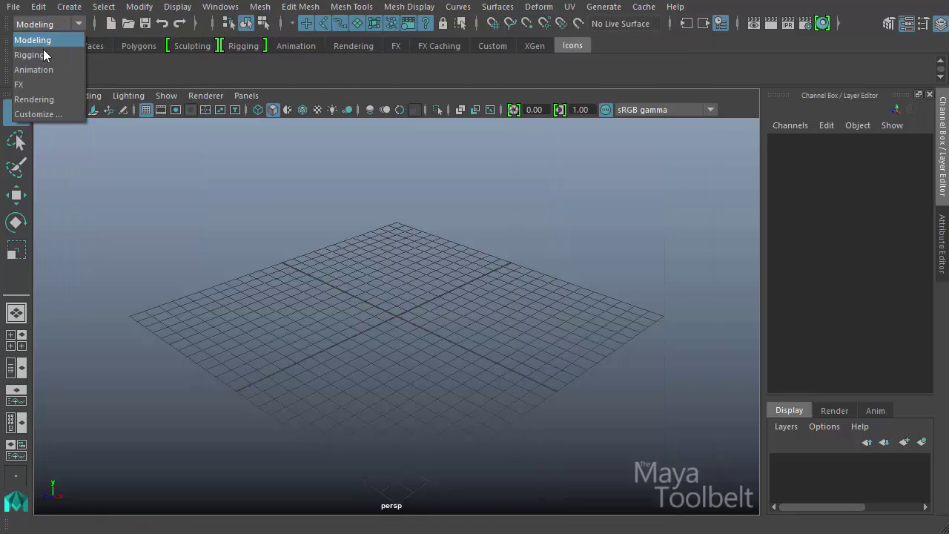
{"action": "left_click", "coordinate": [43, 55]}
{"action": "left_click", "coordinate": [326, 8]}
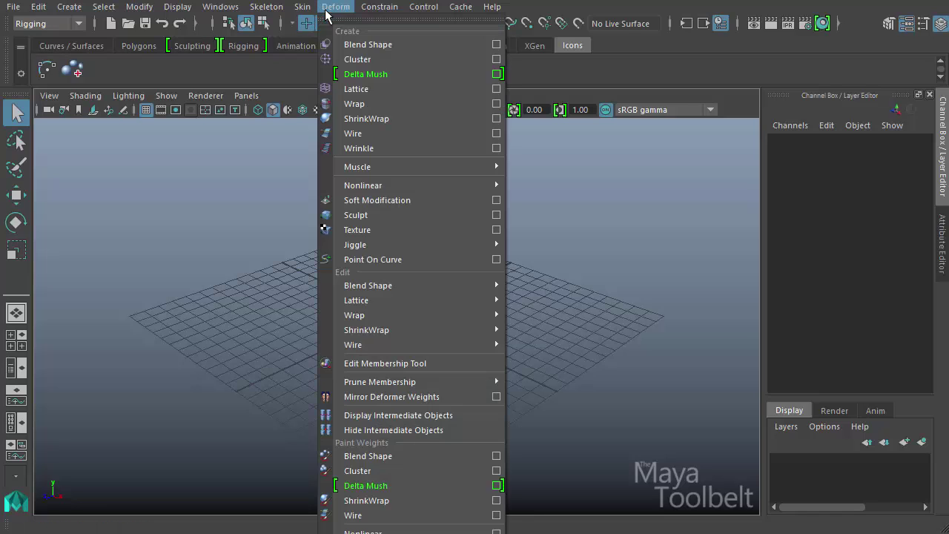
{"action": "left_click", "coordinate": [333, 9]}
- Switch to the Animation menu set and look over its Anim Deform commands and the full deform listing
{"action": "left_click", "coordinate": [38, 28]}
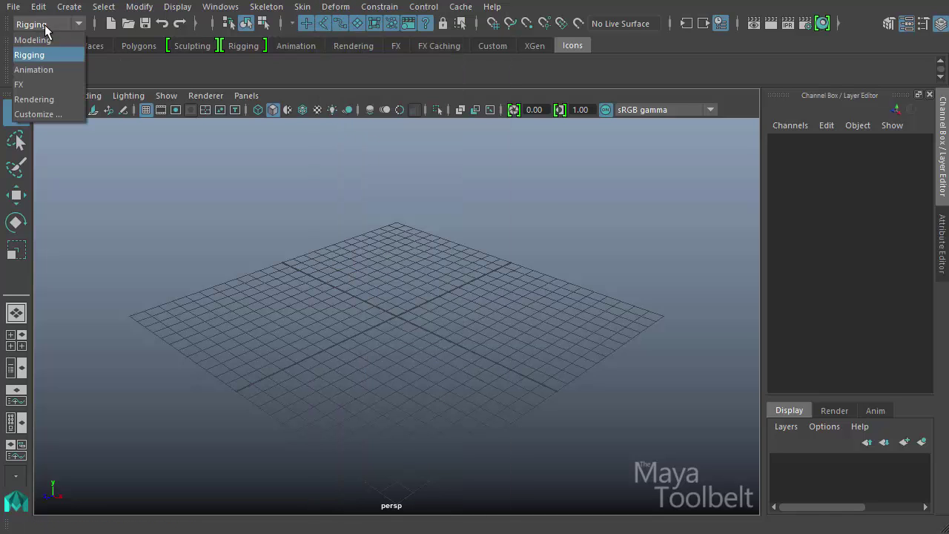
{"action": "left_click", "coordinate": [43, 69]}
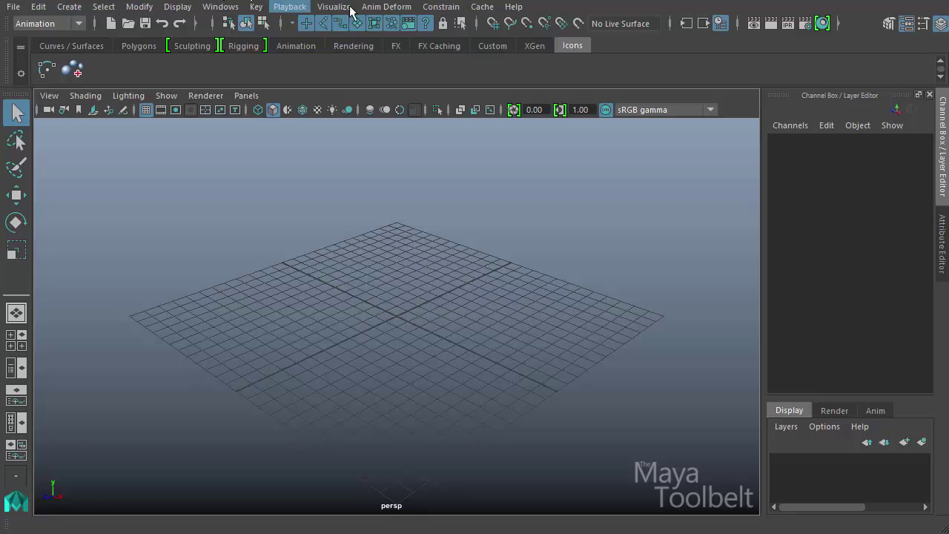
{"action": "left_click", "coordinate": [387, 9]}
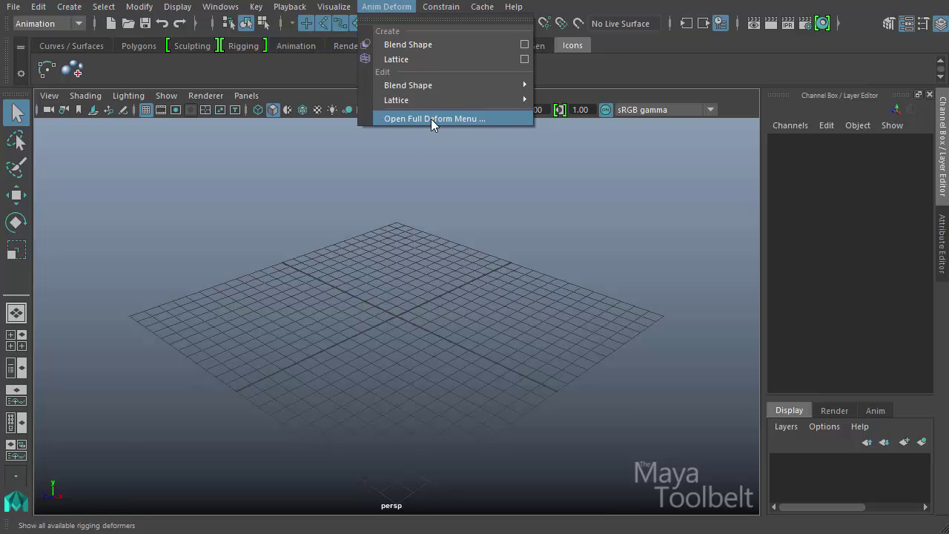
{"action": "left_click", "coordinate": [431, 119]}
{"action": "left_click_drag", "start_coordinate": [470, 116], "coordinate": [390, 63]}
{"action": "left_click", "coordinate": [546, 61]}
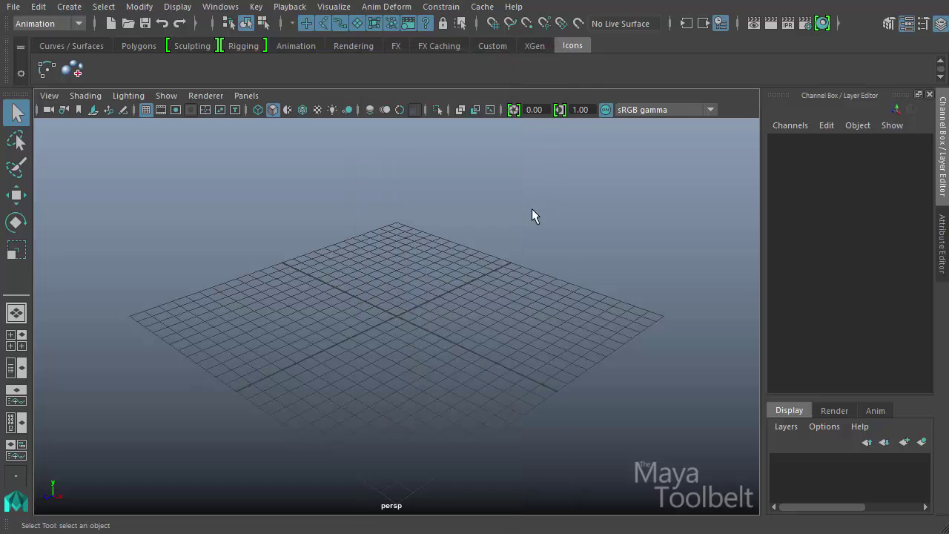
- Return to the Modeling menu set and tear off the Blend Shape editing commands as a floating window in the viewport's upper corner
{"action": "left_click", "coordinate": [74, 21]}
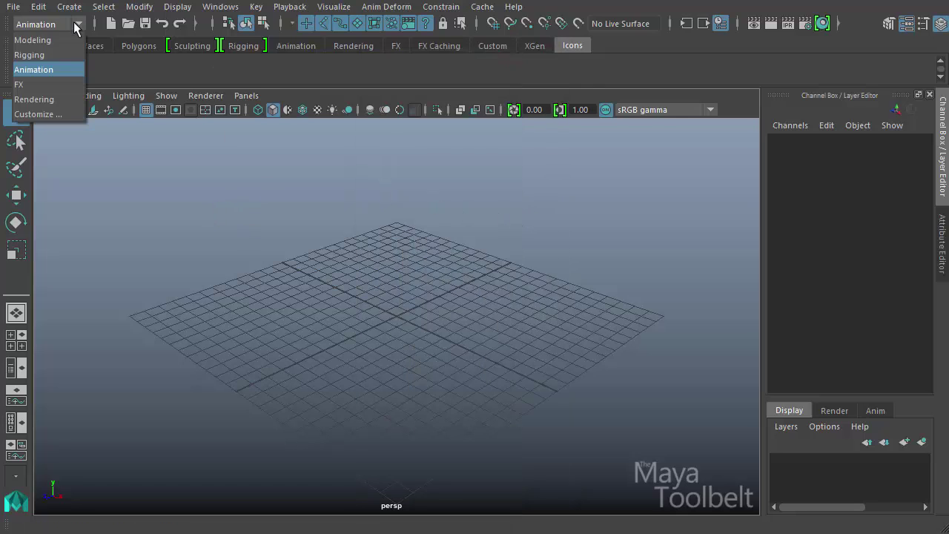
{"action": "left_click", "coordinate": [41, 38]}
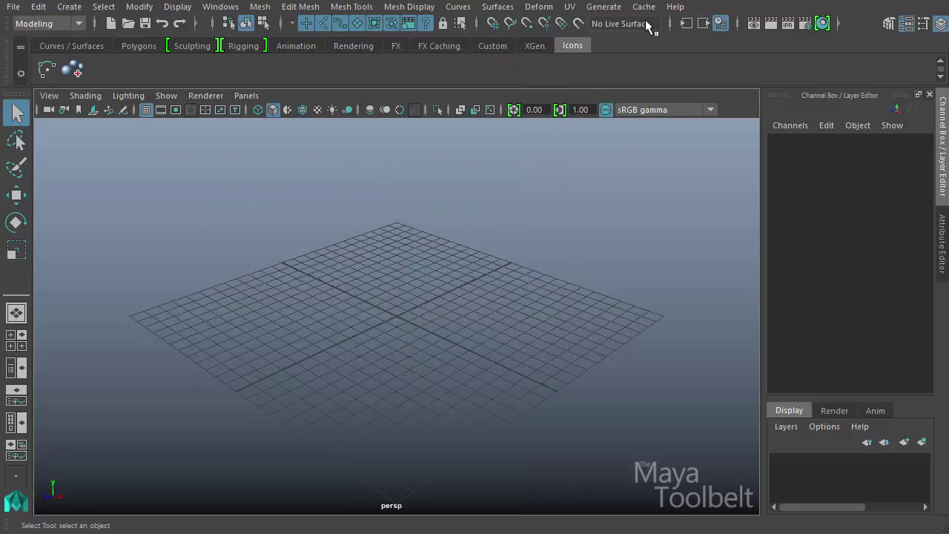
{"action": "left_click", "coordinate": [531, 9]}
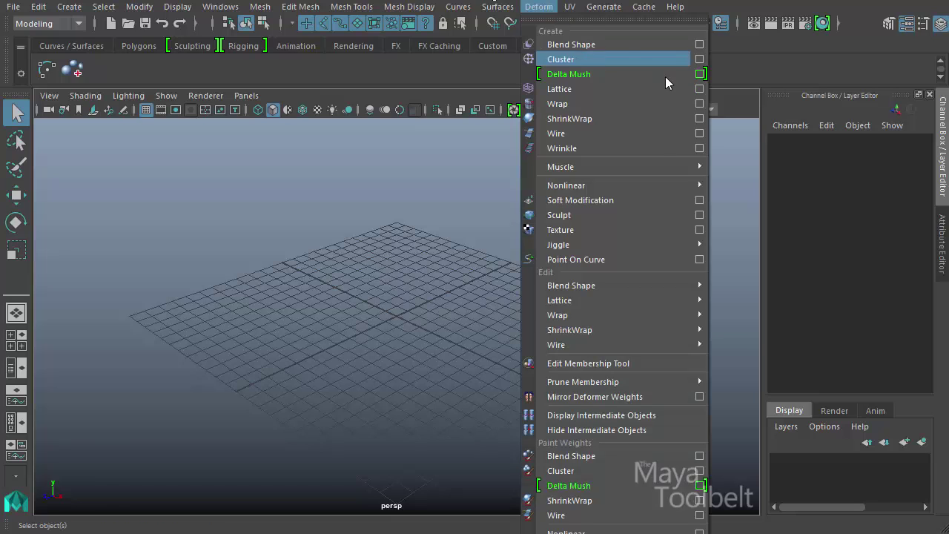
{"action": "mouse_move", "coordinate": [595, 279]}
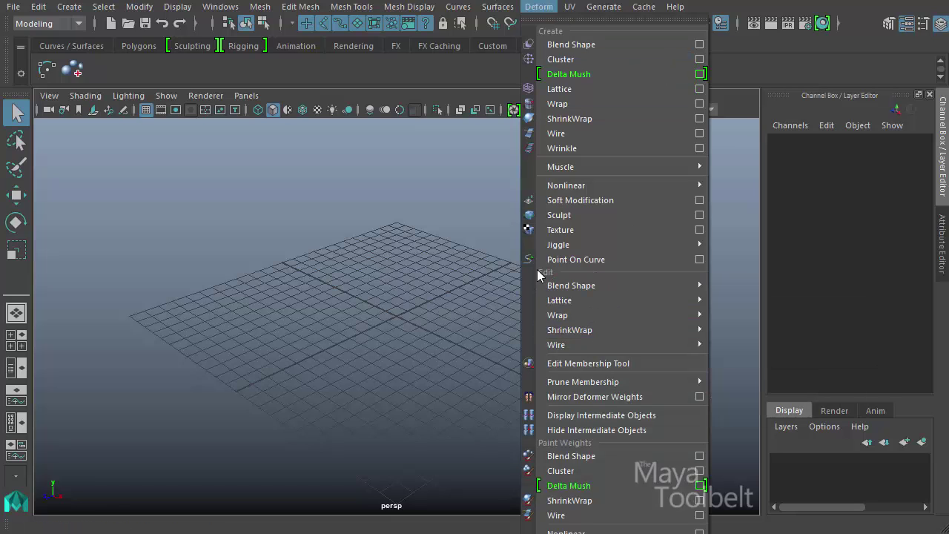
{"action": "mouse_move", "coordinate": [546, 288]}
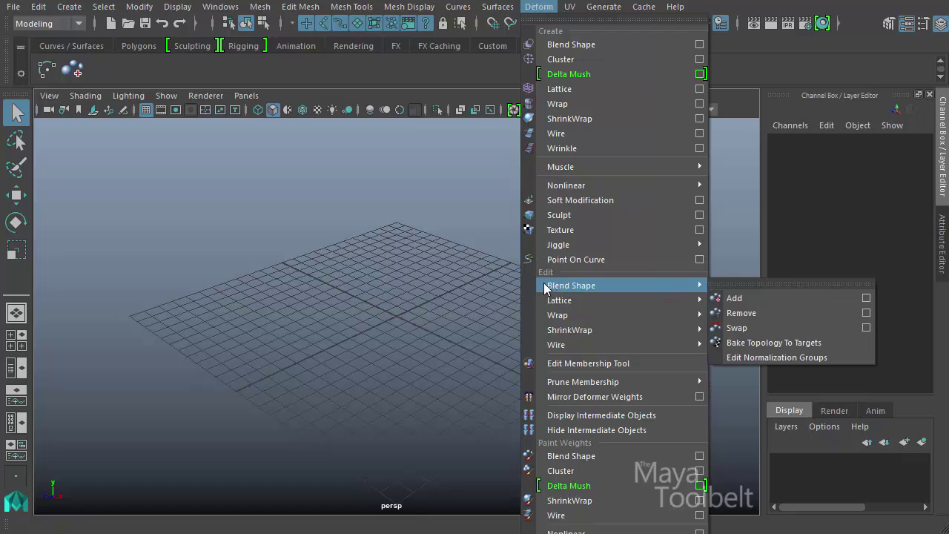
{"action": "left_click", "coordinate": [743, 288]}
{"action": "left_click_drag", "start_coordinate": [784, 269], "coordinate": [677, 138]}
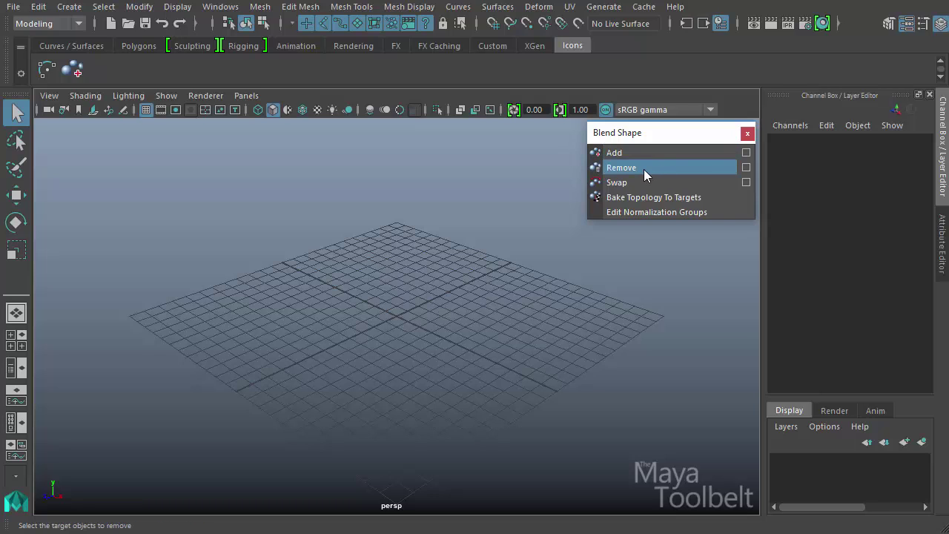
- Open the options for removing a blend shape target and examine the Specify node setting and its existing nodes
{"action": "left_click", "coordinate": [746, 168]}
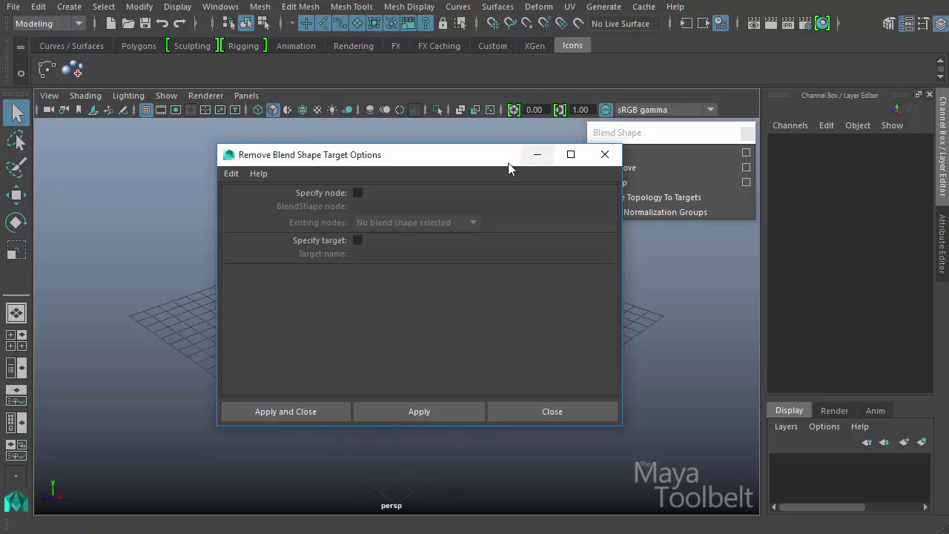
{"action": "left_click_drag", "start_coordinate": [483, 156], "coordinate": [336, 141]}
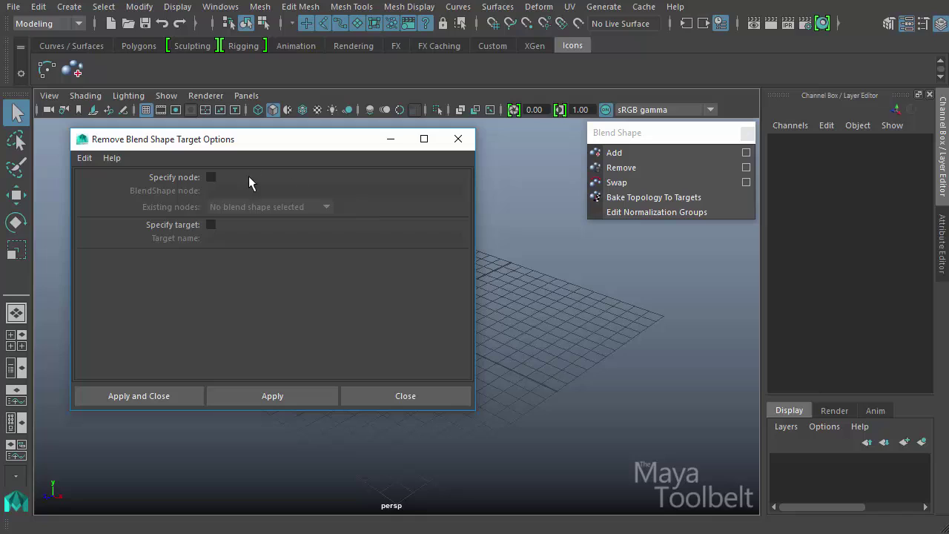
{"action": "left_click", "coordinate": [212, 178]}
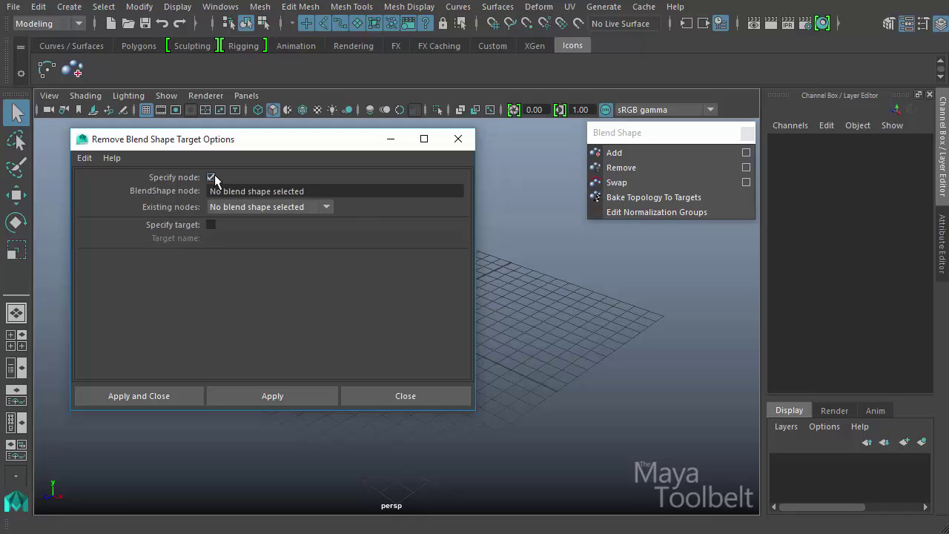
{"action": "left_click", "coordinate": [302, 208]}
{"action": "left_click", "coordinate": [303, 207]}
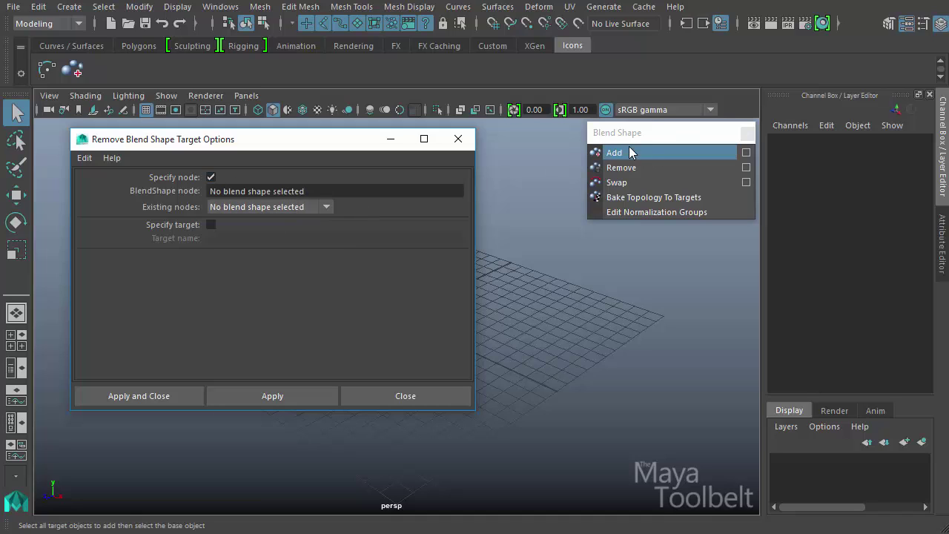
{"action": "left_click", "coordinate": [211, 178]}
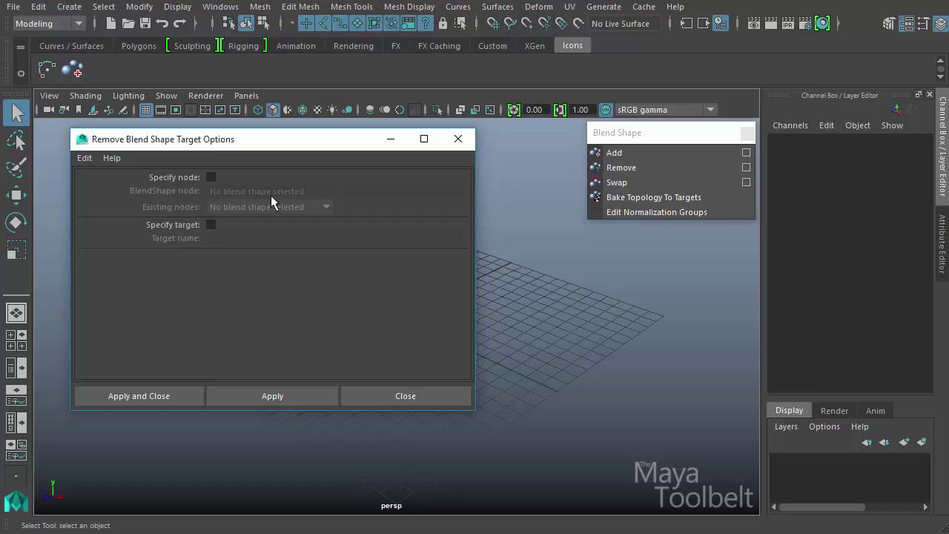
{"action": "left_click", "coordinate": [211, 178]}
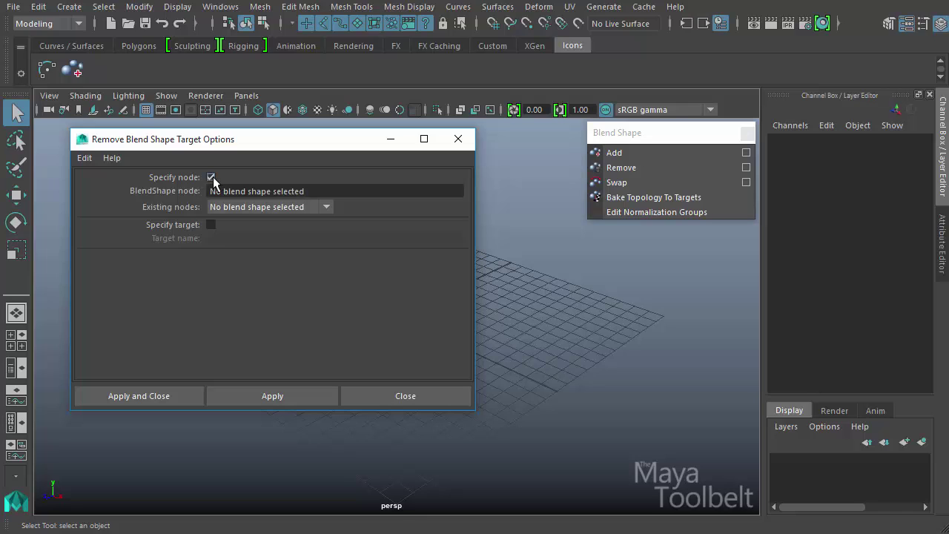
{"action": "left_click", "coordinate": [326, 207]}
{"action": "left_click", "coordinate": [326, 206]}
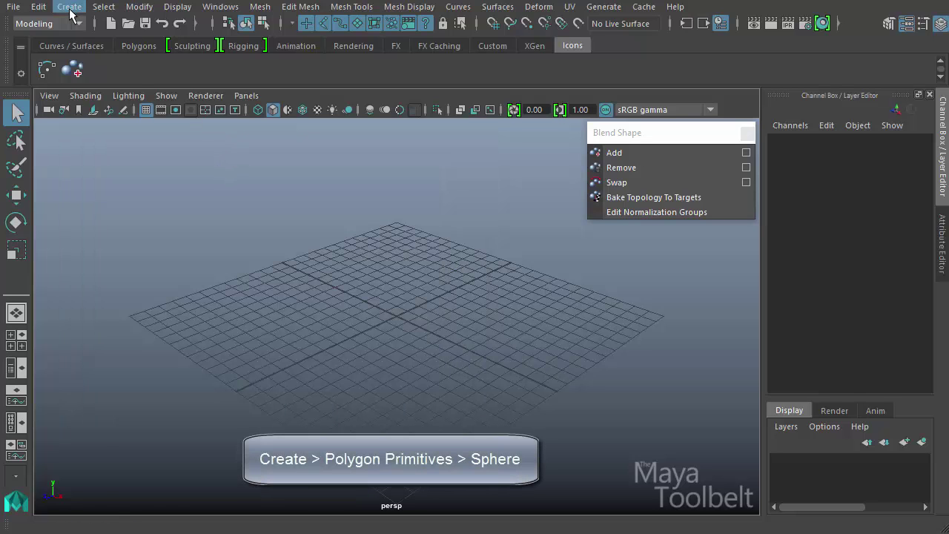
- Create a polygon sphere at the origin and scale it uniformly to about 4.46
{"action": "left_click", "coordinate": [69, 7]}
{"action": "mouse_move", "coordinate": [158, 48]}
{"action": "mouse_move", "coordinate": [199, 61]}
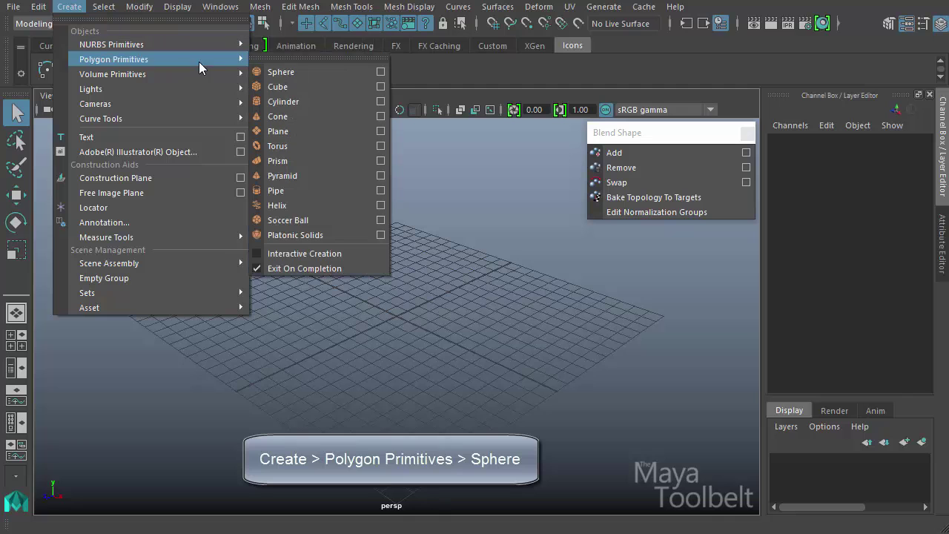
{"action": "left_click", "coordinate": [282, 72]}
{"action": "key", "text": "r"}
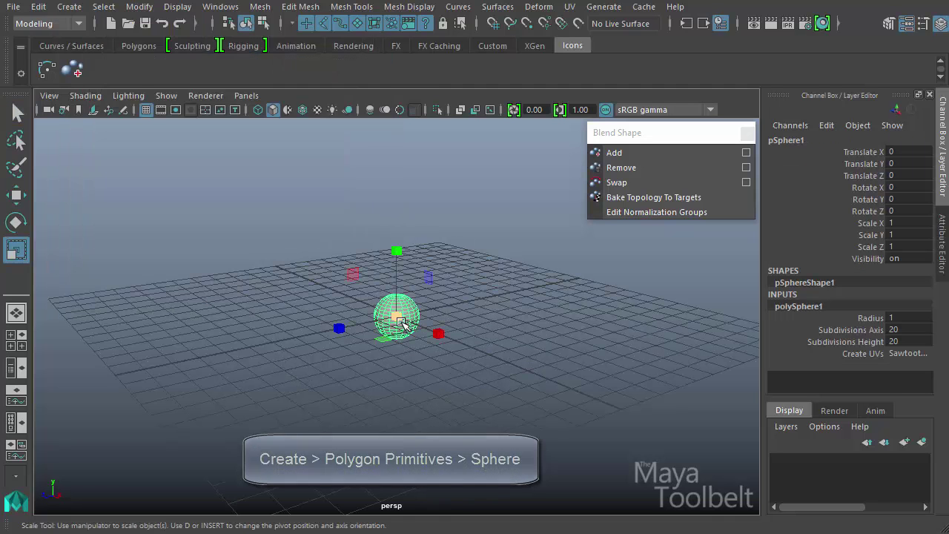
{"action": "left_click_drag", "start_coordinate": [397, 318], "coordinate": [538, 334]}
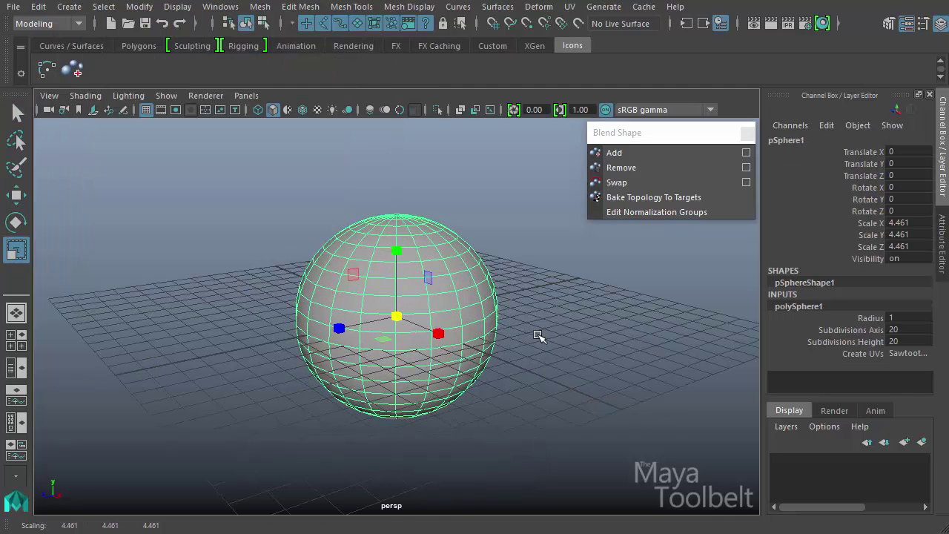
- Hide the grid and move the sphere to about 2.24 in Y and 7.07 in Z
{"action": "key", "text": "w"}
{"action": "left_click", "coordinate": [146, 110]}
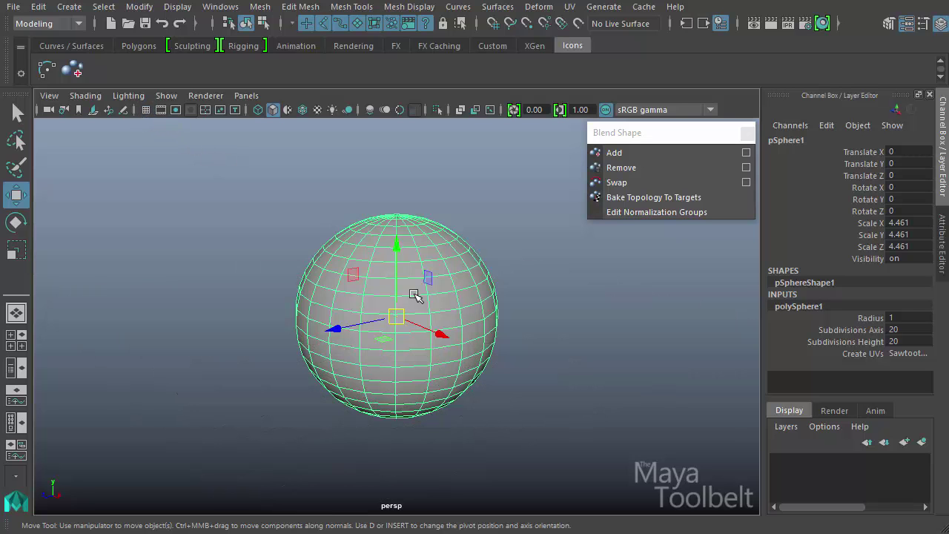
{"action": "left_click_drag", "start_coordinate": [353, 274], "coordinate": [252, 262]}
{"action": "scroll", "coordinate": [401, 296], "scroll_direction": "down", "scroll_amount": 3}
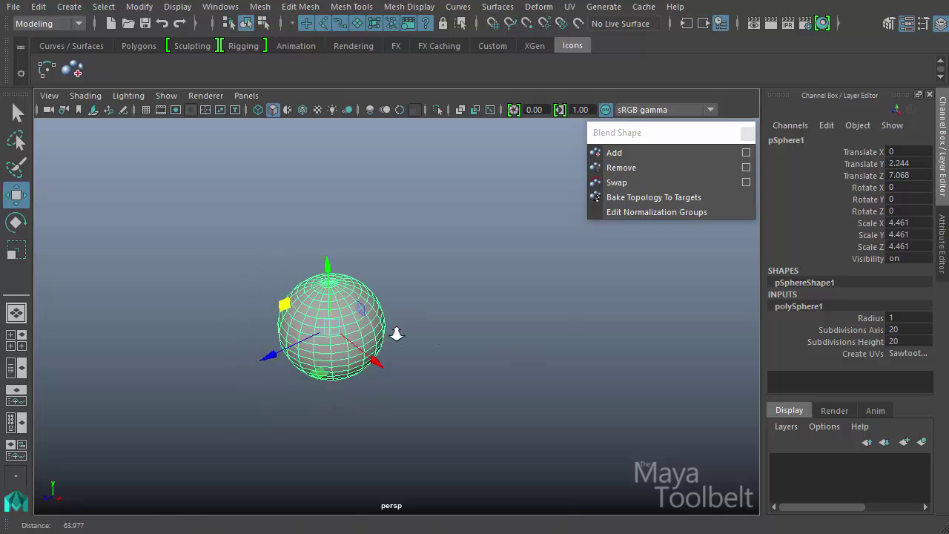
{"action": "middle_click_drag", "start_coordinate": [483, 354], "coordinate": [380, 352], "text": "alt"}
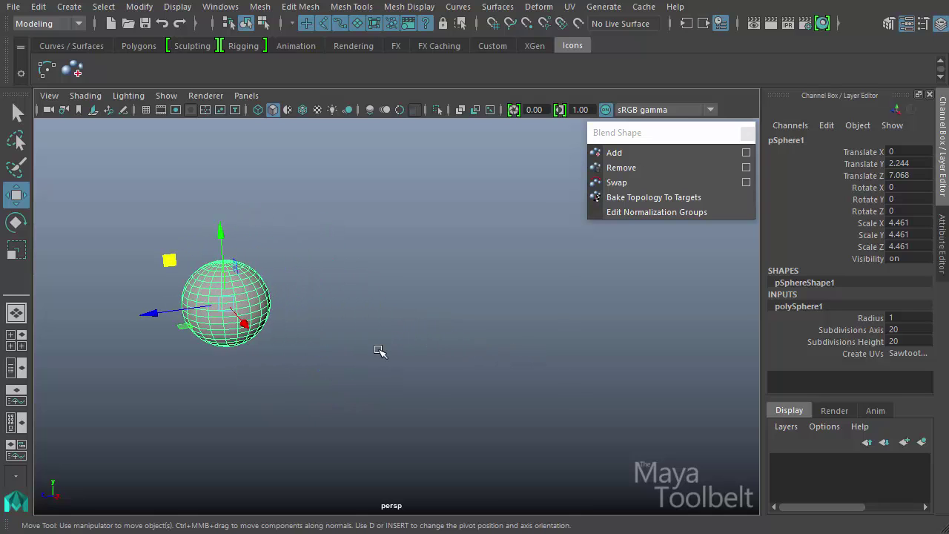
- Duplicate the sphere and move the copy to about 6.04 in X and -12.01 in Z
{"action": "key", "text": "ctrl+d"}
{"action": "left_click_drag", "start_coordinate": [184, 327], "coordinate": [339, 350]}
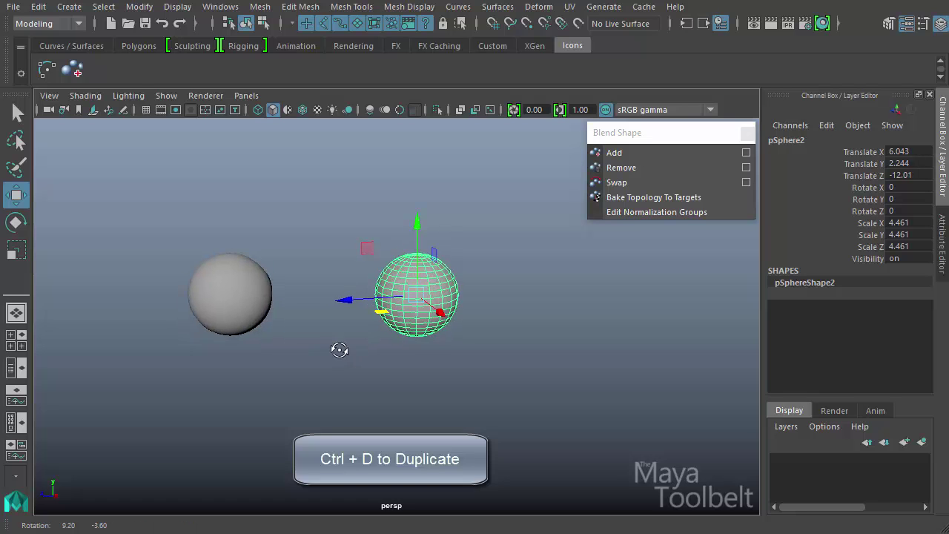
{"action": "right_click_drag", "start_coordinate": [354, 348], "coordinate": [403, 361], "text": "alt"}
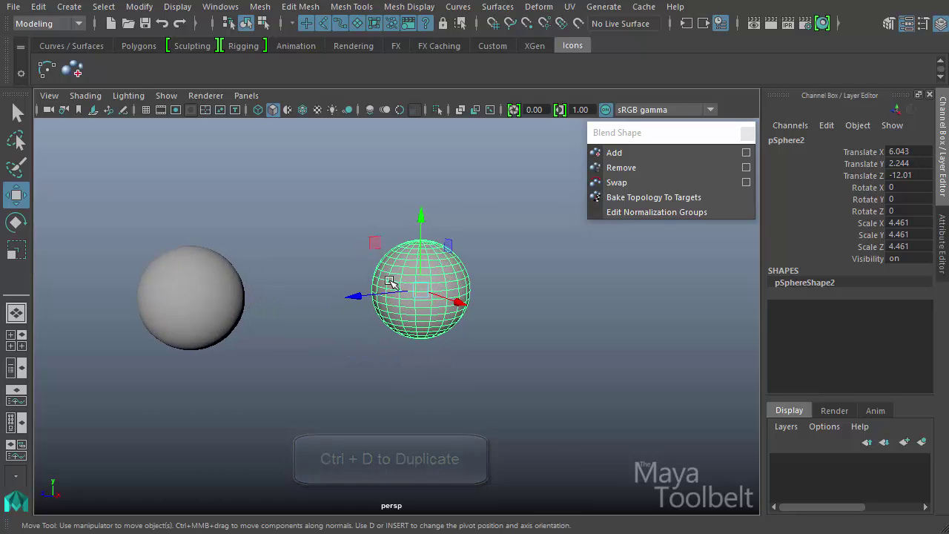
- Scale several horizontal bands of the duplicated sphere outward into stacked ridges and return to object selection
{"action": "right_click_drag", "start_coordinate": [398, 276], "coordinate": [413, 254]}
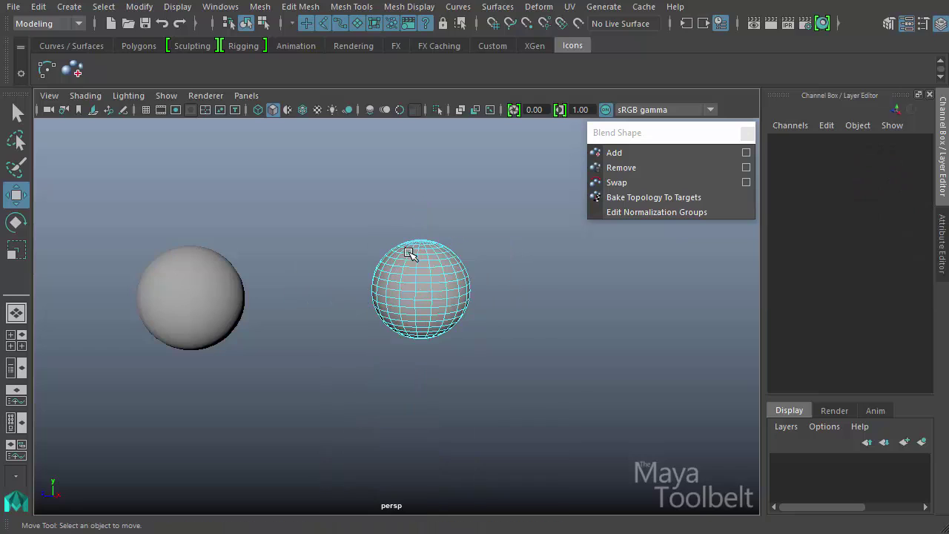
{"action": "left_click", "coordinate": [402, 261]}
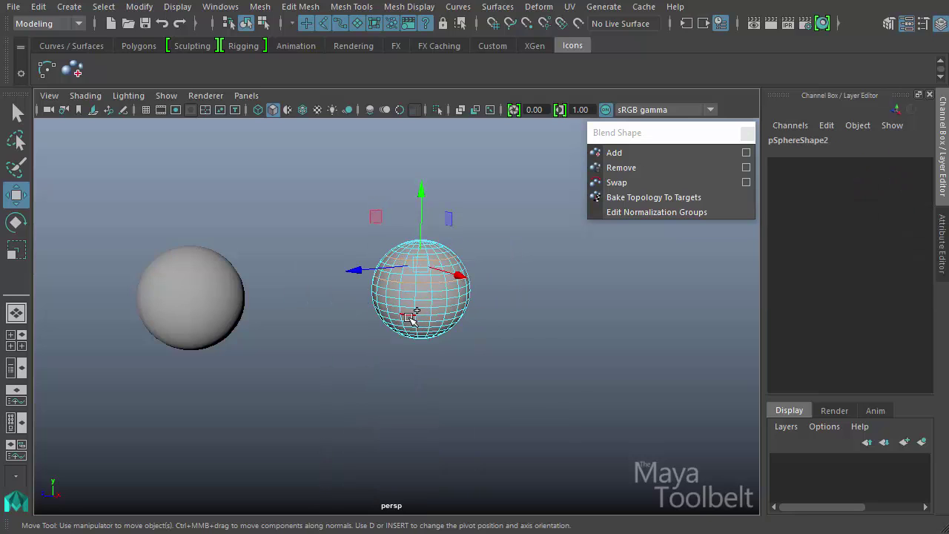
{"action": "key", "text": "r"}
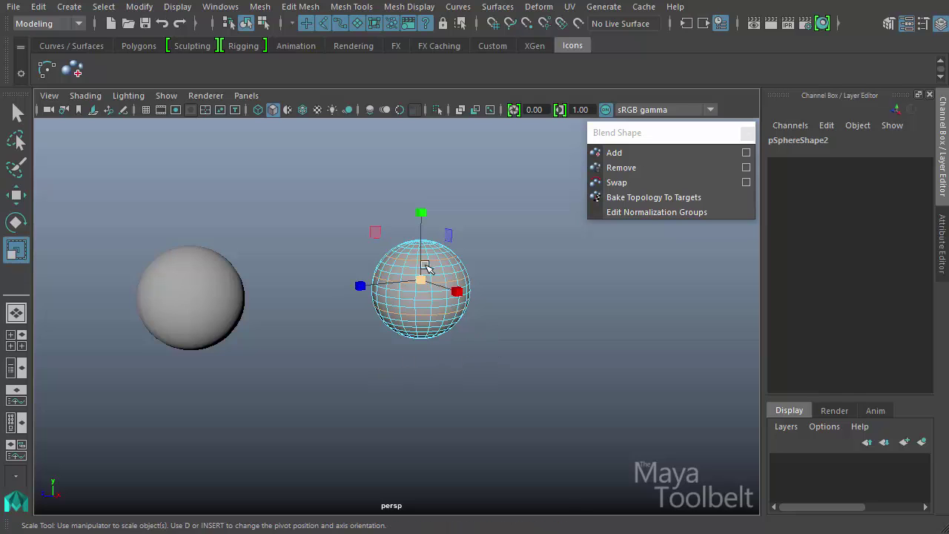
{"action": "middle_click_drag", "start_coordinate": [378, 379], "coordinate": [634, 328]}
{"action": "left_click", "coordinate": [246, 24]}
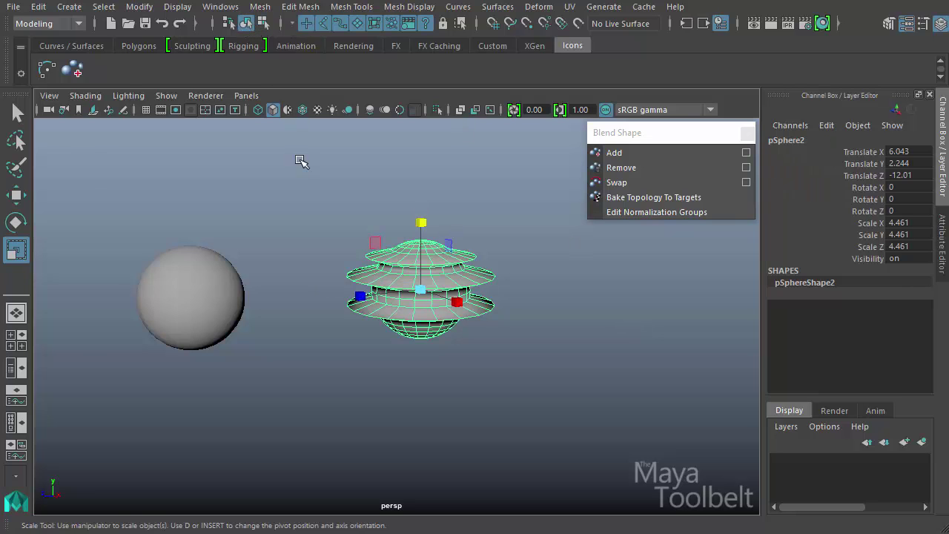
{"action": "left_click", "coordinate": [300, 162]}
- Duplicate the base sphere and move the copy to about -18.97 in X and -17.45 in Z
{"action": "left_click", "coordinate": [198, 291]}
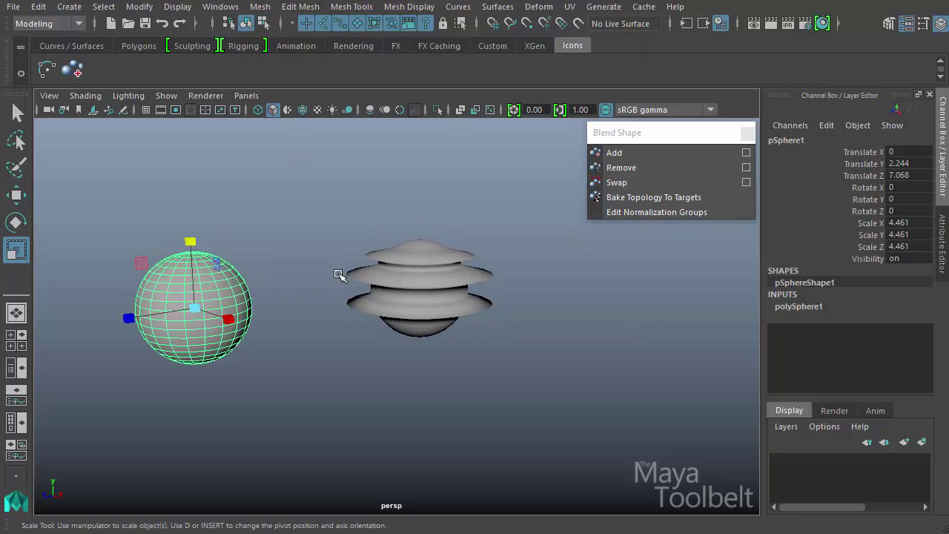
{"action": "left_click", "coordinate": [406, 282]}
{"action": "left_click_drag", "start_coordinate": [547, 303], "coordinate": [508, 313], "text": "alt"}
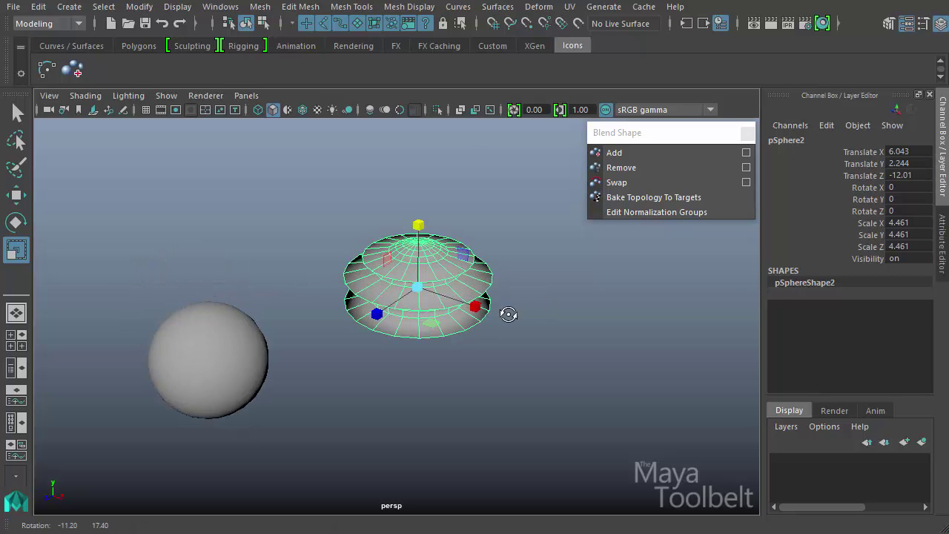
{"action": "left_click", "coordinate": [218, 356]}
{"action": "key", "text": "w"}
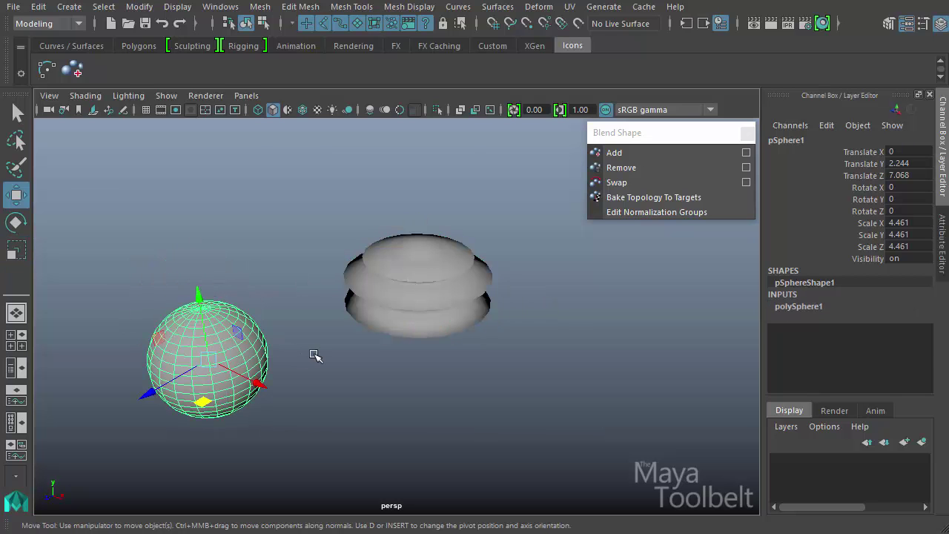
{"action": "key", "text": "ctrl+d"}
{"action": "left_click_drag", "start_coordinate": [201, 401], "coordinate": [263, 227]}
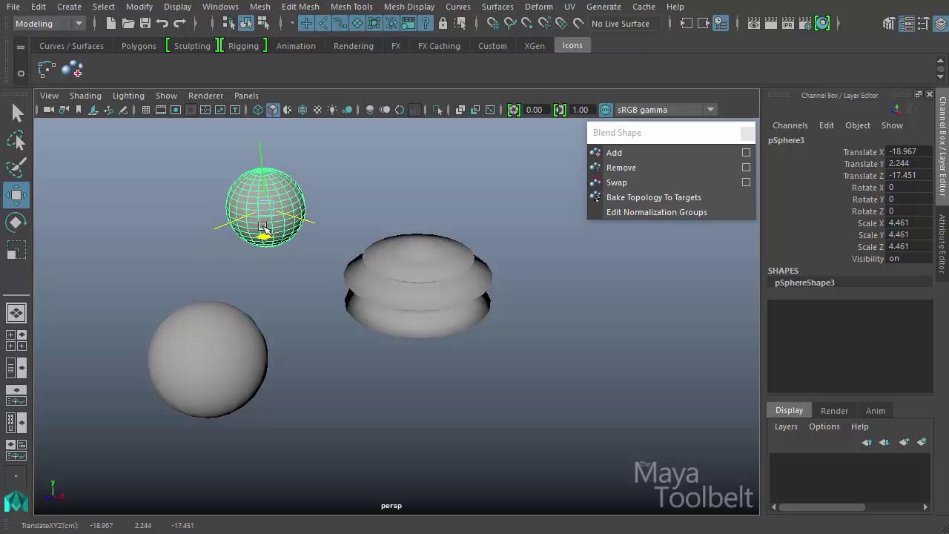
- Move the upper vertices of the new copy sideways to about -25.86 in Z, stretching its top away from the lower half
{"action": "right_click_drag", "start_coordinate": [268, 184], "coordinate": [230, 137]}
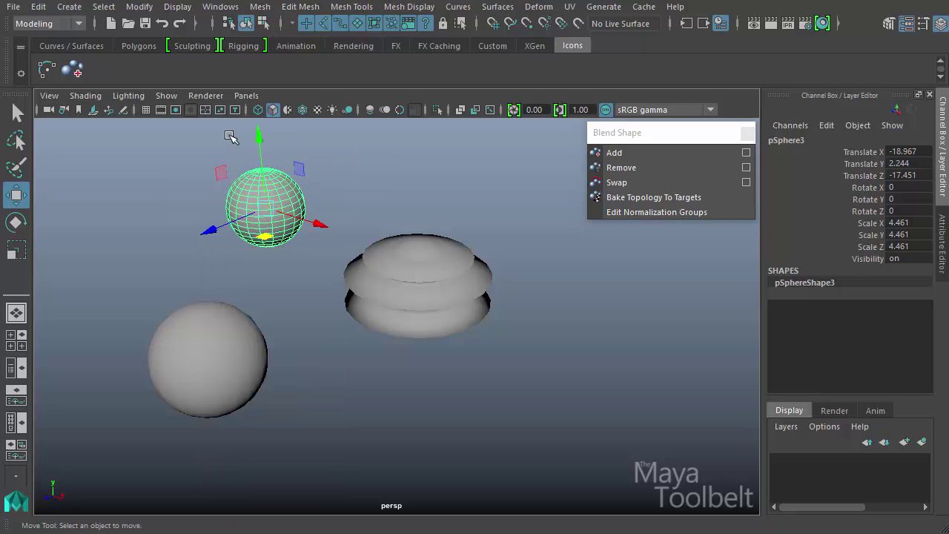
{"action": "left_click_drag", "start_coordinate": [230, 137], "coordinate": [326, 200]}
{"action": "left_click_drag", "start_coordinate": [261, 201], "coordinate": [319, 193]}
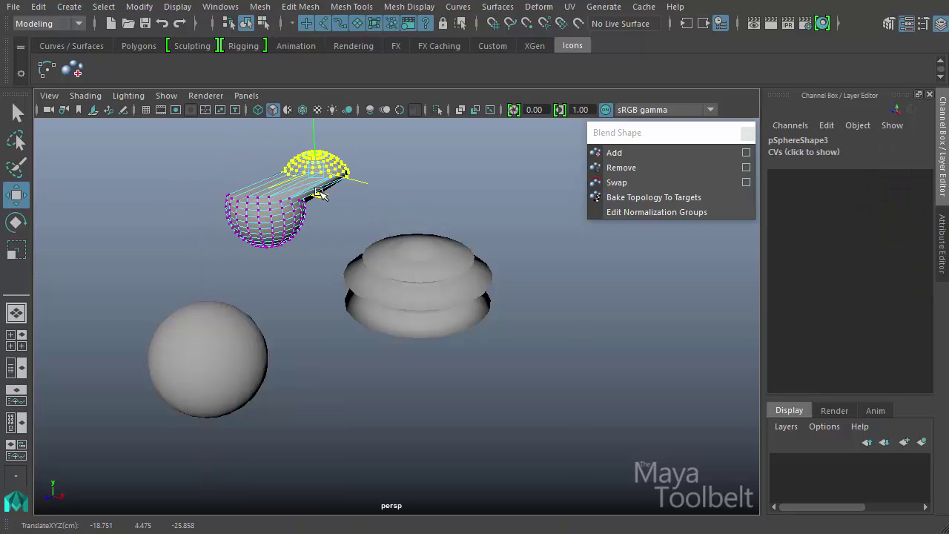
{"action": "left_click", "coordinate": [195, 118]}
{"action": "mouse_move", "coordinate": [195, 119]}
{"action": "left_mouse_down", "text": "alt"}
{"action": "mouse_move", "coordinate": [345, 205]}
{"action": "mouse_move", "coordinate": [399, 222]}
{"action": "mouse_move", "coordinate": [396, 212]}
{"action": "left_mouse_up", "text": "alt"}
- Create a blend shape with default options, using the stretched copy as the target and the plain sphere as the base
{"action": "left_click", "coordinate": [412, 256]}
{"action": "left_click", "coordinate": [458, 193]}
{"action": "left_click", "coordinate": [474, 299]}
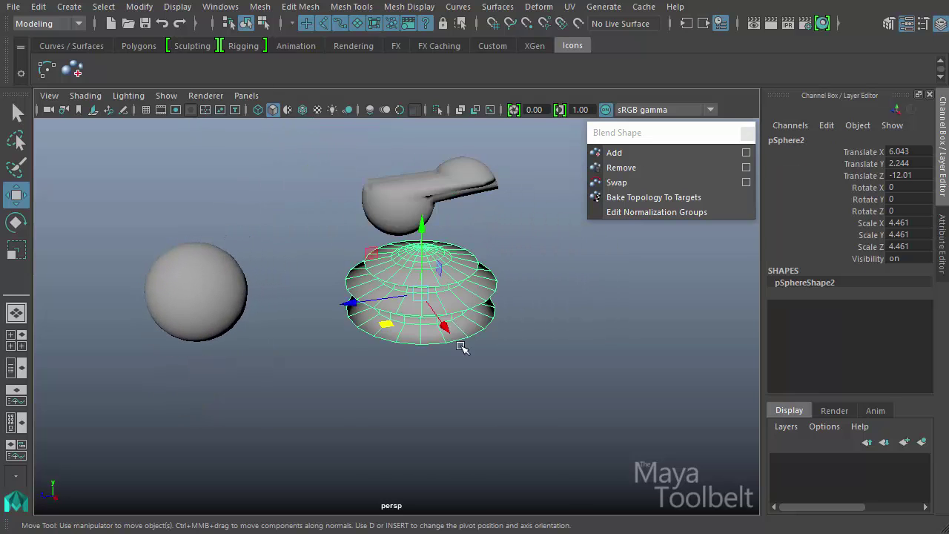
{"action": "left_click_drag", "start_coordinate": [461, 347], "coordinate": [324, 345], "text": "alt"}
{"action": "left_click", "coordinate": [428, 164]}
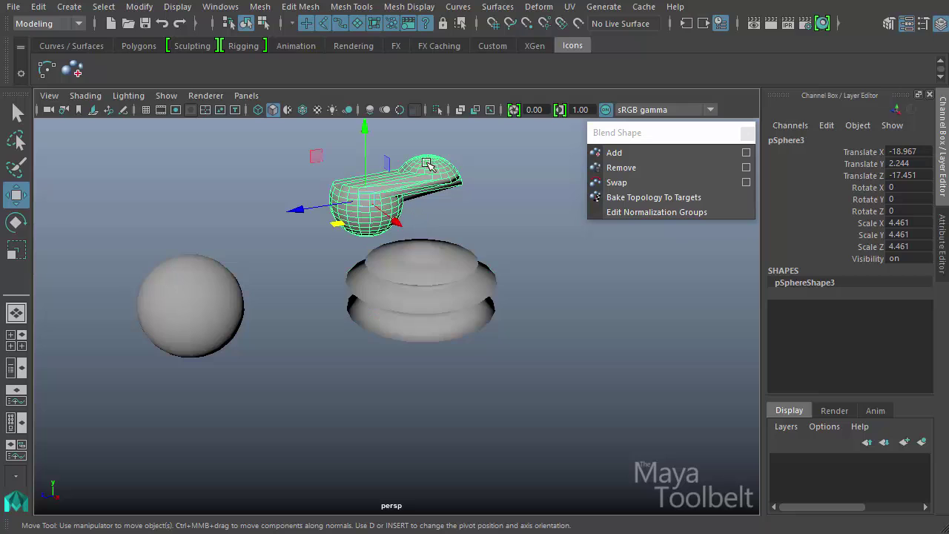
{"action": "left_click", "coordinate": [203, 312], "text": "shift"}
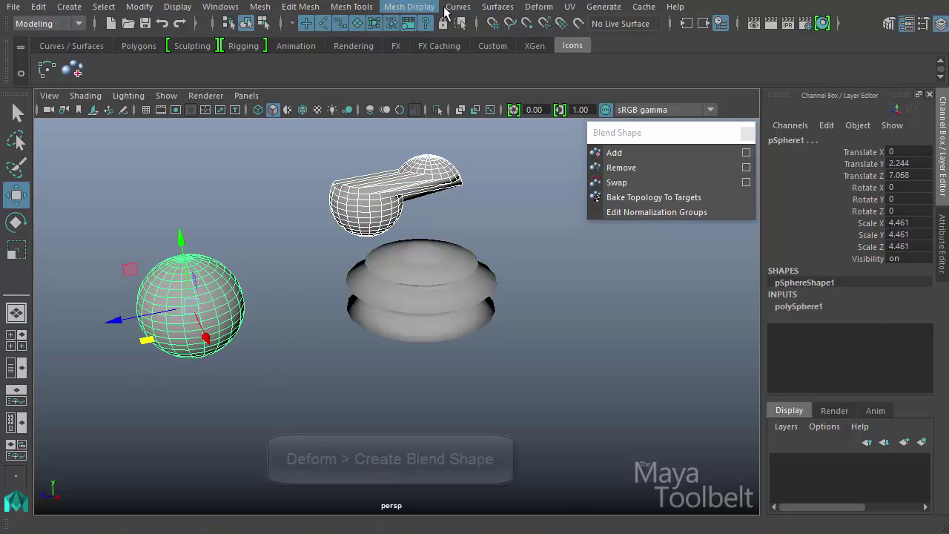
{"action": "left_click", "coordinate": [539, 7]}
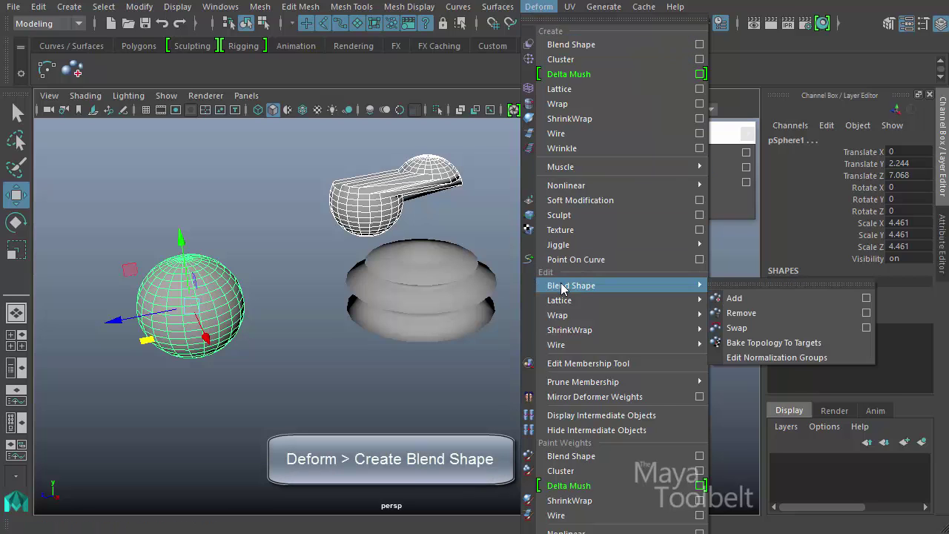
{"action": "left_click", "coordinate": [699, 44]}
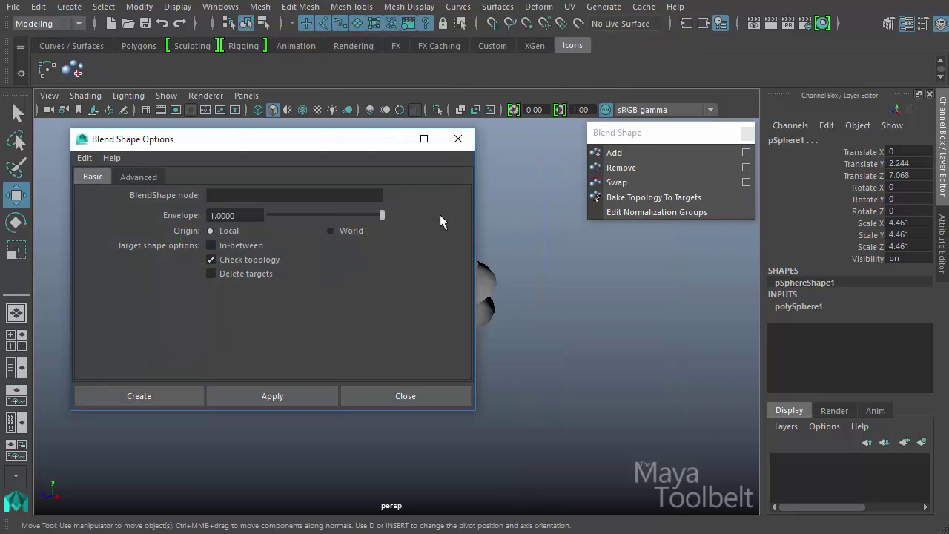
{"action": "left_click", "coordinate": [85, 158]}
{"action": "left_click", "coordinate": [101, 188]}
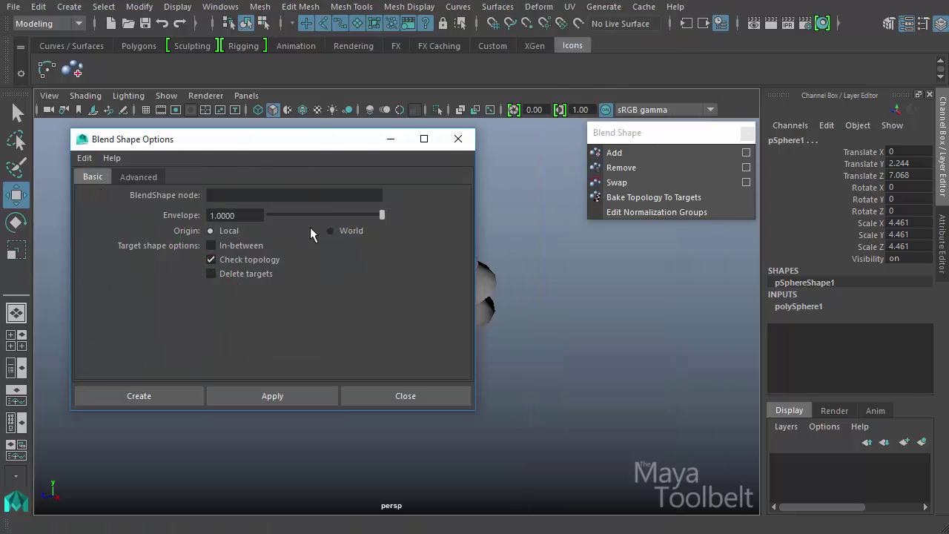
{"action": "left_click", "coordinate": [137, 396]}
- Create a second blend shape on the plain sphere, using the ridged copy as the target
{"action": "left_click", "coordinate": [431, 306]}
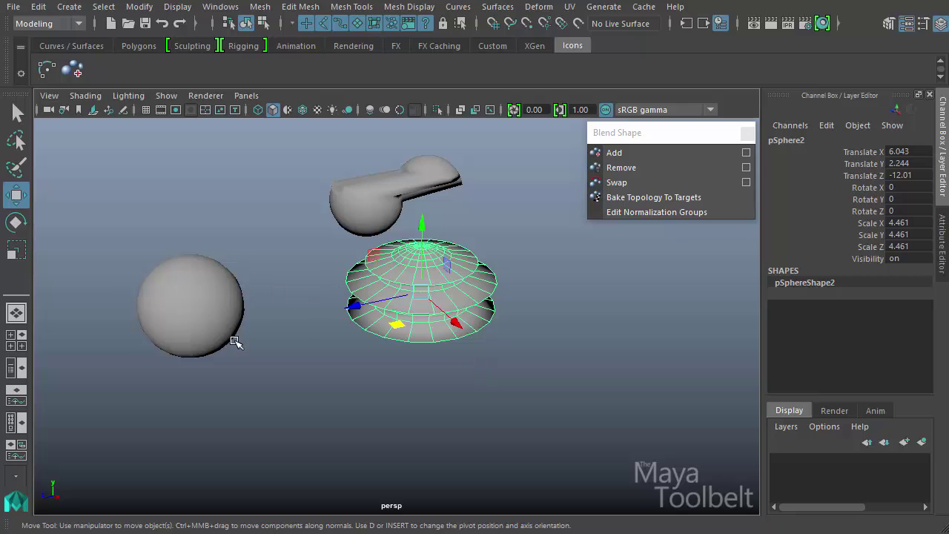
{"action": "left_click", "coordinate": [207, 307]}
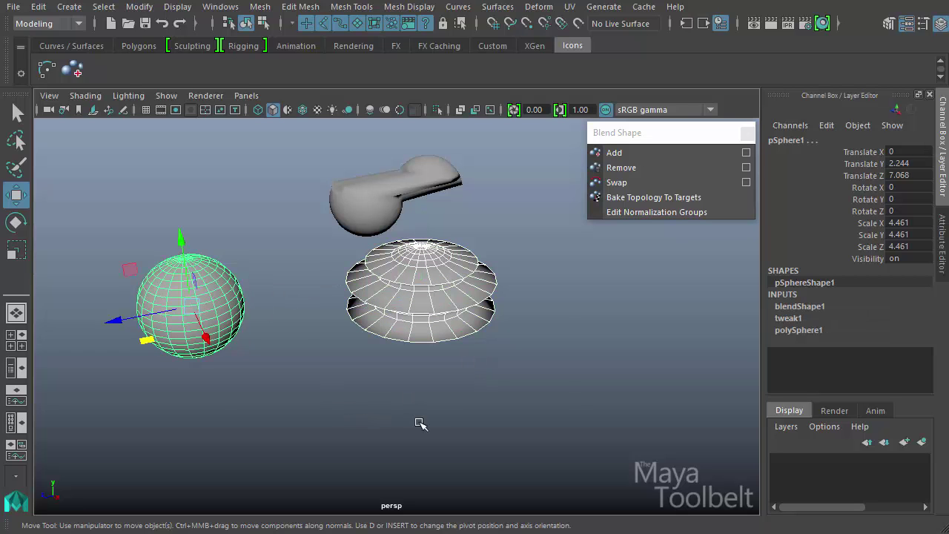
{"action": "left_click", "coordinate": [540, 6]}
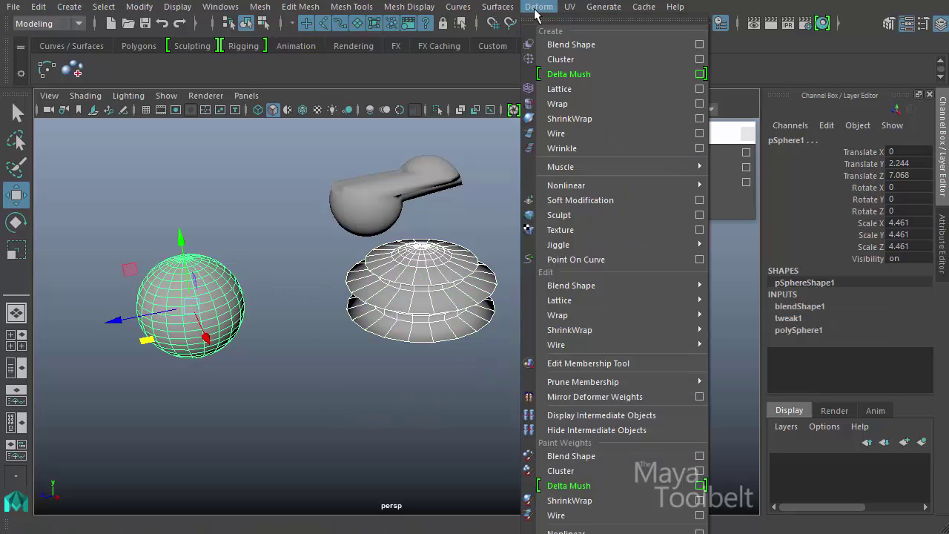
{"action": "left_click", "coordinate": [567, 46]}
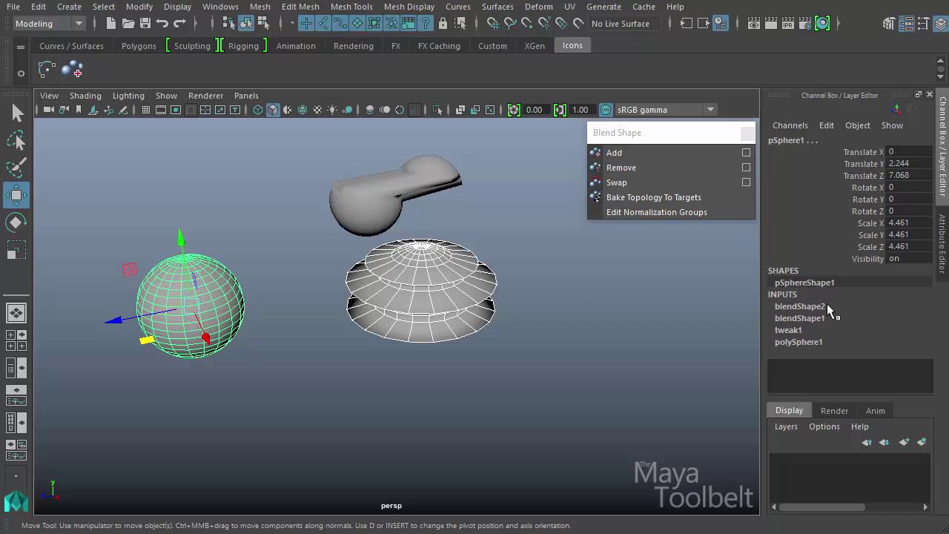
- Test the pSphere3 weight of blendShape1 and the pSphere2 weight of blendShape2 on the base sphere
{"action": "left_click", "coordinate": [801, 318]}
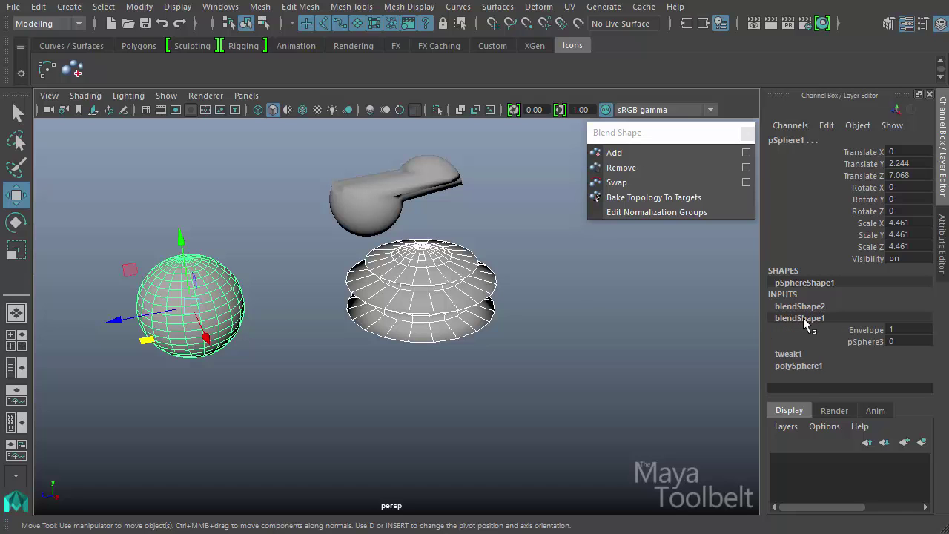
{"action": "left_click", "coordinate": [858, 341]}
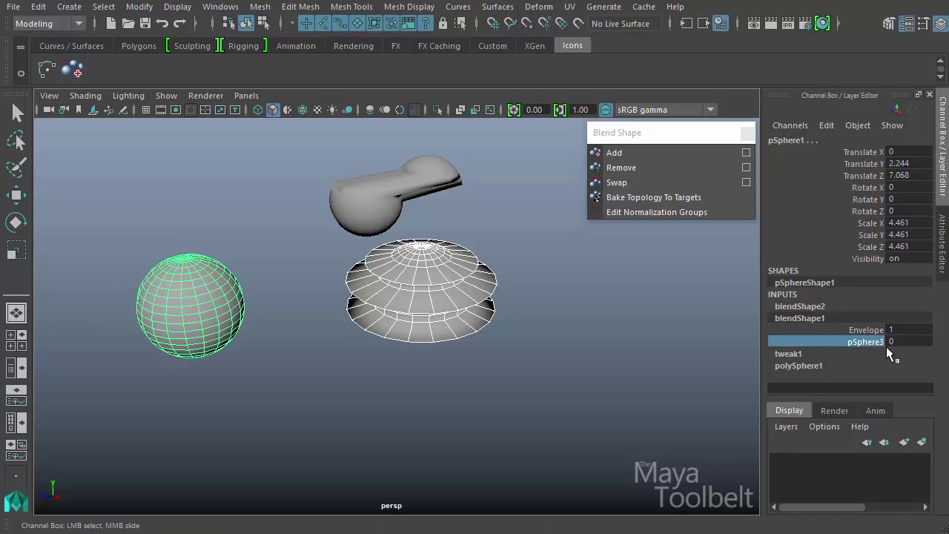
{"action": "middle_click_drag", "start_coordinate": [638, 354], "coordinate": [563, 340]}
{"action": "left_click", "coordinate": [784, 306]}
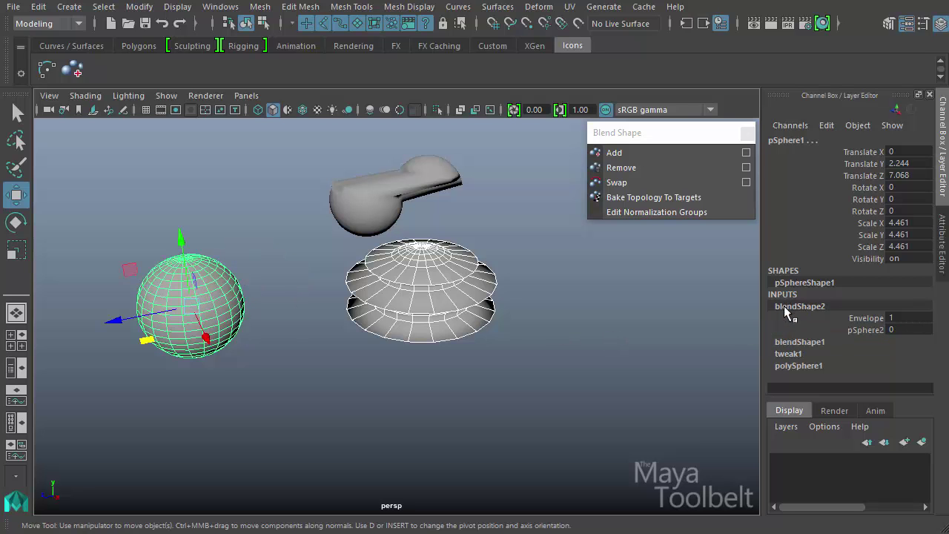
{"action": "left_click", "coordinate": [861, 330]}
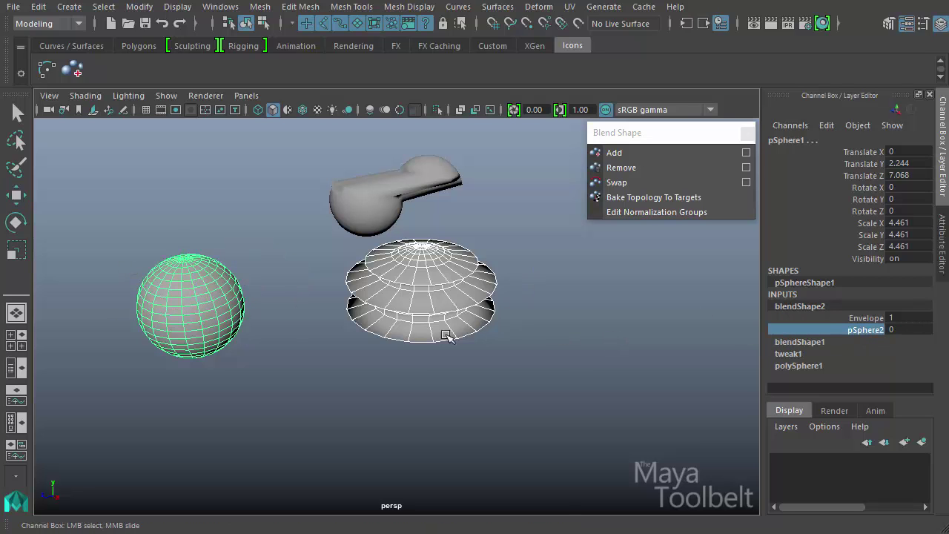
{"action": "middle_click_drag", "start_coordinate": [380, 375], "coordinate": [317, 370]}
- Select only the base sphere, open the options for removing a blend shape target, and enable Specify node
{"action": "left_click", "coordinate": [182, 322]}
{"action": "key", "text": "w"}
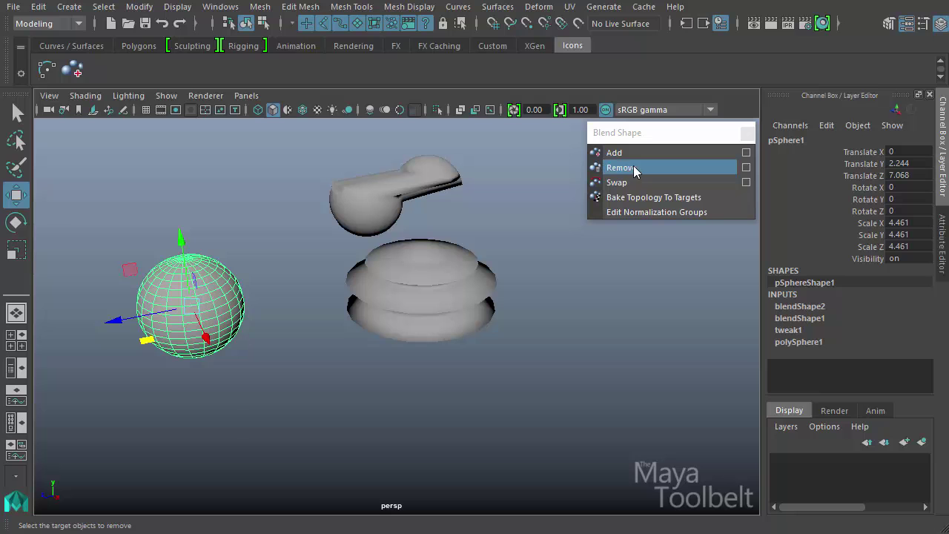
{"action": "left_click", "coordinate": [747, 167]}
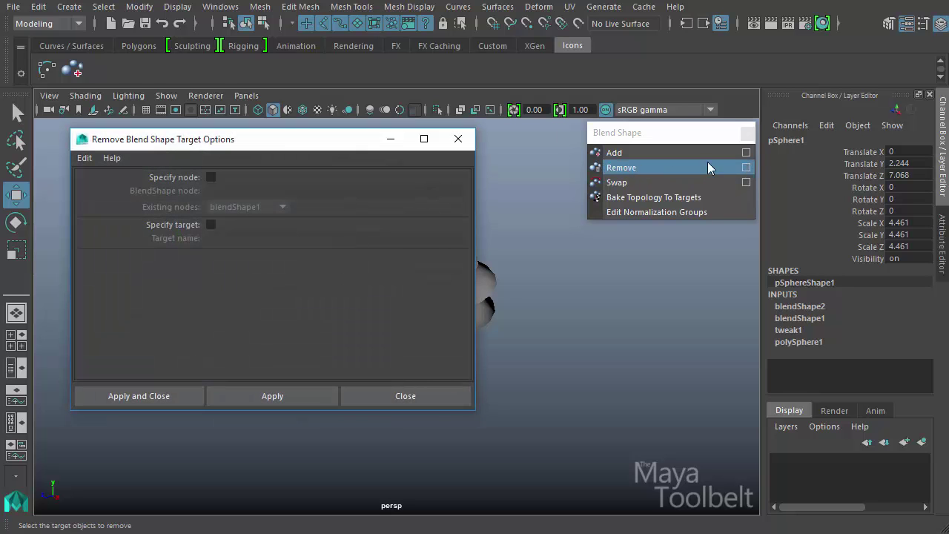
{"action": "left_click_drag", "start_coordinate": [370, 149], "coordinate": [705, 160]}
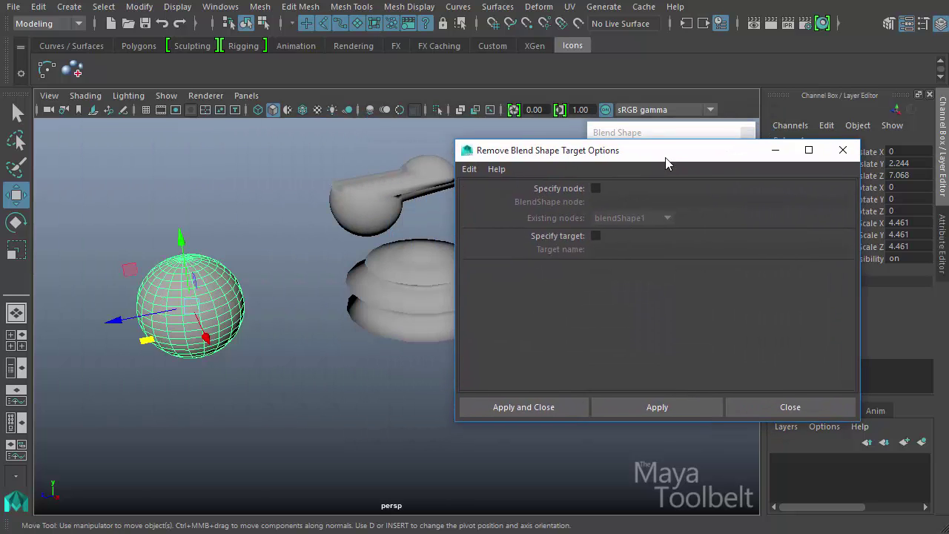
{"action": "left_click", "coordinate": [598, 188]}
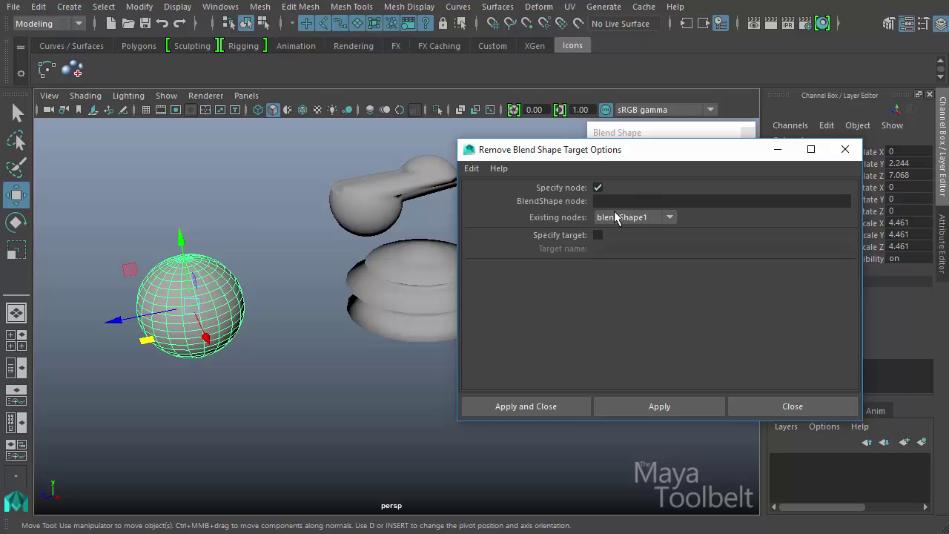
{"action": "left_click", "coordinate": [597, 187]}
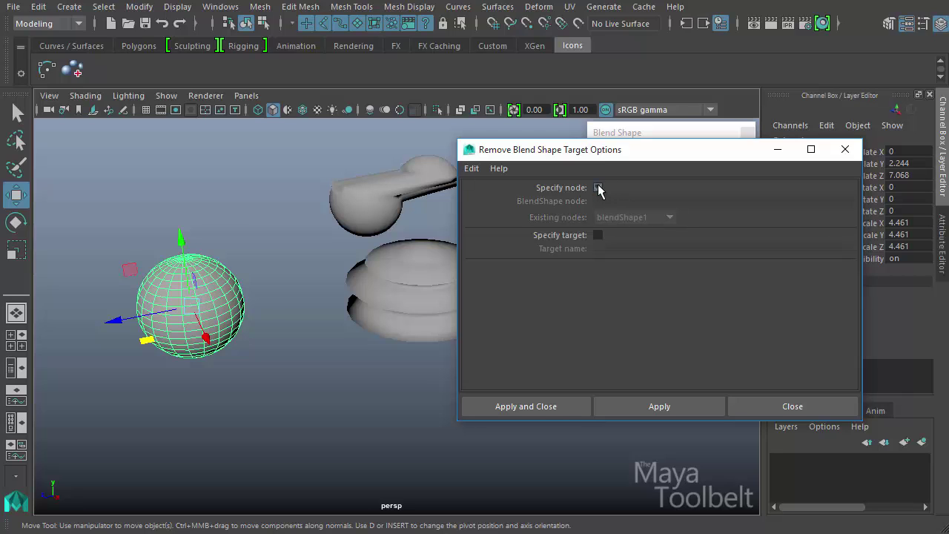
{"action": "left_click", "coordinate": [598, 187]}
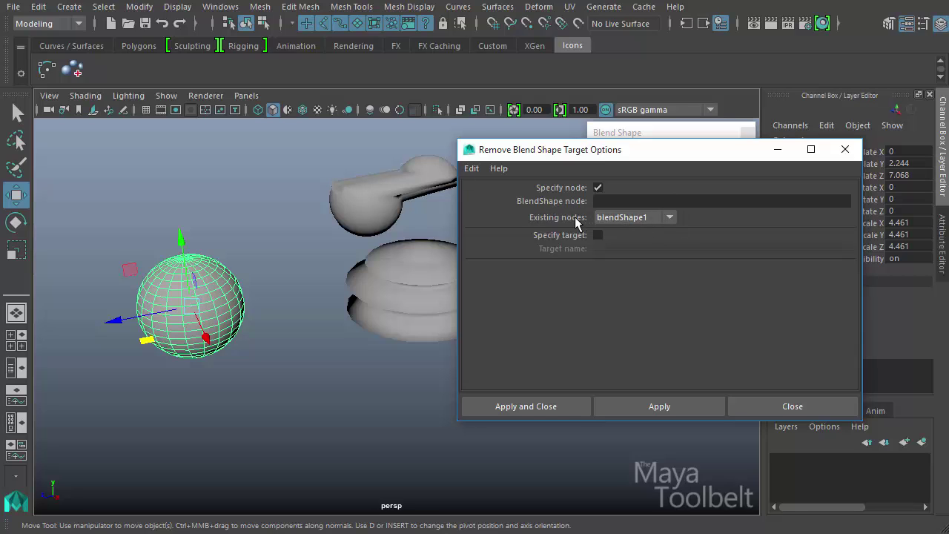
- Specify blendShape2 as the existing node for the target removal, trying blendShape1 as well
{"action": "left_click", "coordinate": [669, 217]}
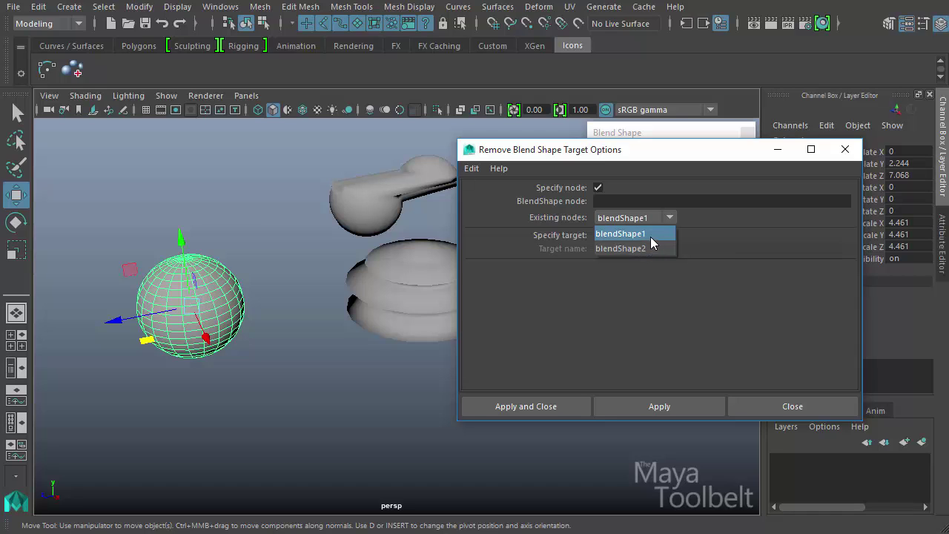
{"action": "left_click", "coordinate": [646, 234]}
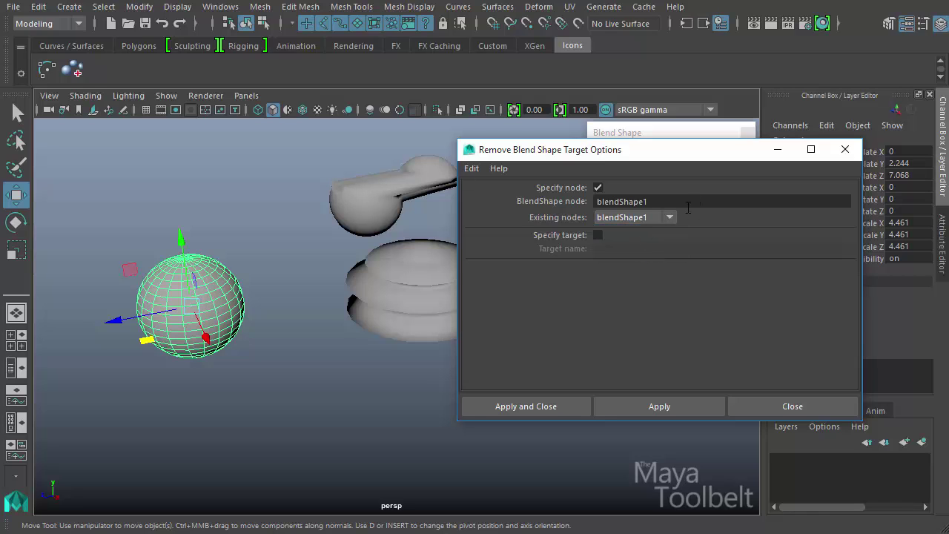
{"action": "left_click_drag", "start_coordinate": [660, 205], "coordinate": [577, 215]}
{"action": "left_click", "coordinate": [681, 201]}
{"action": "left_click", "coordinate": [671, 213]}
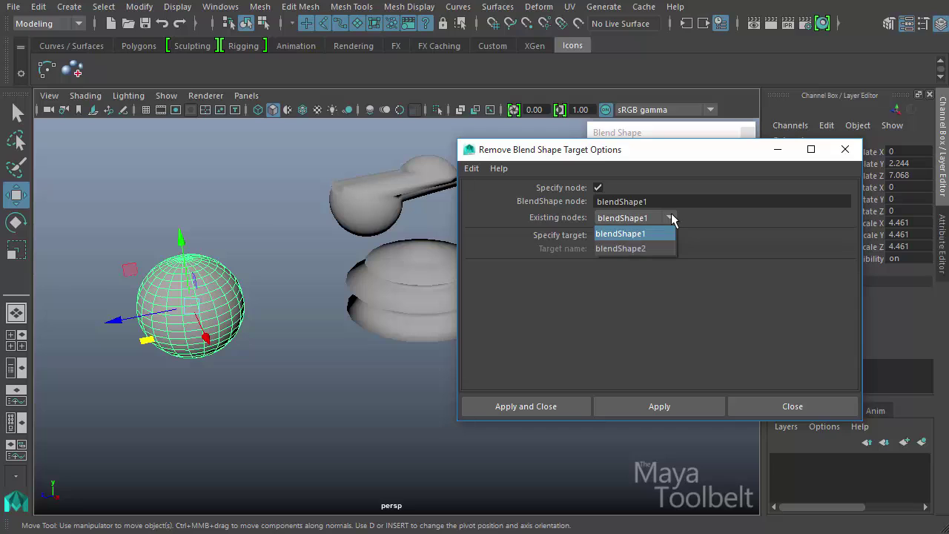
{"action": "left_click", "coordinate": [636, 251]}
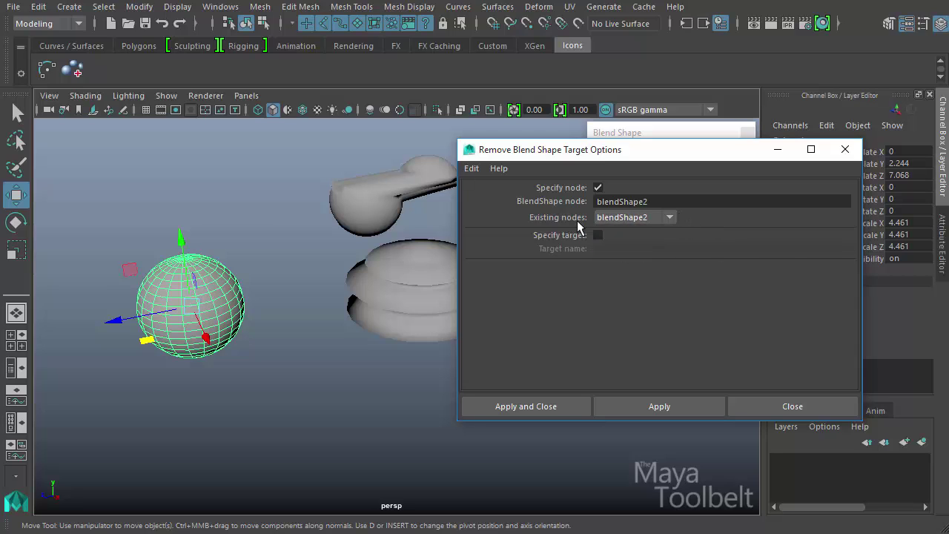
{"action": "left_click", "coordinate": [670, 217]}
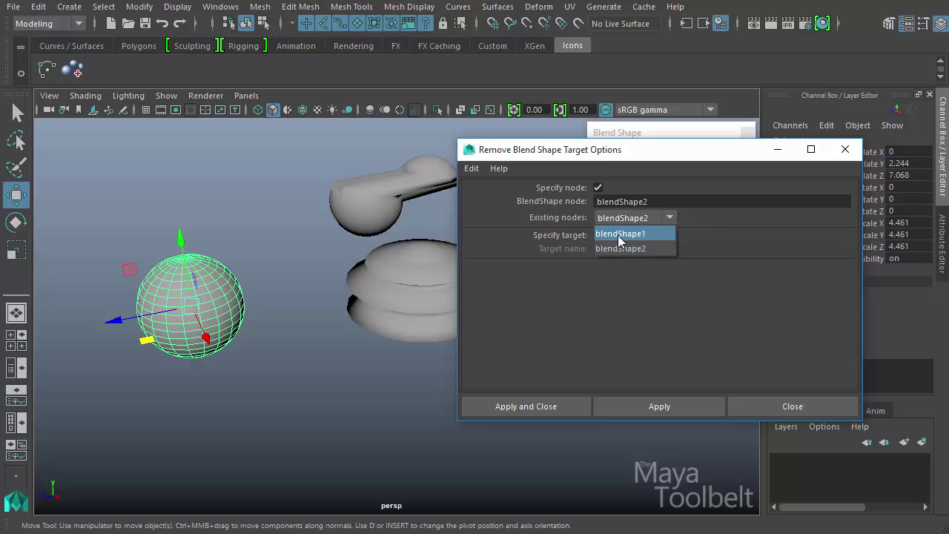
{"action": "left_click", "coordinate": [620, 234]}
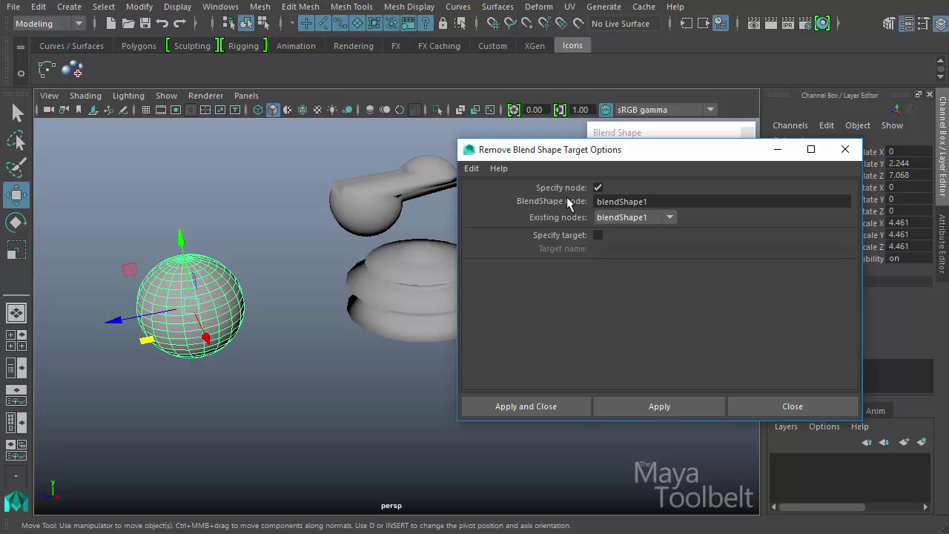
{"action": "left_click", "coordinate": [667, 216]}
{"action": "left_click", "coordinate": [649, 245]}
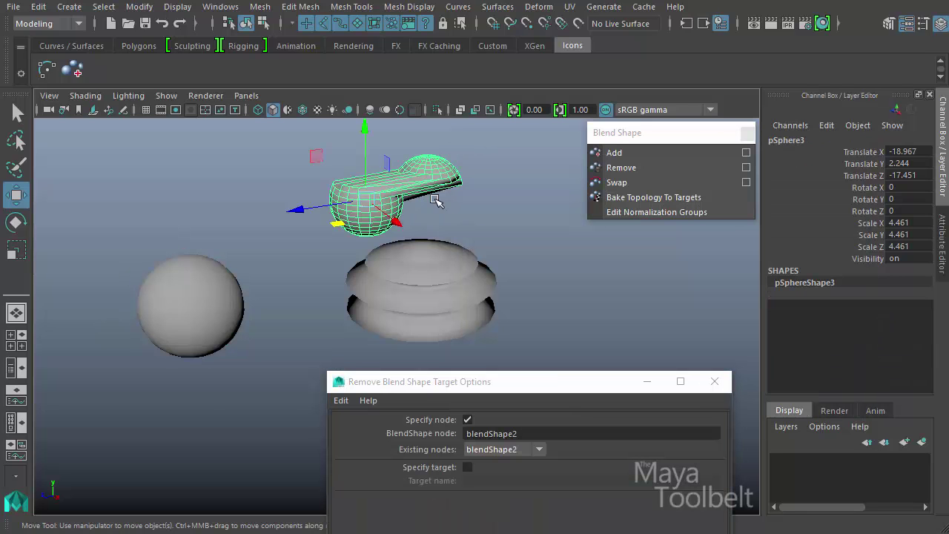
{"action": "left_click", "coordinate": [234, 311]}
{"action": "left_click", "coordinate": [537, 386]}
{"action": "left_click_drag", "start_coordinate": [537, 386], "coordinate": [518, 201]}
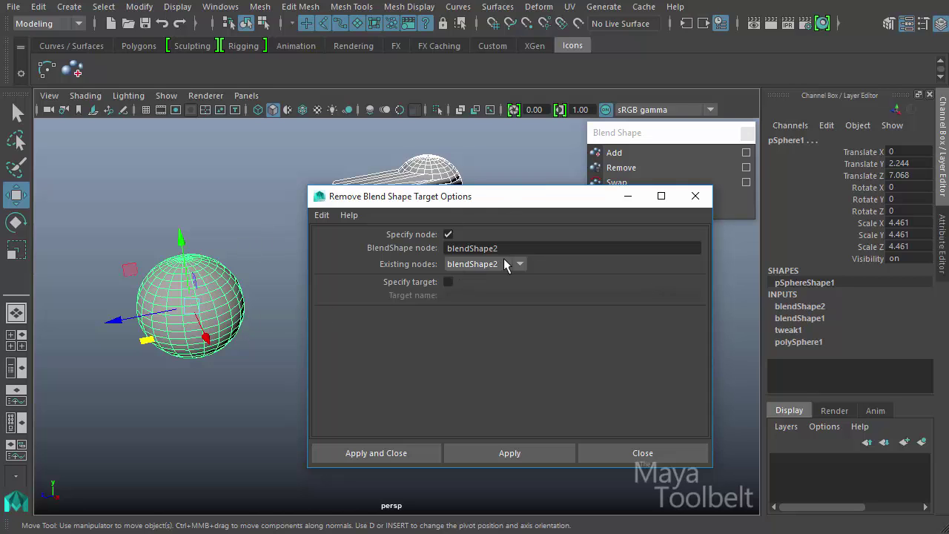
- Remove the ridged copy's target from blendShape2, with the ridged copy selected first and the base sphere last
{"action": "left_click_drag", "start_coordinate": [470, 210], "coordinate": [456, 331]}
{"action": "left_click", "coordinate": [429, 274]}
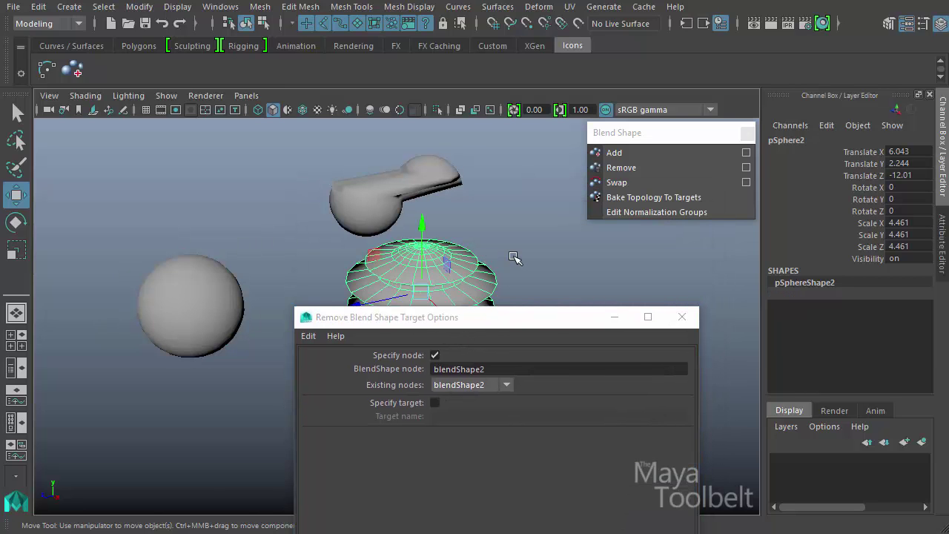
{"action": "left_click", "coordinate": [197, 299]}
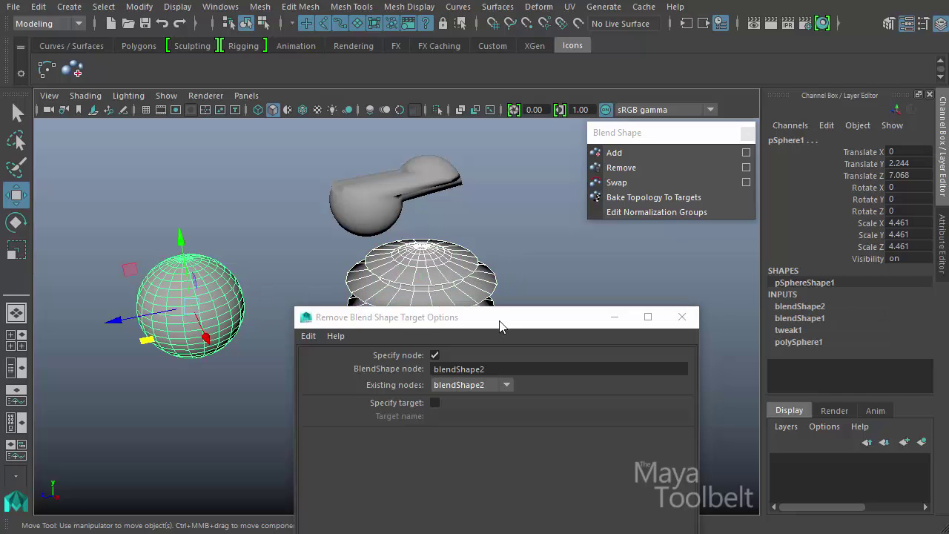
{"action": "left_click_drag", "start_coordinate": [508, 317], "coordinate": [410, 154]}
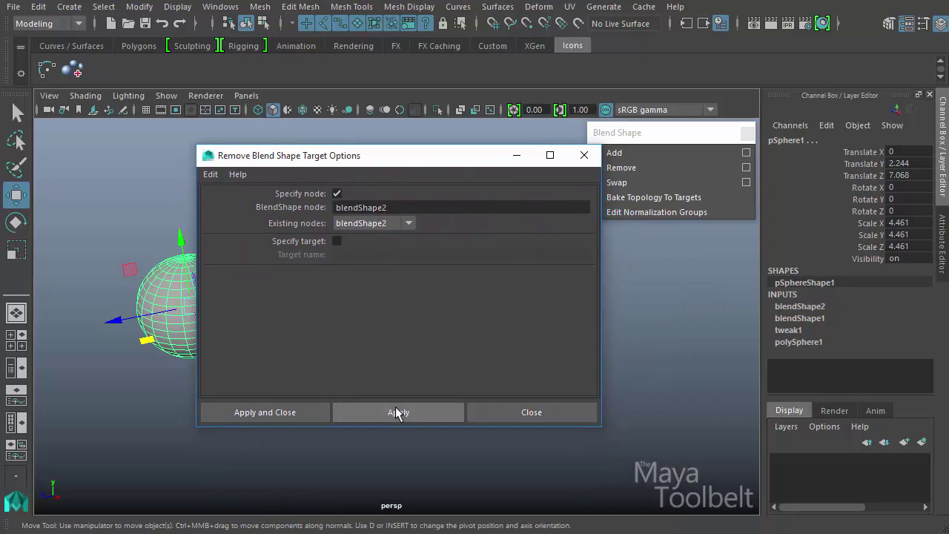
{"action": "left_click", "coordinate": [395, 406]}
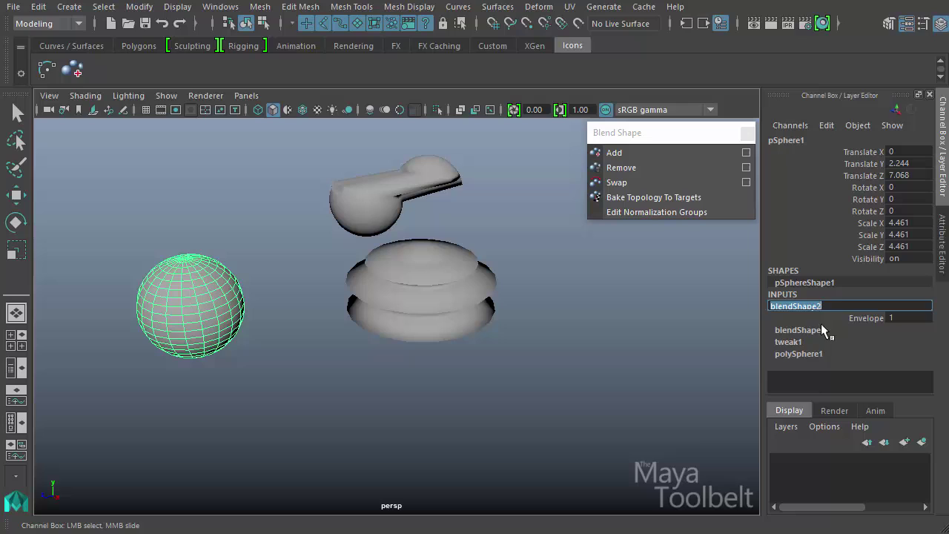
- Inspect the channels of blendShape2 and blendShape1 on the base sphere to check which targets they hold
{"action": "key", "text": "Return"}
{"action": "key", "text": "w"}
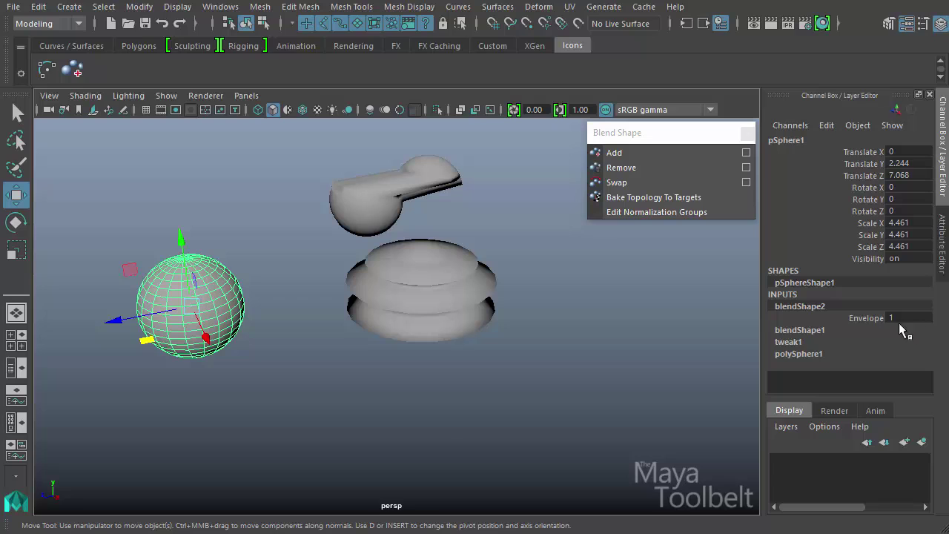
{"action": "left_click", "coordinate": [793, 332]}
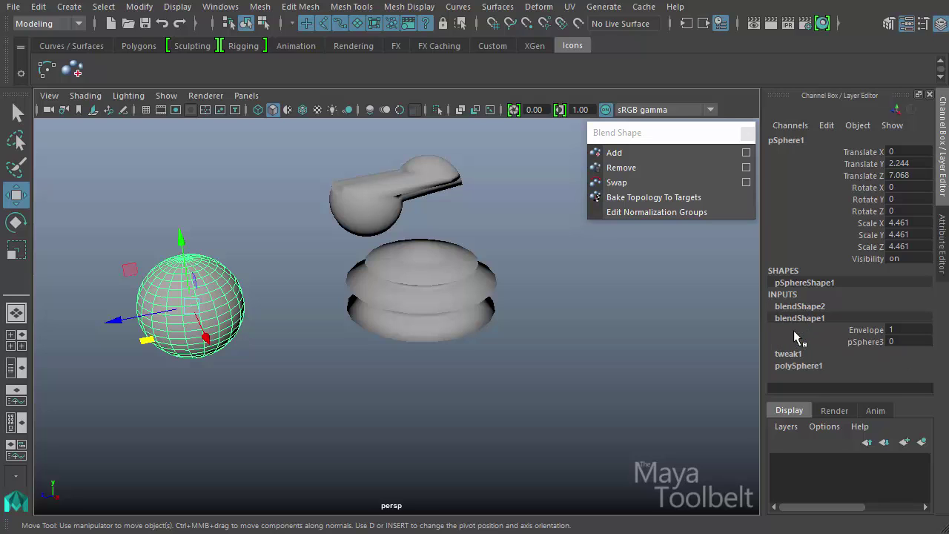
{"action": "left_click", "coordinate": [865, 342]}
{"action": "mouse_move", "coordinate": [562, 387]}
{"action": "middle_mouse_down"}
{"action": "mouse_move", "coordinate": [598, 394]}
{"action": "mouse_move", "coordinate": [604, 412]}
{"action": "mouse_move", "coordinate": [562, 387]}
{"action": "middle_mouse_up"}
{"action": "left_click", "coordinate": [873, 332]}
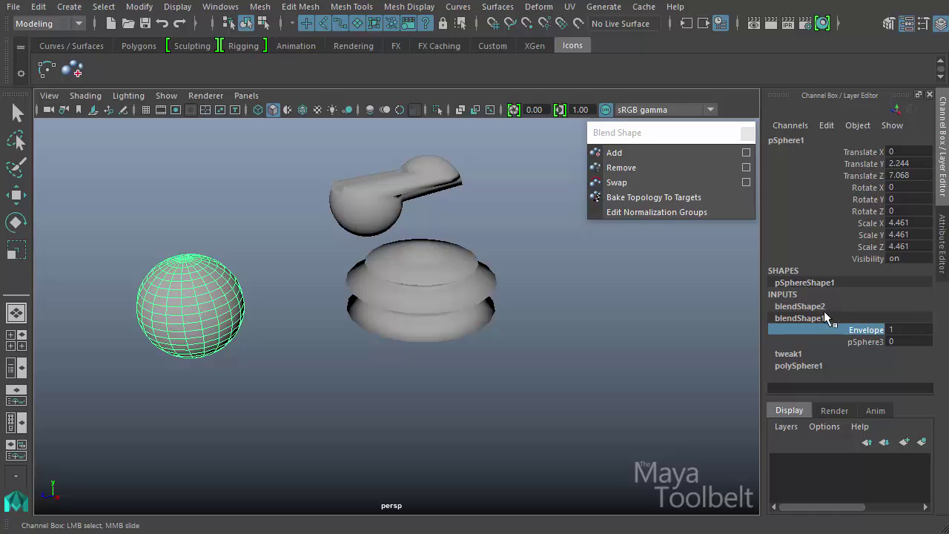
{"action": "left_click", "coordinate": [805, 307]}
{"action": "left_click", "coordinate": [878, 317]}
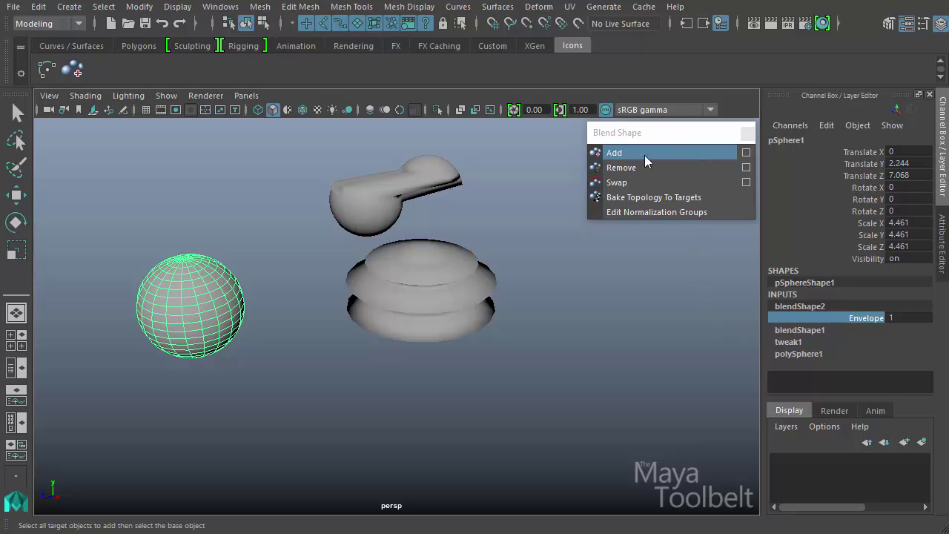
- Open the options for adding a blend shape target, specify blendShape2 as the node, and close them without applying
{"action": "left_click", "coordinate": [746, 153]}
{"action": "left_click", "coordinate": [338, 193]}
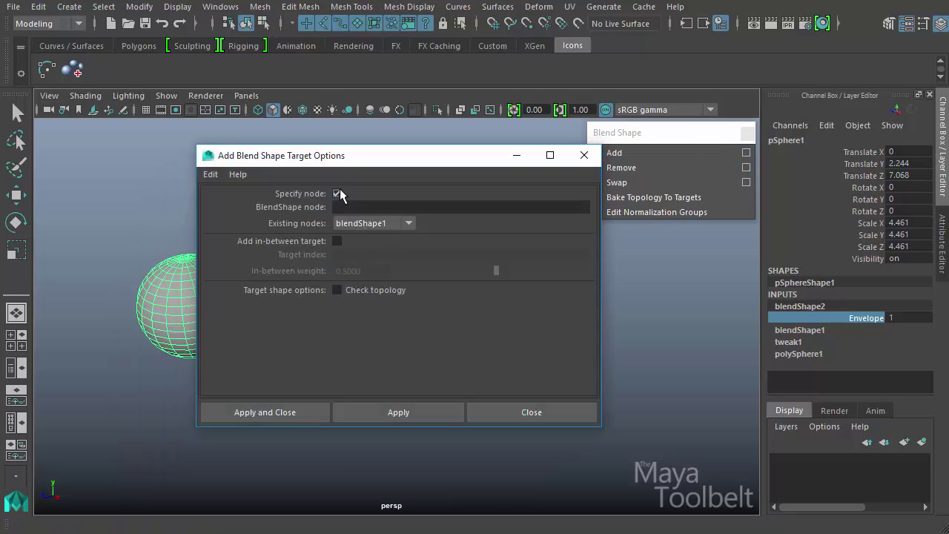
{"action": "left_click", "coordinate": [409, 223]}
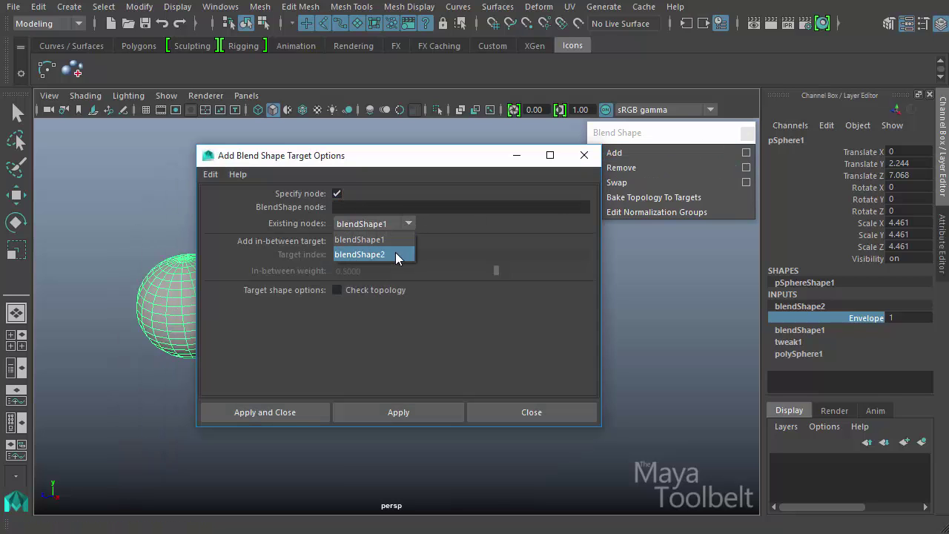
{"action": "left_click", "coordinate": [395, 252]}
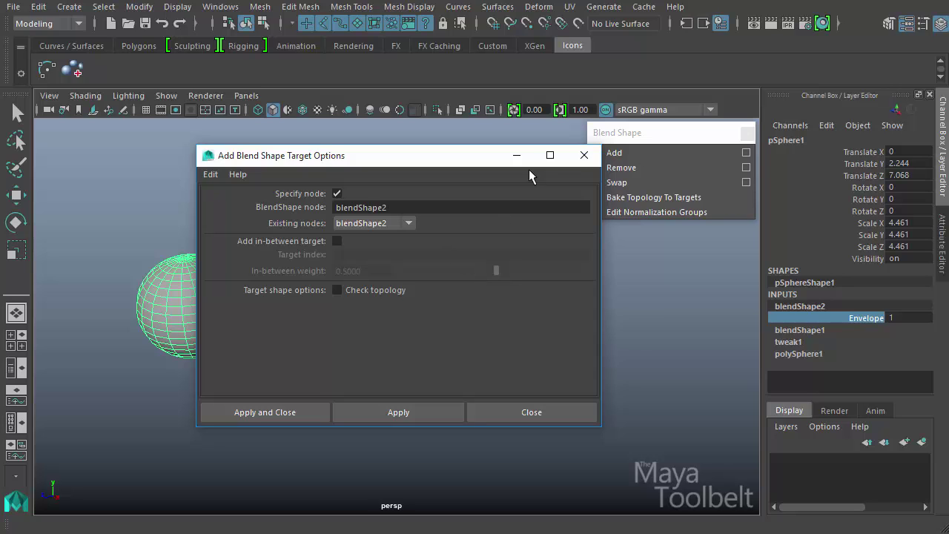
{"action": "left_click", "coordinate": [585, 155]}
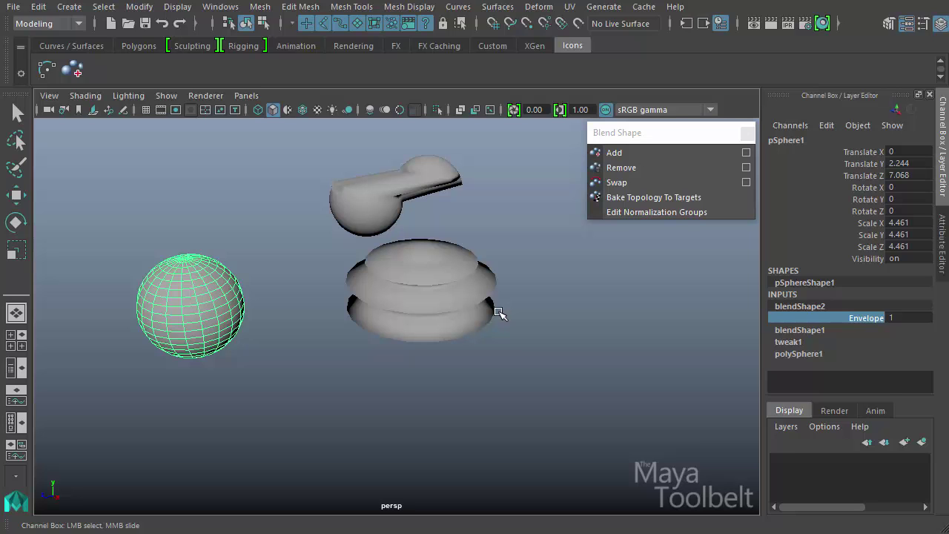
- Examine the Specify target option for removing a blend shape target, with the ridged copy selected, and put the options away
{"action": "key", "text": "w"}
{"action": "left_click", "coordinate": [451, 318]}
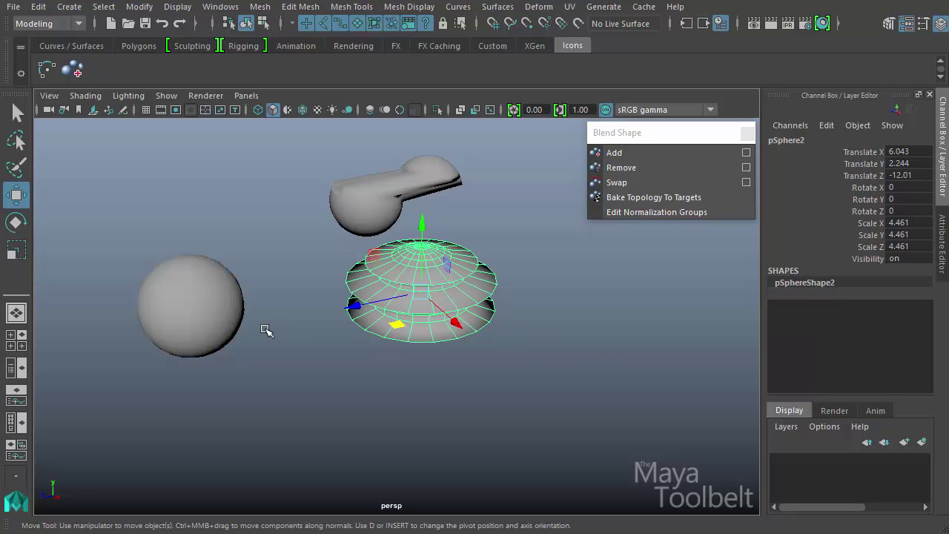
{"action": "left_click", "coordinate": [239, 313]}
{"action": "left_click", "coordinate": [410, 280]}
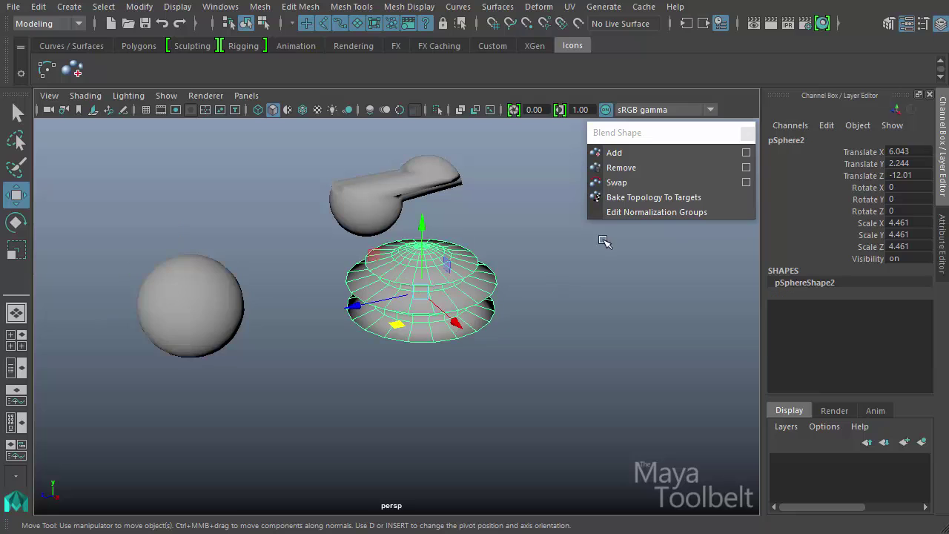
{"action": "left_click", "coordinate": [746, 169]}
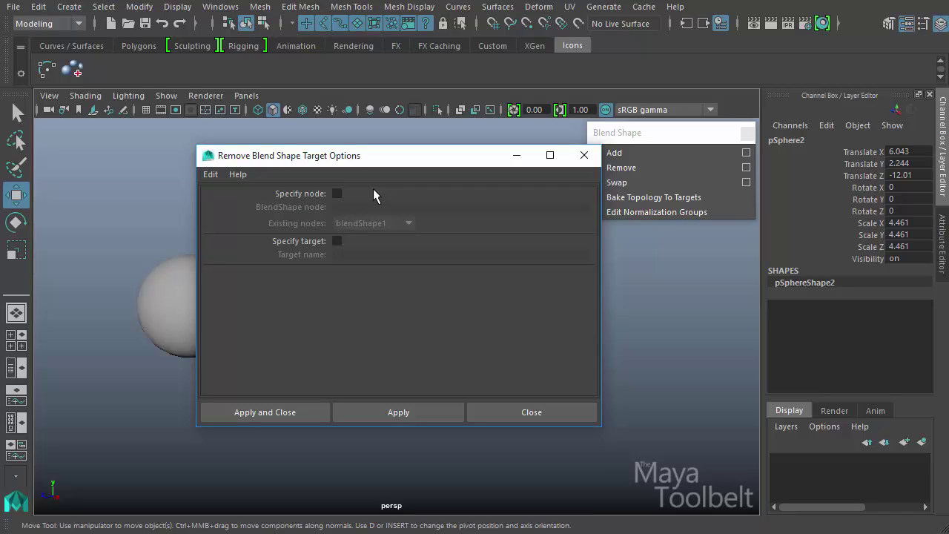
{"action": "left_click", "coordinate": [337, 242]}
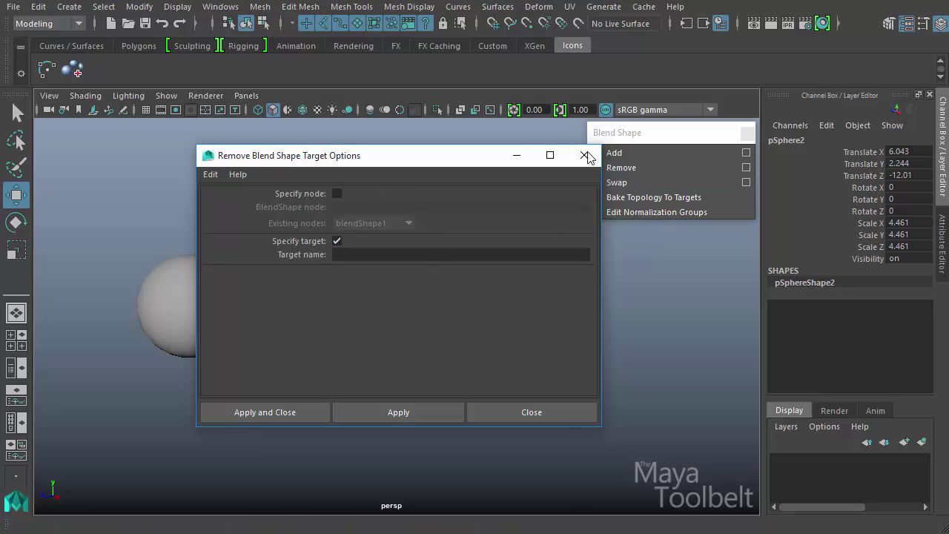
{"action": "left_click", "coordinate": [517, 155]}
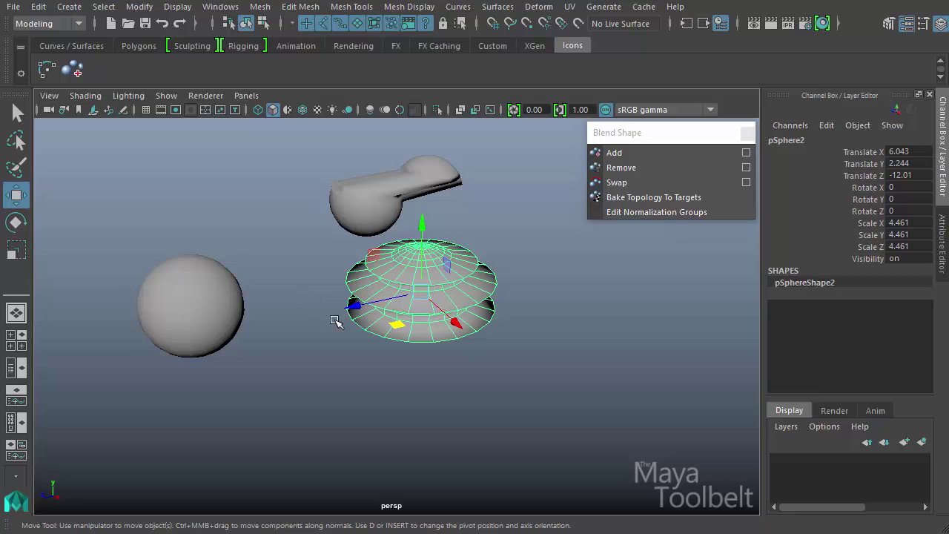
{"action": "left_click", "coordinate": [424, 189]}
{"action": "left_click", "coordinate": [496, 308]}
{"action": "left_click", "coordinate": [429, 186]}
{"action": "left_click", "coordinate": [437, 313]}
{"action": "left_click", "coordinate": [428, 188]}
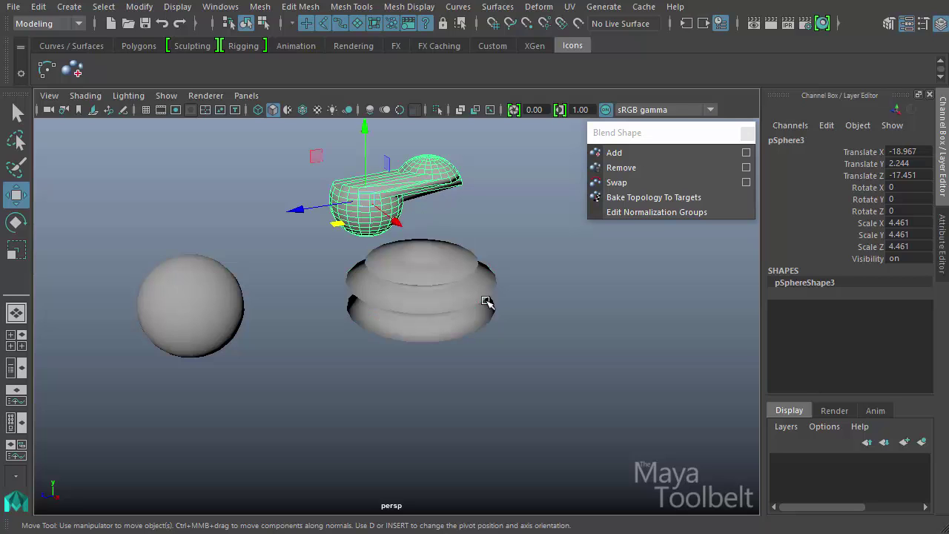
- Delete both the stretched copy and the ridged copy, leaving only the base sphere
{"action": "left_click", "coordinate": [265, 310]}
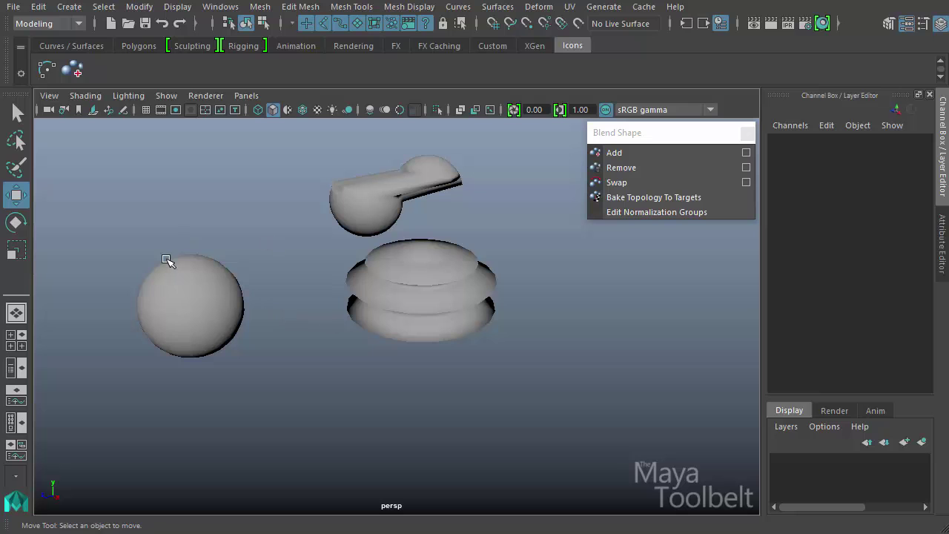
{"action": "left_click_drag", "start_coordinate": [322, 214], "coordinate": [551, 408]}
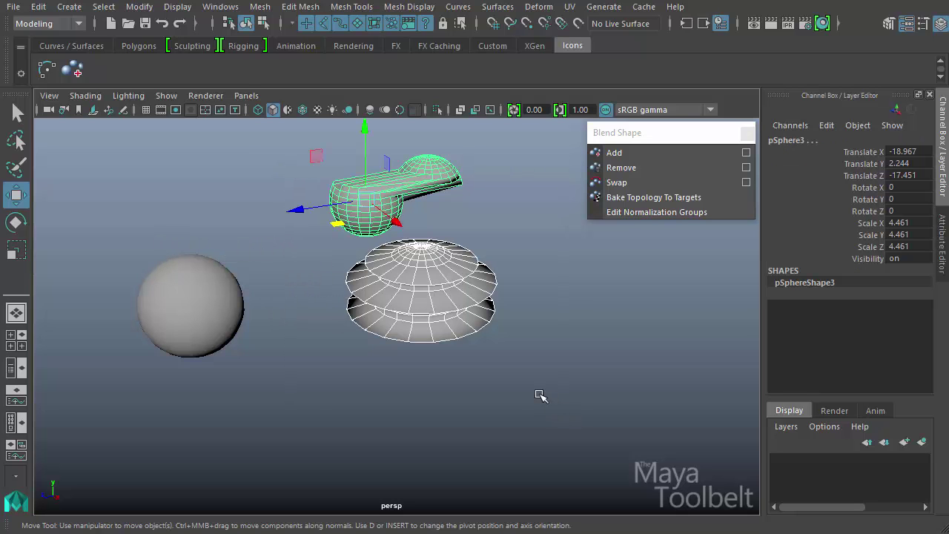
{"action": "key", "text": "Delete"}
- Delete the base sphere's construction history and place two duplicates of it, spaced apart beside the original
{"action": "left_click_drag", "start_coordinate": [352, 278], "coordinate": [168, 416]}
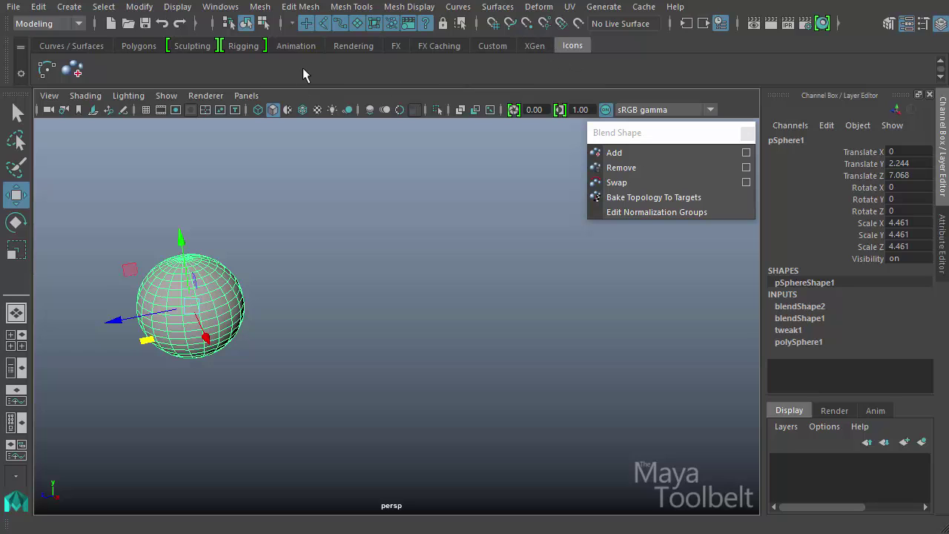
{"action": "left_click", "coordinate": [139, 45]}
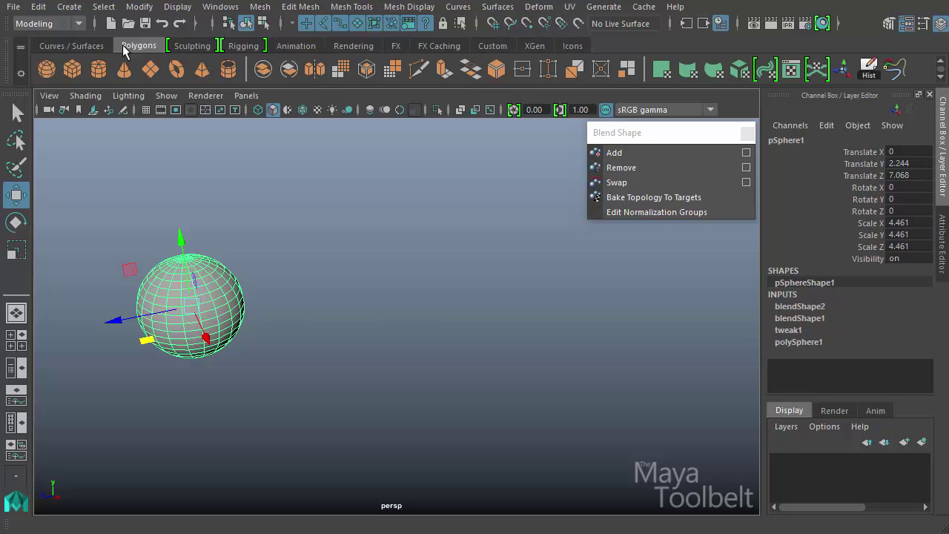
{"action": "left_click", "coordinate": [870, 68]}
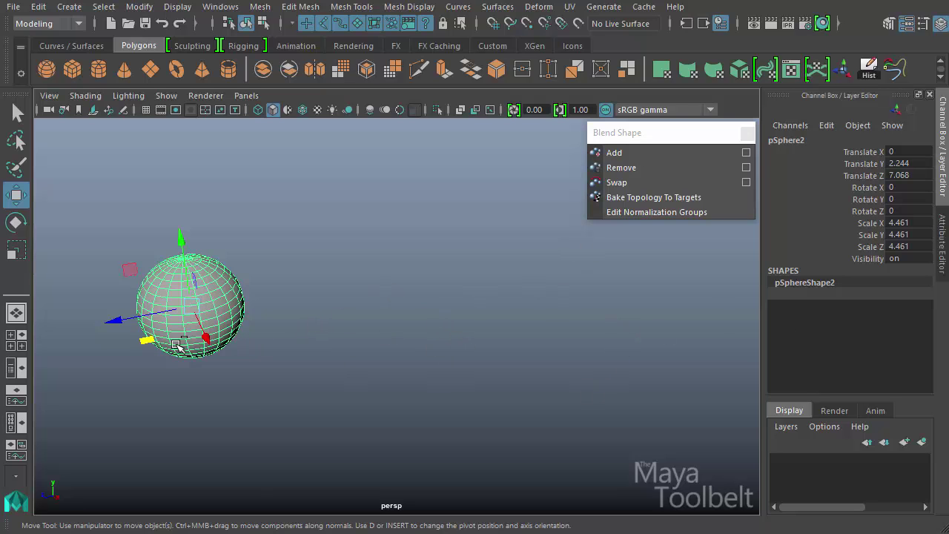
{"action": "left_click", "coordinate": [146, 341]}
{"action": "left_click_drag", "start_coordinate": [146, 341], "coordinate": [458, 294], "text": "shift"}
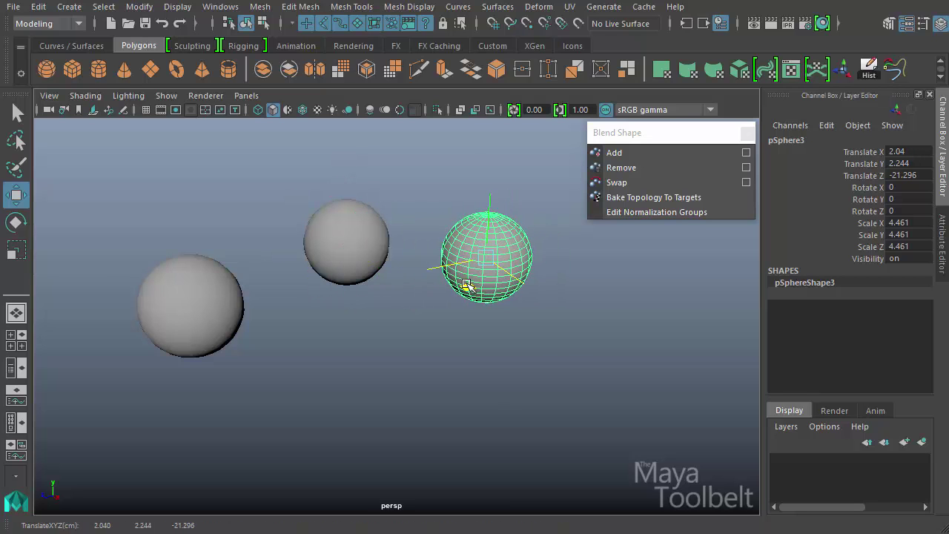
- Scale up the upper half of the middle sphere to form a wide mushroom-like cap
{"action": "left_click", "coordinate": [346, 232]}
{"action": "right_click_drag", "start_coordinate": [345, 229], "coordinate": [273, 225]}
{"action": "left_click_drag", "start_coordinate": [272, 158], "coordinate": [491, 261]}
{"action": "key", "text": "r"}
- Distort the farthest duplicate by scaling several of its edge loops into slanted flared rings, and return to object mode
{"action": "left_click", "coordinate": [491, 261]}
{"action": "right_click_drag", "start_coordinate": [500, 254], "coordinate": [500, 214]}
{"action": "left_click", "coordinate": [507, 257]}
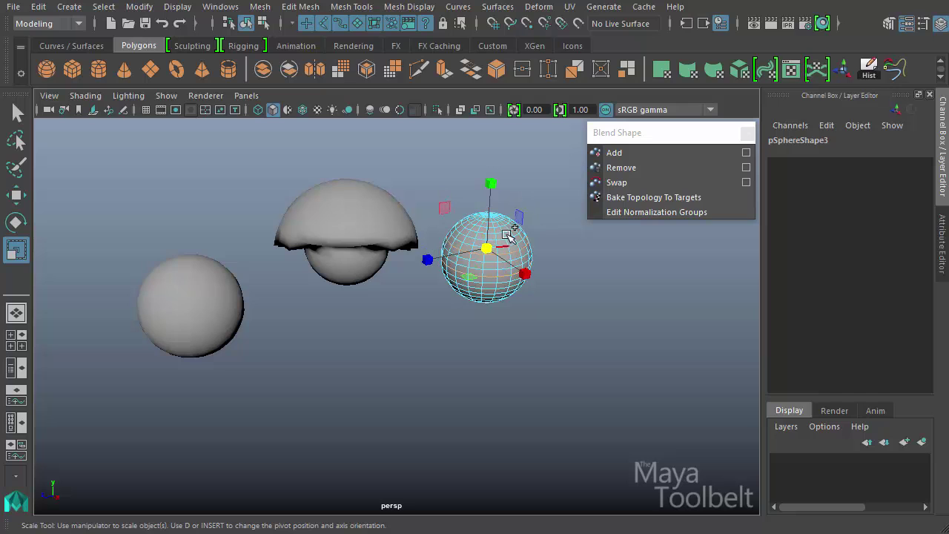
{"action": "left_click_drag", "start_coordinate": [539, 258], "coordinate": [571, 319]}
{"action": "left_click_drag", "start_coordinate": [497, 169], "coordinate": [496, 94]}
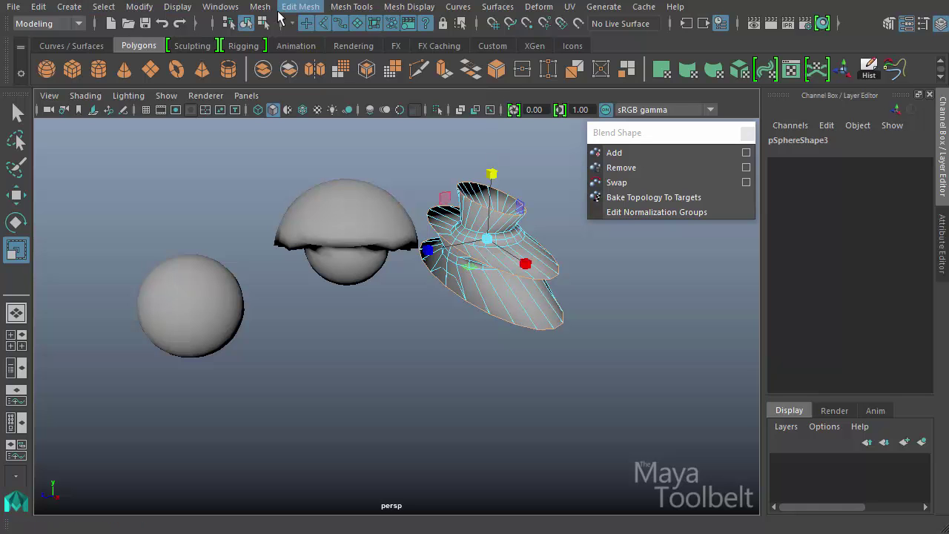
{"action": "left_click", "coordinate": [245, 22]}
{"action": "key", "text": "w"}
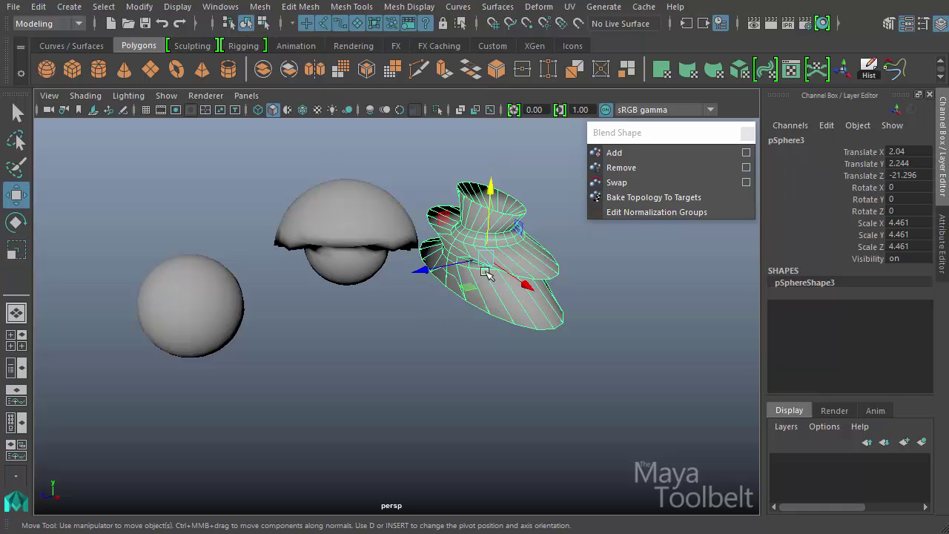
- Move the distorted shape farther away and create a blend shape on the base sphere with the distorted and mushroom shapes as targets
{"action": "left_click_drag", "start_coordinate": [486, 260], "coordinate": [470, 309]}
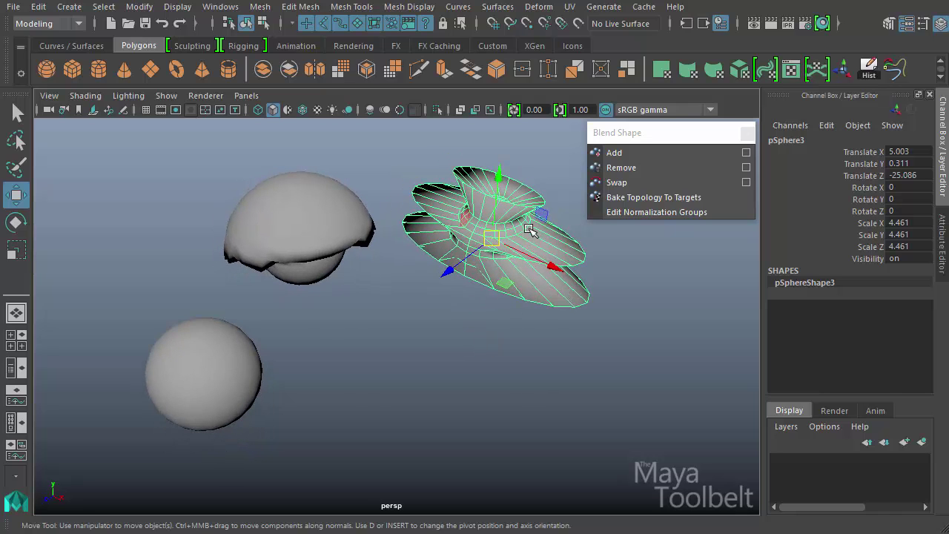
{"action": "left_click", "coordinate": [313, 276]}
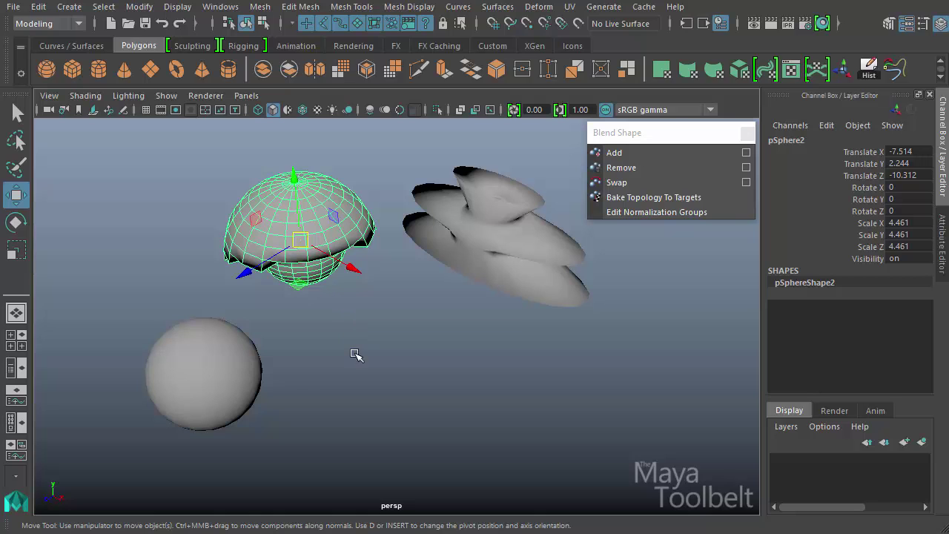
{"action": "left_click", "coordinate": [519, 251]}
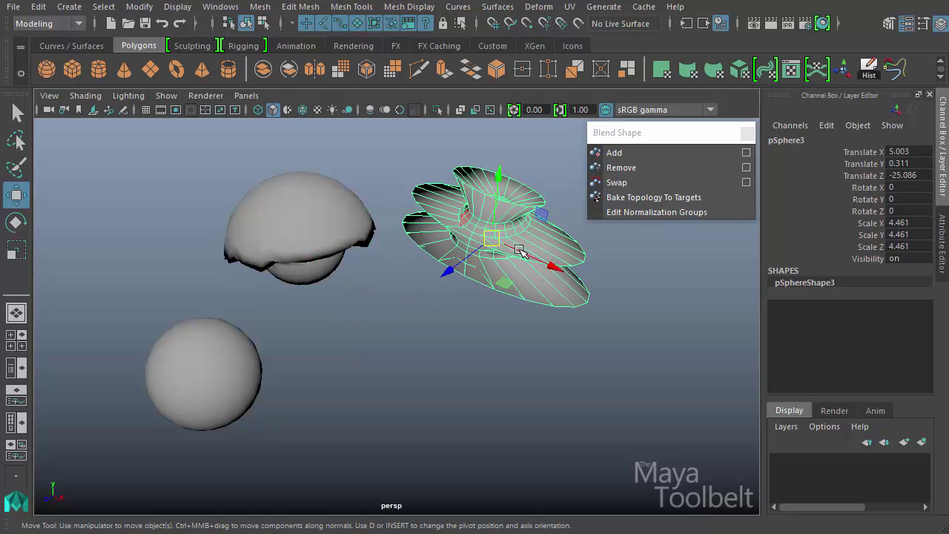
{"action": "left_click", "coordinate": [346, 231]}
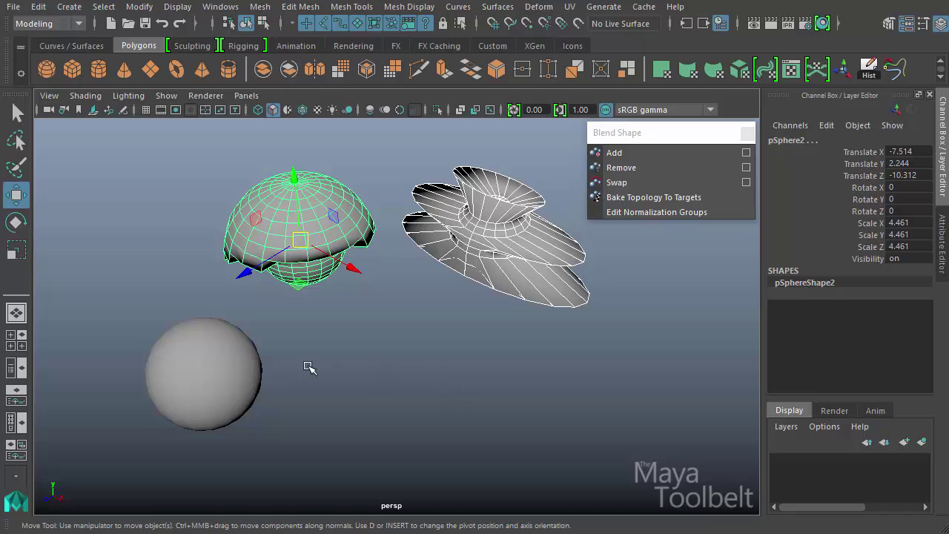
{"action": "left_click", "coordinate": [256, 367]}
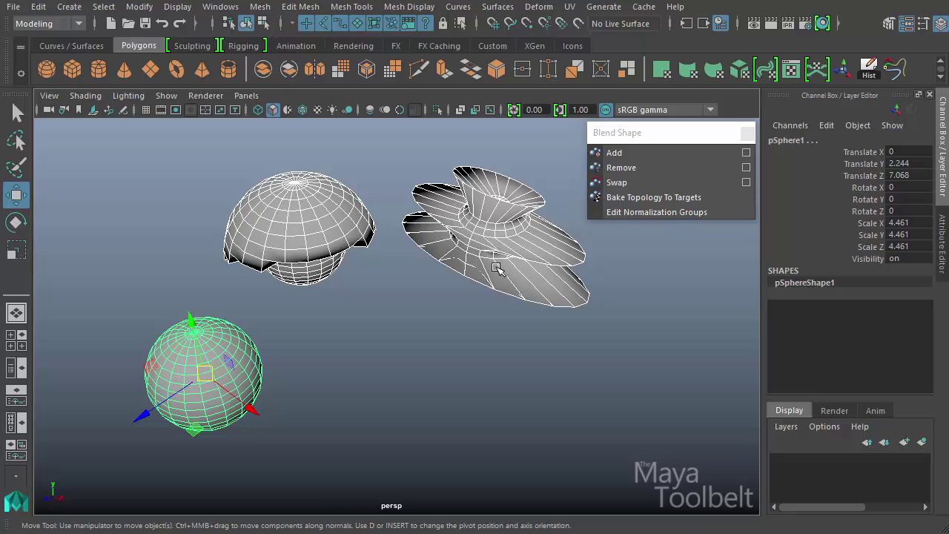
{"action": "left_click", "coordinate": [539, 7]}
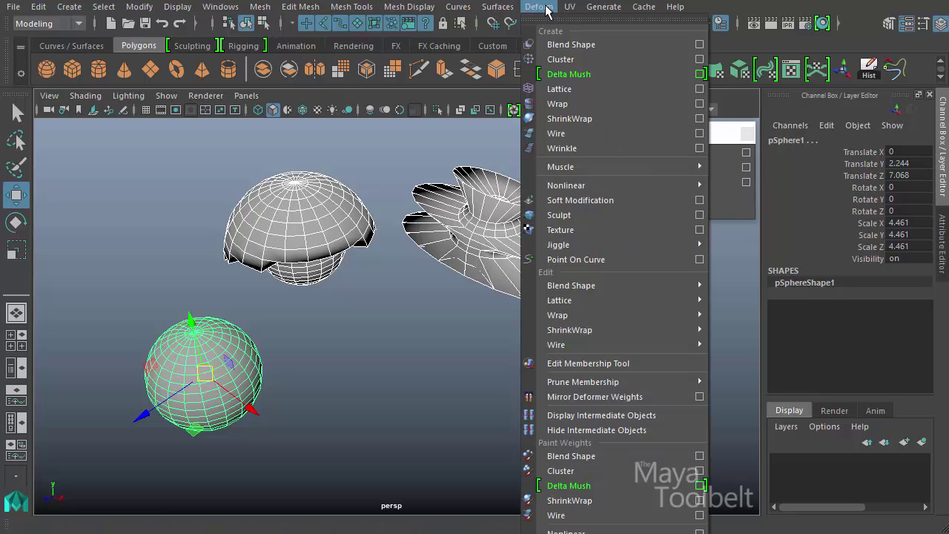
{"action": "left_click", "coordinate": [610, 46]}
- Test the base sphere's pSphere2 and pSphere3 target weights under blendShape1, returning both to 0
{"action": "left_click", "coordinate": [226, 363]}
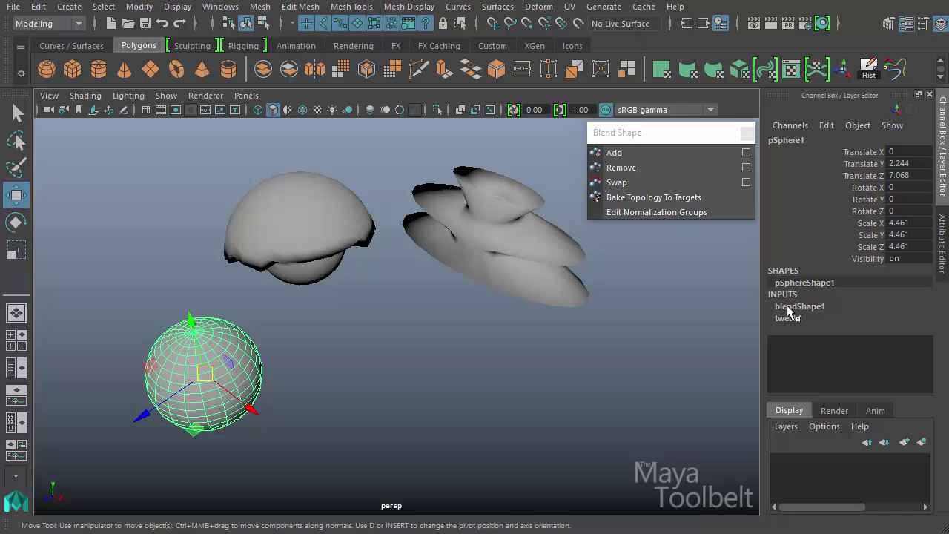
{"action": "left_click", "coordinate": [815, 307]}
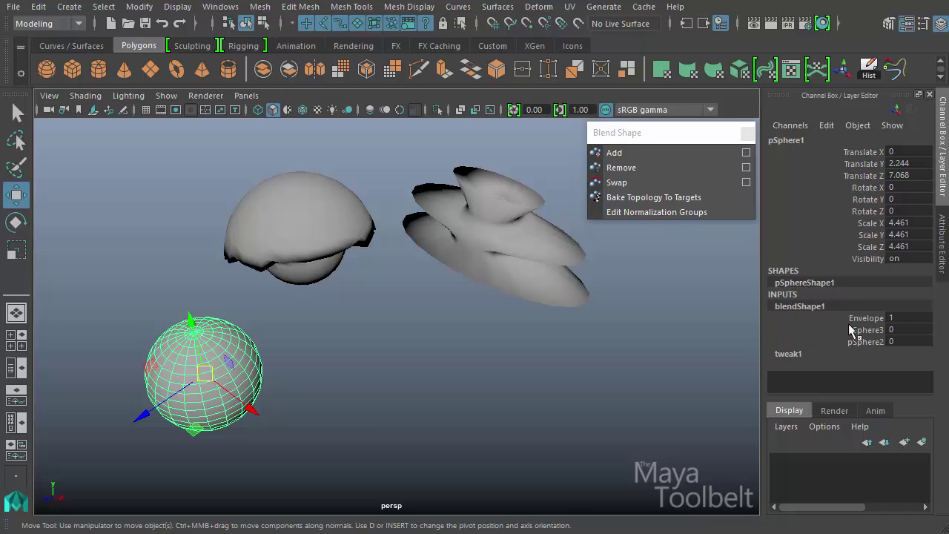
{"action": "left_click", "coordinate": [865, 331]}
{"action": "left_click", "coordinate": [866, 341]}
{"action": "left_click", "coordinate": [872, 331]}
{"action": "left_click", "coordinate": [873, 339]}
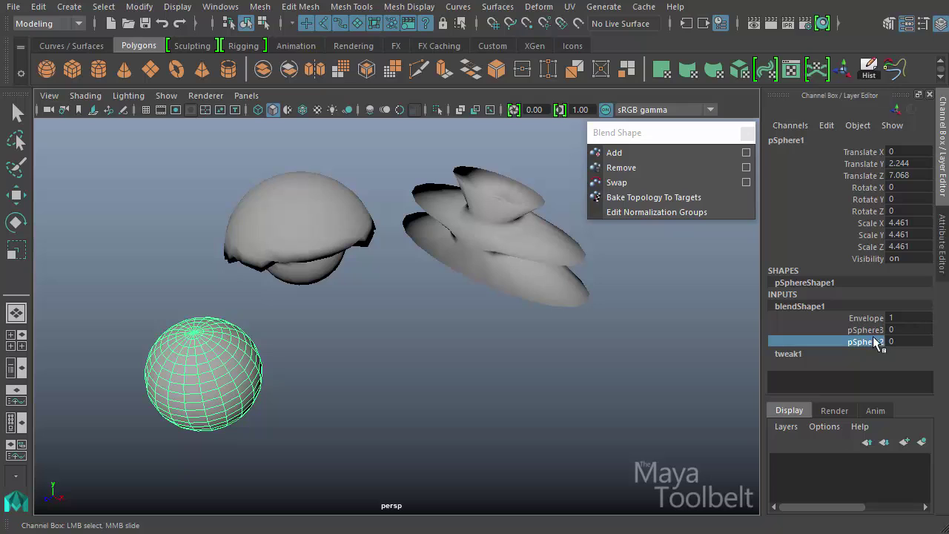
{"action": "left_click", "coordinate": [873, 332]}
{"action": "left_click", "coordinate": [870, 341]}
{"action": "middle_click_drag", "start_coordinate": [715, 378], "coordinate": [487, 381]}
{"action": "left_click", "coordinate": [860, 335]}
{"action": "middle_click_drag", "start_coordinate": [589, 385], "coordinate": [534, 385]}
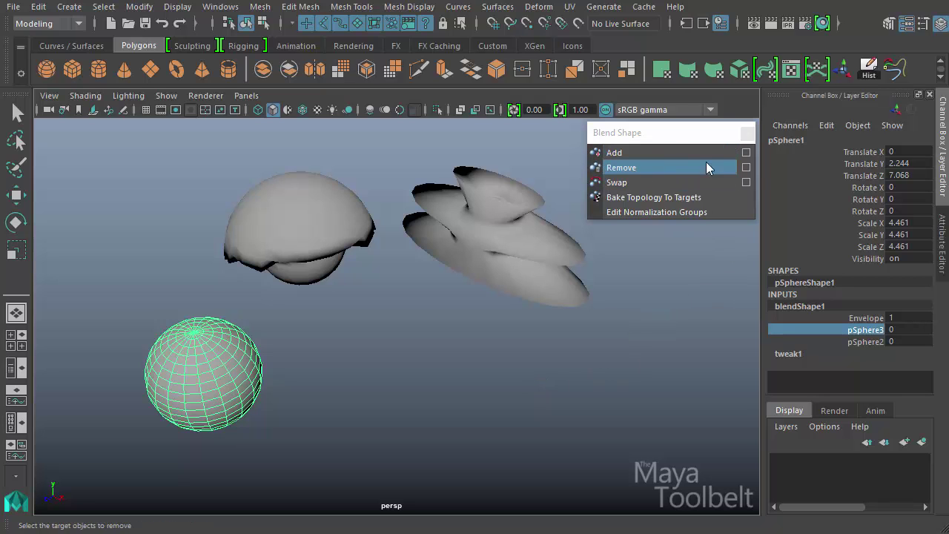
{"action": "left_click", "coordinate": [746, 168]}
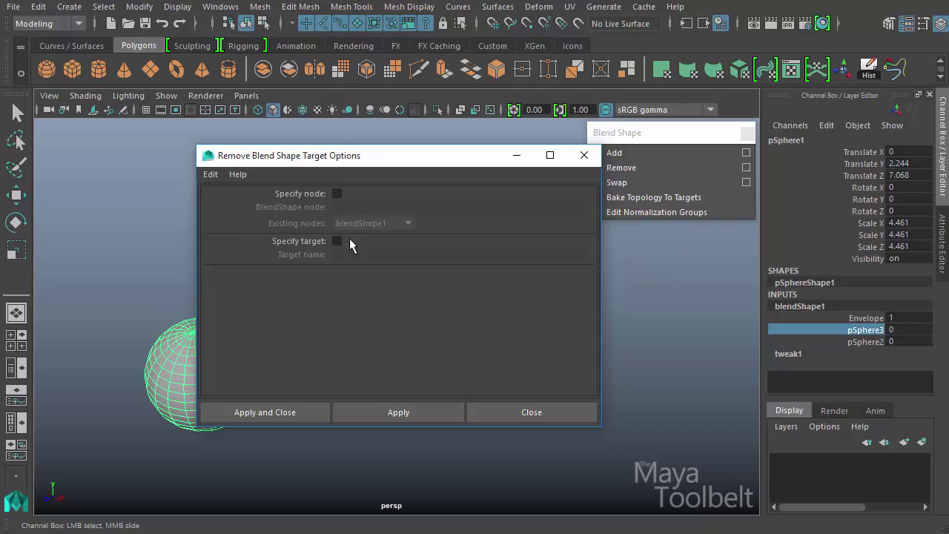
{"action": "left_click", "coordinate": [337, 241]}
{"action": "left_click", "coordinate": [399, 256]}
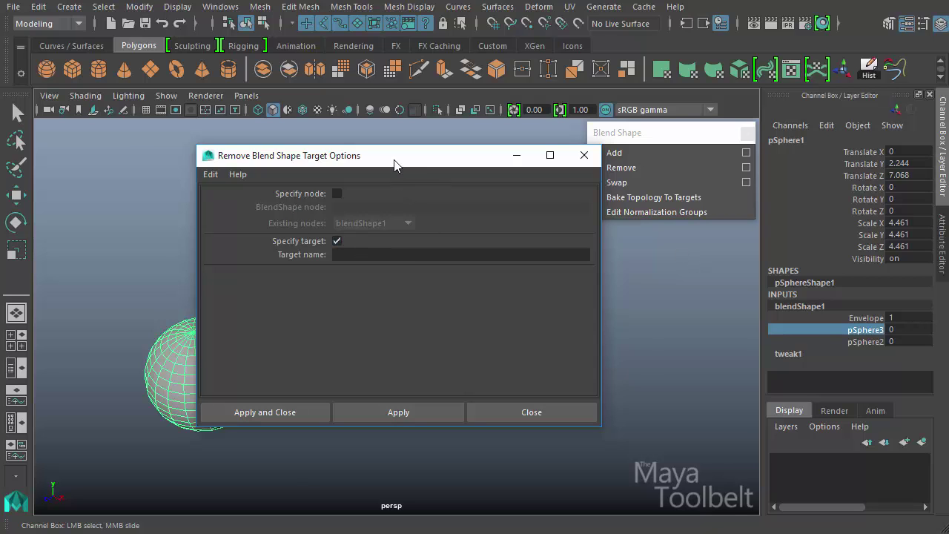
{"action": "left_click_drag", "start_coordinate": [394, 164], "coordinate": [530, 270]}
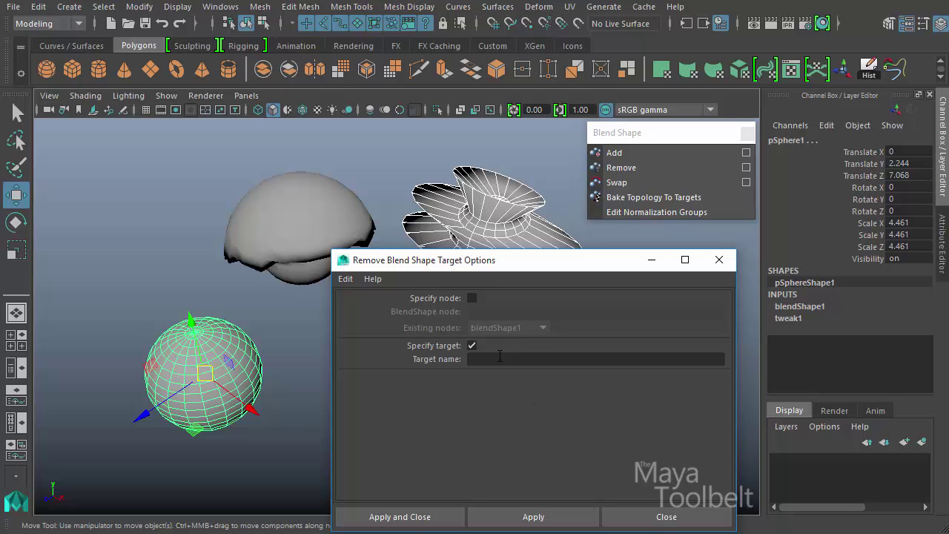
{"action": "left_click", "coordinate": [478, 238]}
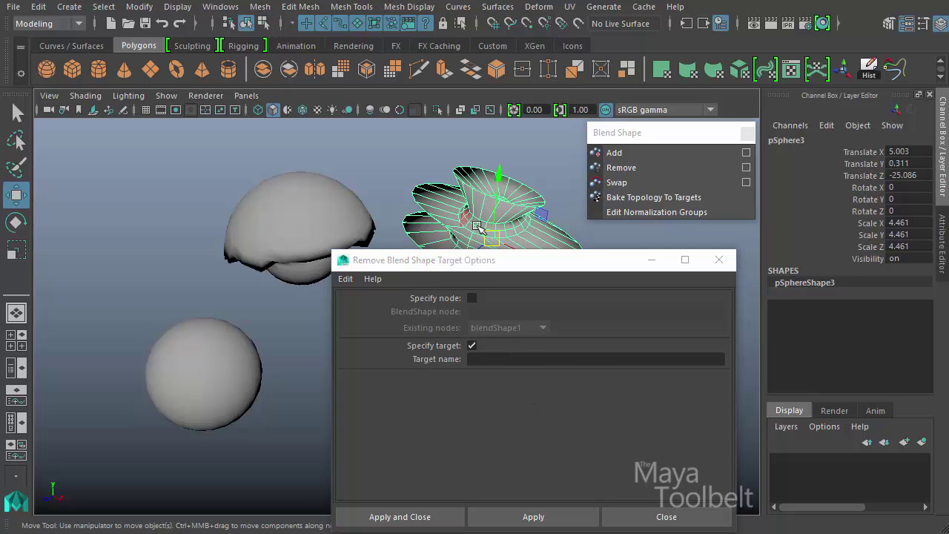
{"action": "left_click", "coordinate": [214, 369]}
{"action": "left_click", "coordinate": [816, 308]}
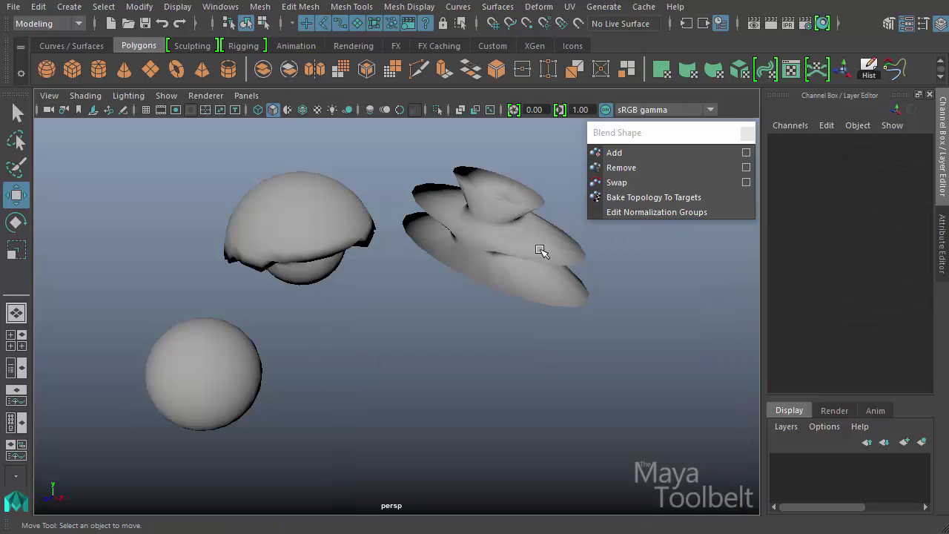
- Check the mushroom shape's object name and test the matching pSphere2 weight on the base sphere's blendShape1
{"action": "left_click", "coordinate": [333, 223]}
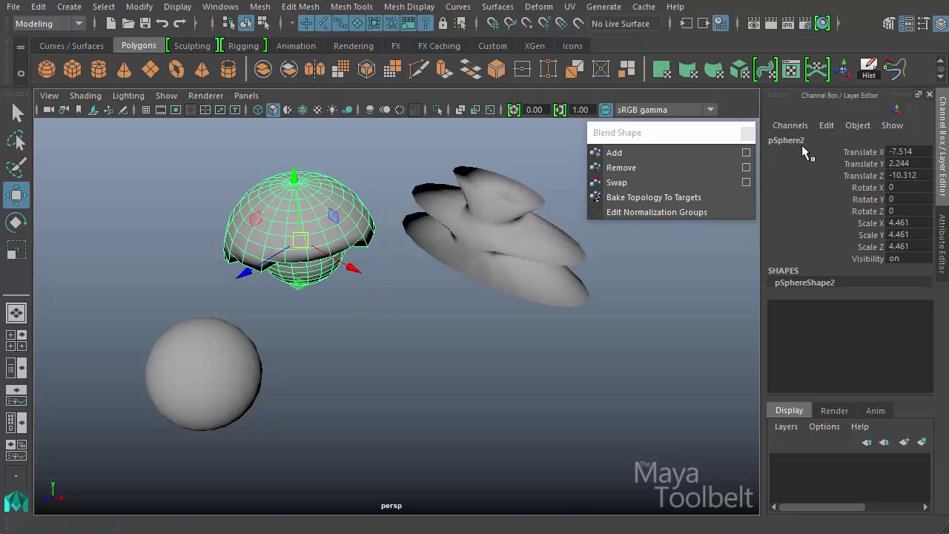
{"action": "left_click", "coordinate": [211, 351]}
{"action": "left_click", "coordinate": [820, 307]}
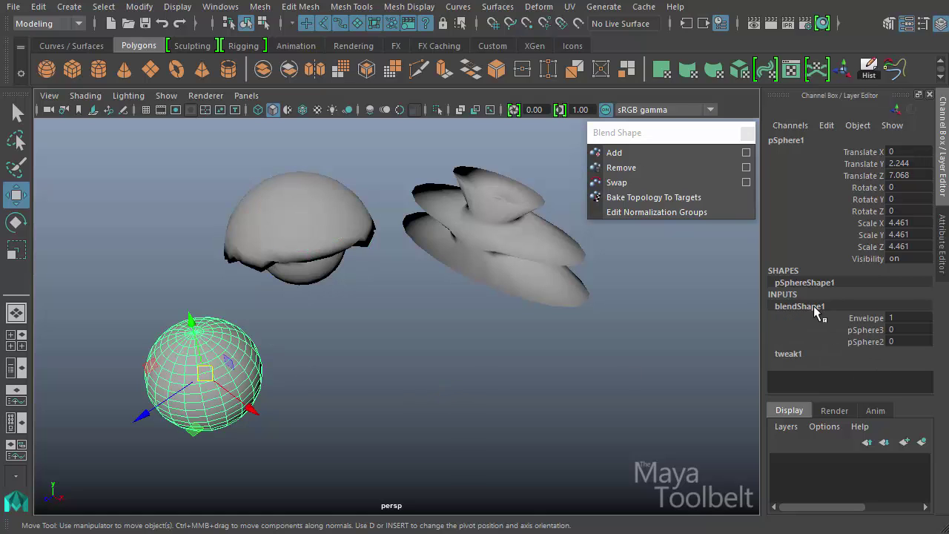
{"action": "left_click", "coordinate": [869, 342]}
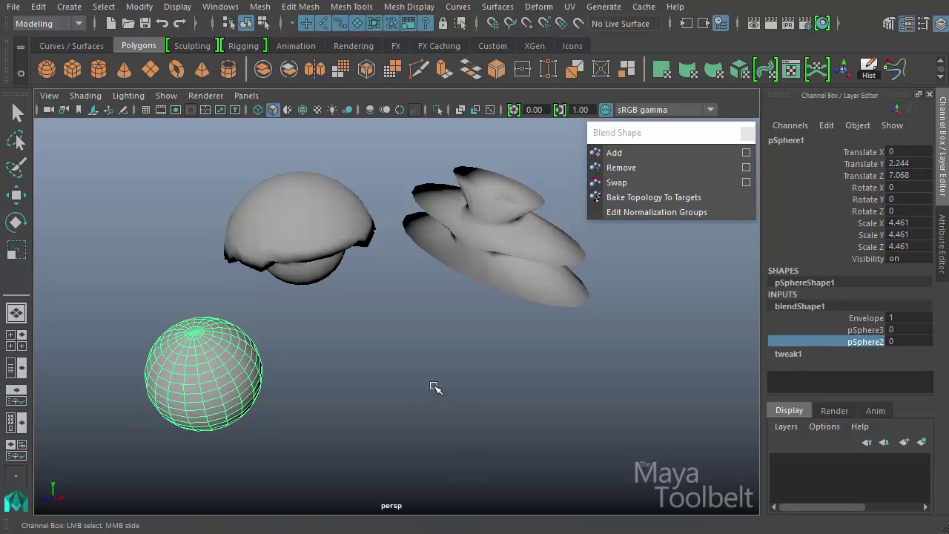
{"action": "middle_click_drag", "start_coordinate": [436, 387], "coordinate": [399, 418]}
- Remove the mushroom target from the base sphere's blend shape by specifying the target name pSphere2
{"action": "left_click", "coordinate": [345, 249]}
{"action": "key", "text": "w"}
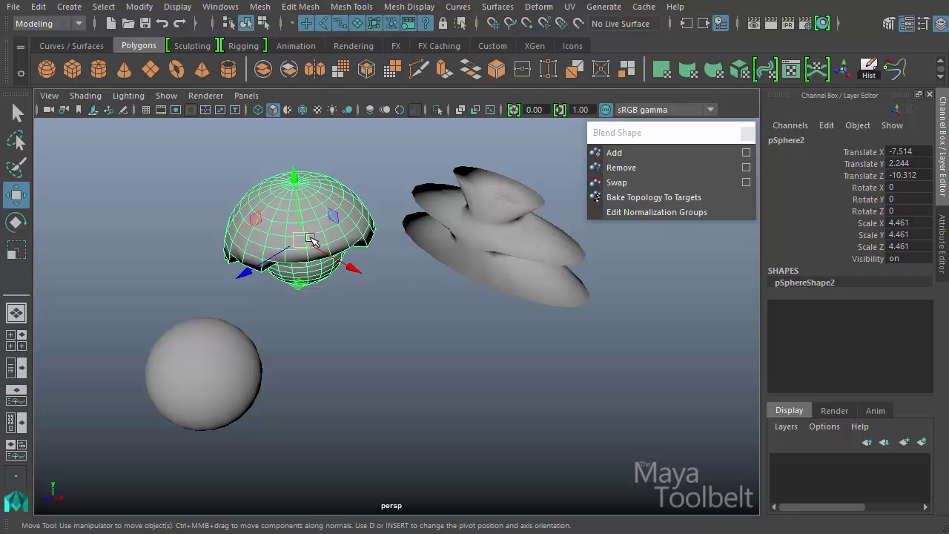
{"action": "left_click", "coordinate": [218, 364]}
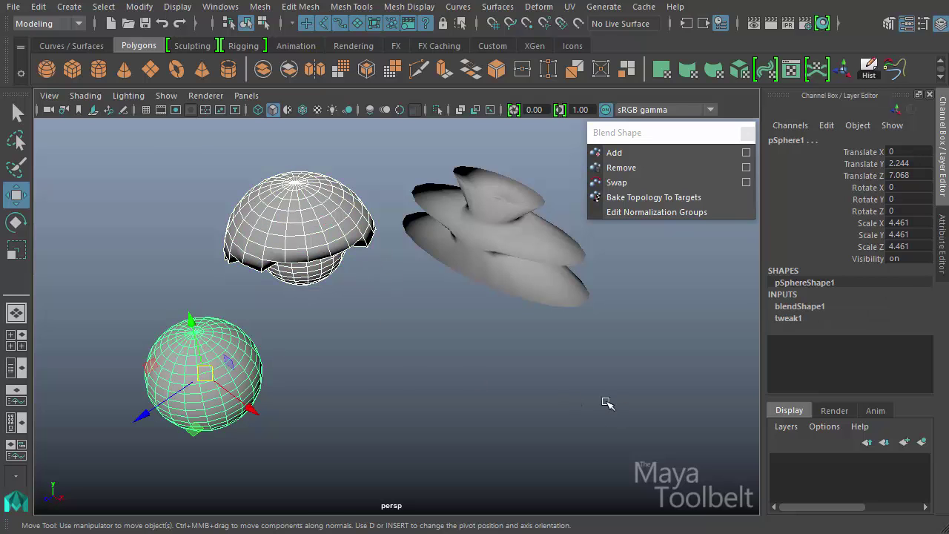
{"action": "left_click", "coordinate": [746, 169]}
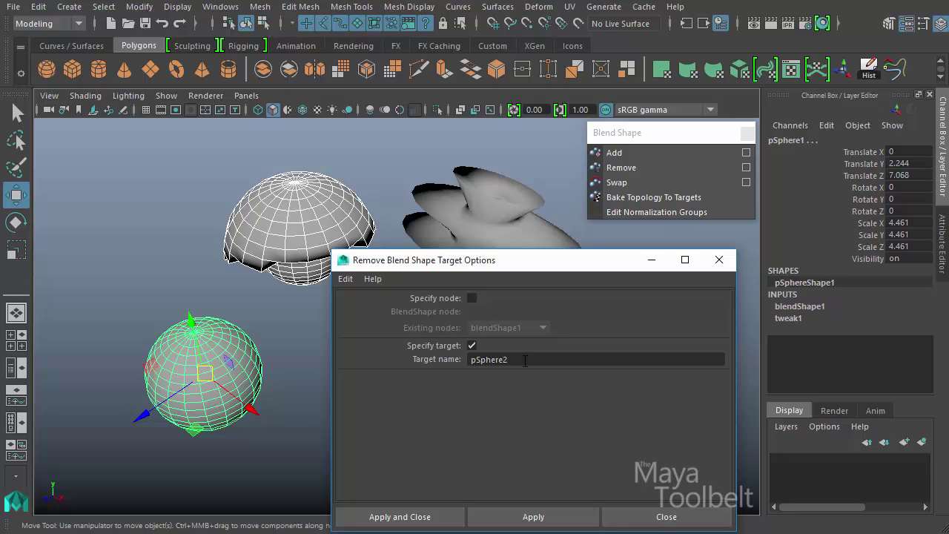
{"action": "left_click", "coordinate": [501, 517]}
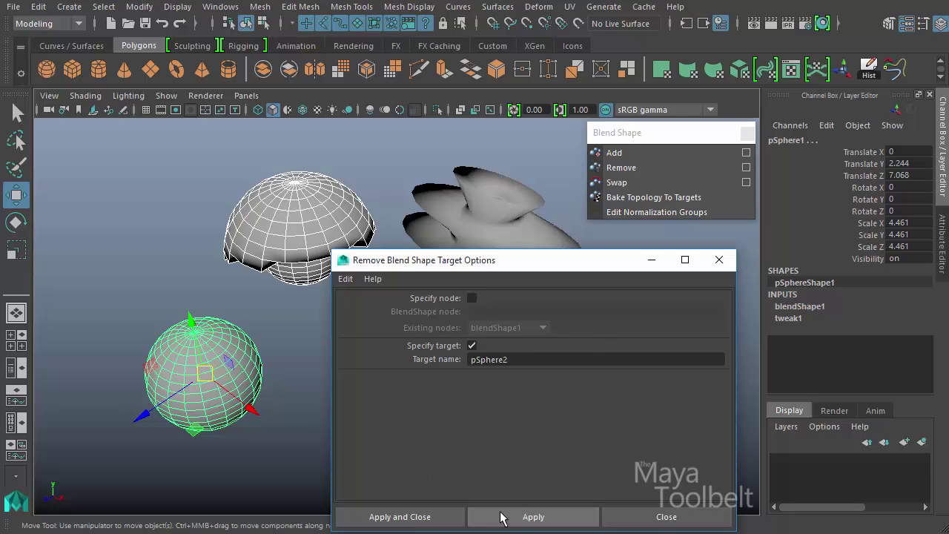
- Test the pSphere3 weight on the base sphere's blendShape1, then recheck and close the Remove Blend Shape Target options
{"action": "left_click", "coordinate": [257, 391]}
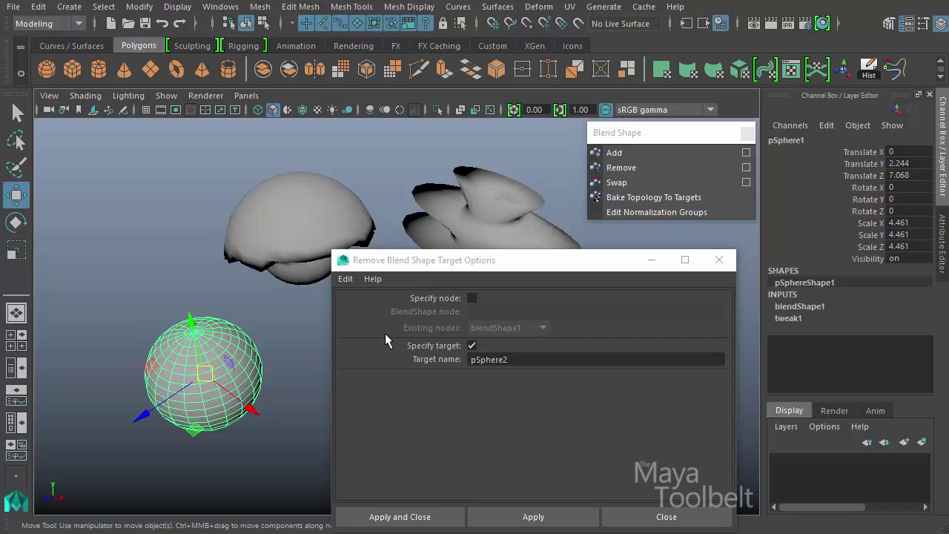
{"action": "left_click", "coordinate": [809, 308]}
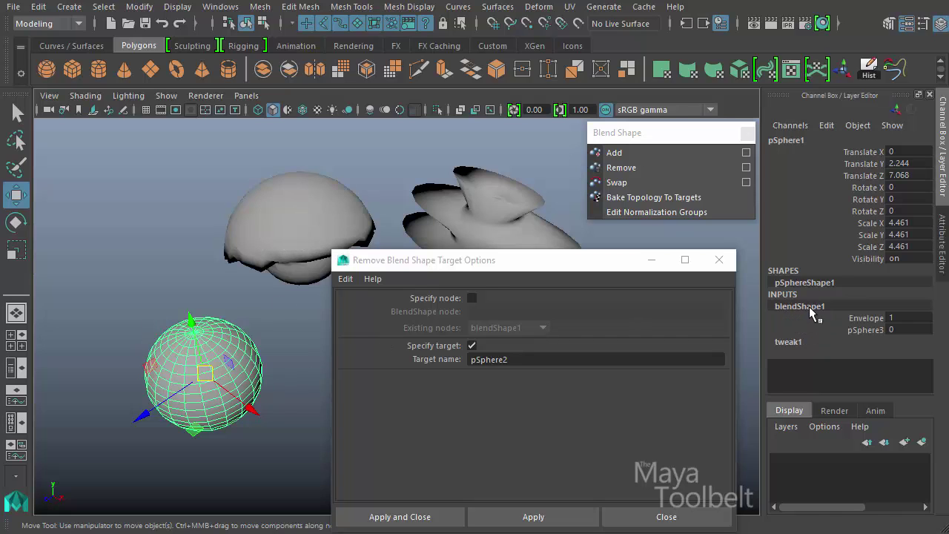
{"action": "left_click", "coordinate": [868, 330]}
{"action": "middle_click_drag", "start_coordinate": [259, 459], "coordinate": [127, 449]}
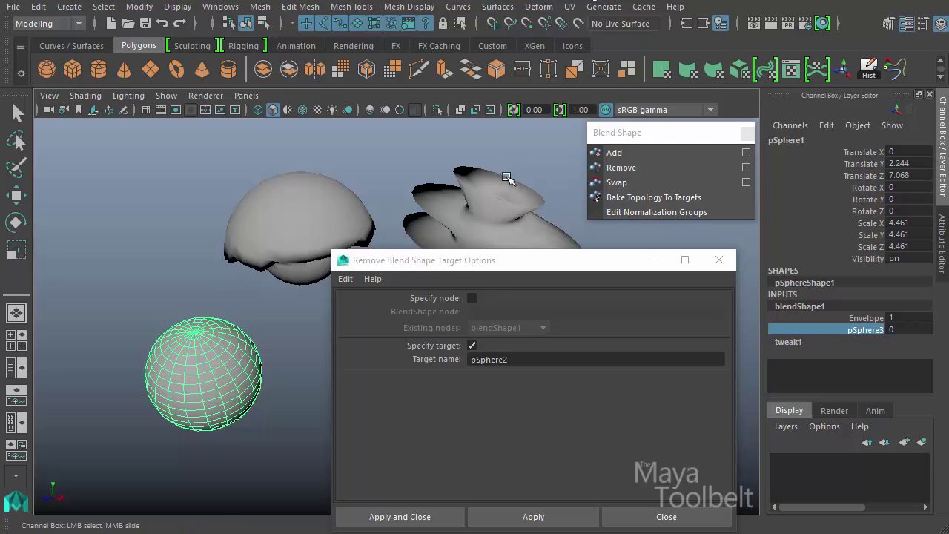
{"action": "left_click", "coordinate": [719, 259]}
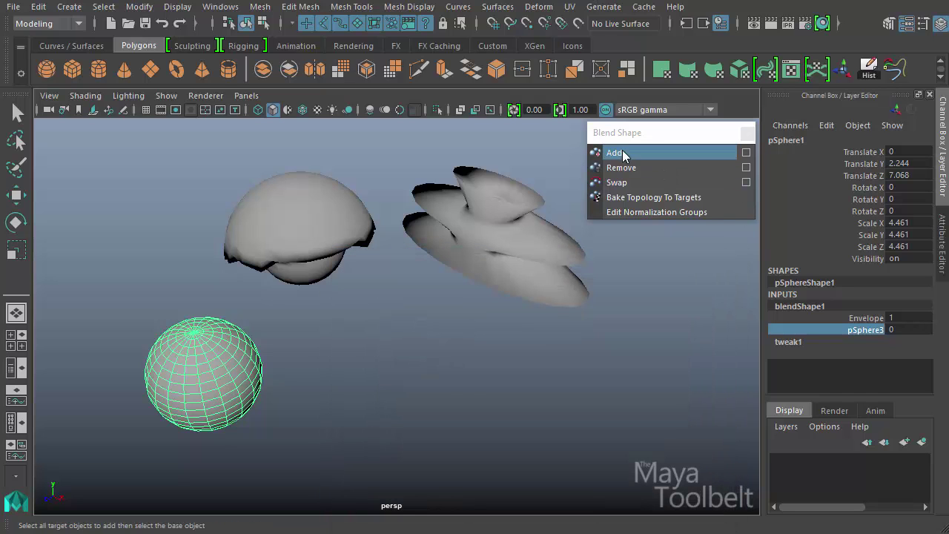
{"action": "left_click", "coordinate": [746, 167]}
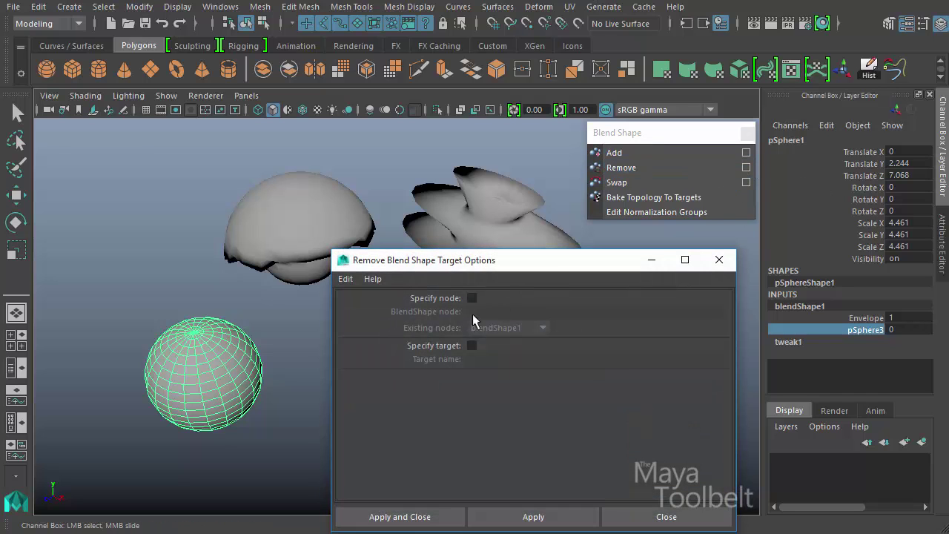
{"action": "left_click", "coordinate": [719, 260]}
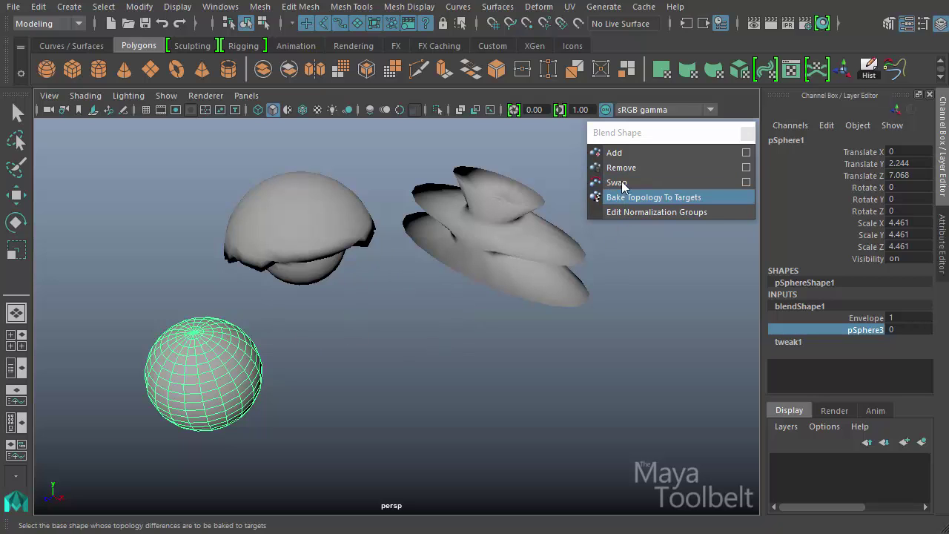
- Examine the Swap Blend Shape Target options with Specify node enabled for blendShape1, and turn Specify node off again
{"action": "left_click", "coordinate": [747, 183]}
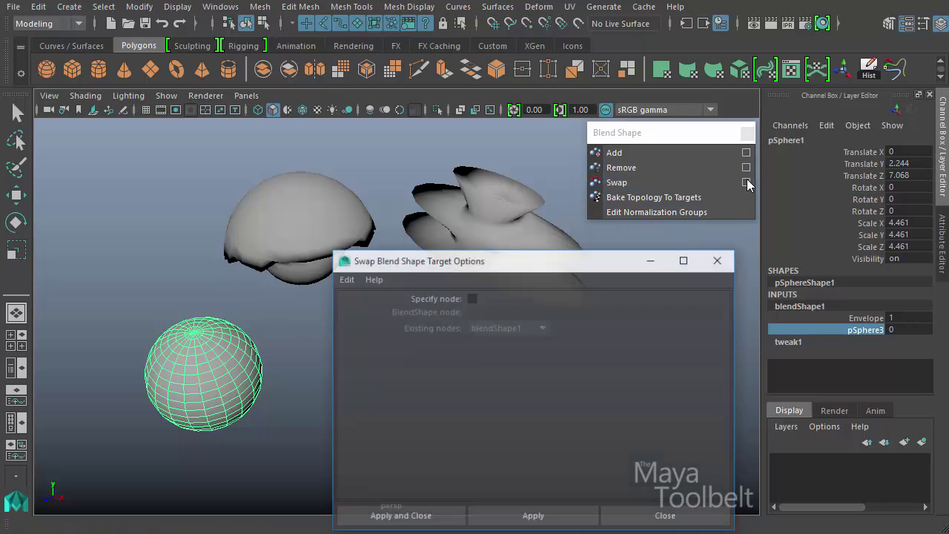
{"action": "left_click_drag", "start_coordinate": [499, 263], "coordinate": [455, 234]}
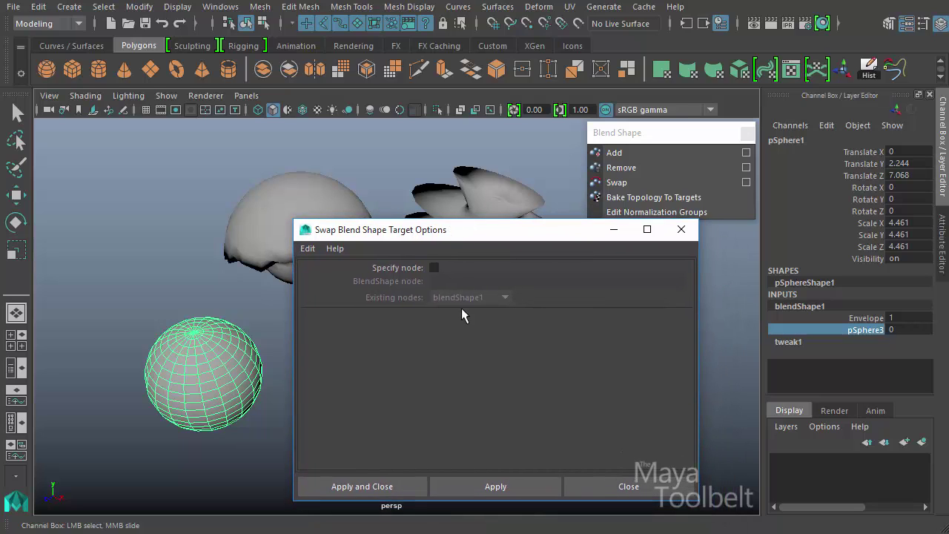
{"action": "left_click", "coordinate": [434, 268]}
{"action": "left_click", "coordinate": [507, 297]}
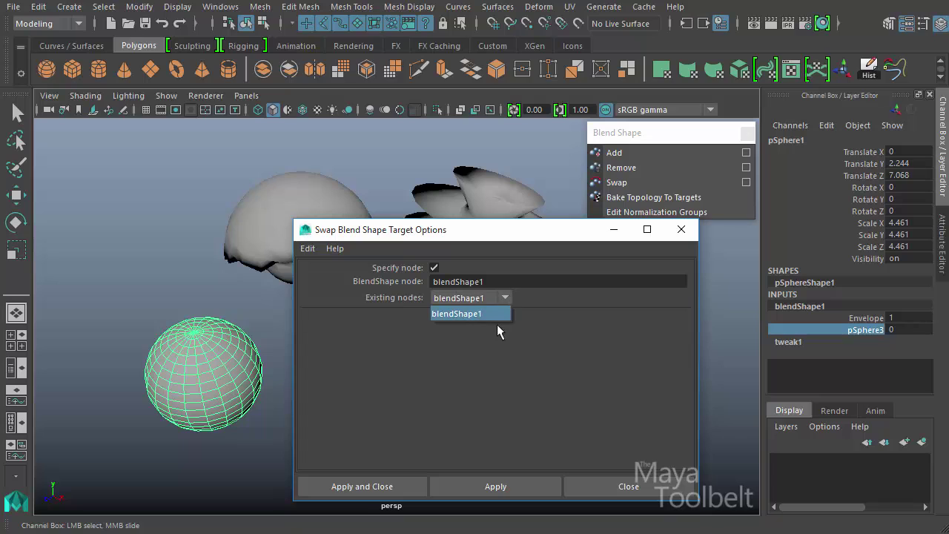
{"action": "left_click", "coordinate": [483, 313]}
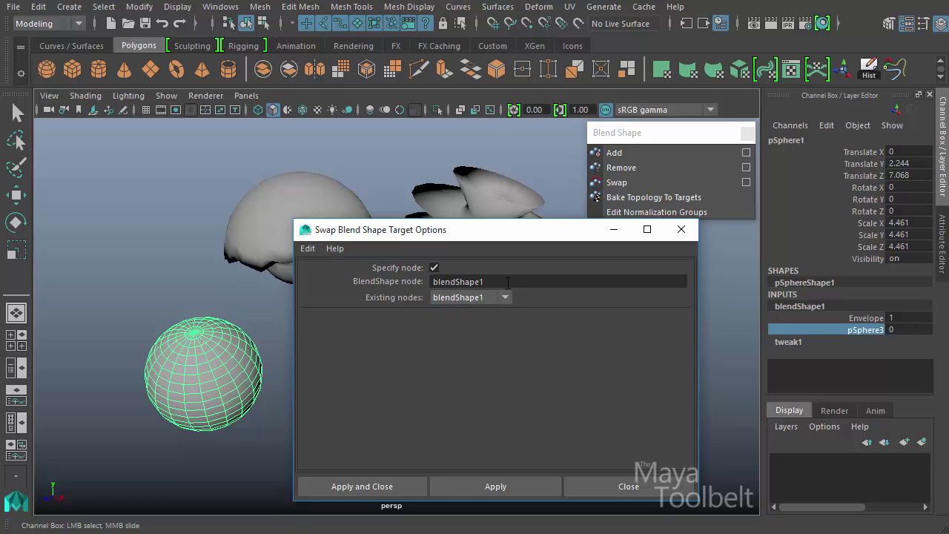
{"action": "left_click_drag", "start_coordinate": [507, 282], "coordinate": [428, 290]}
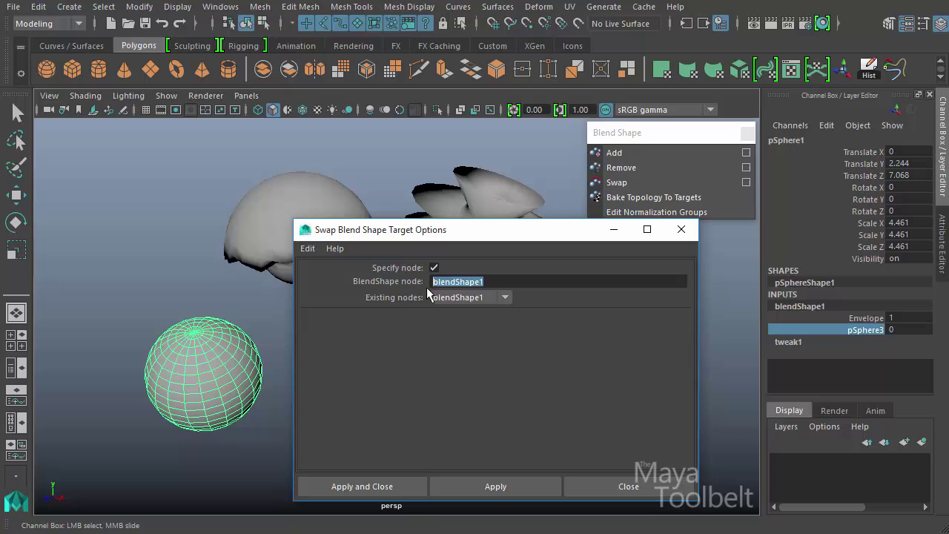
{"action": "left_click", "coordinate": [508, 299]}
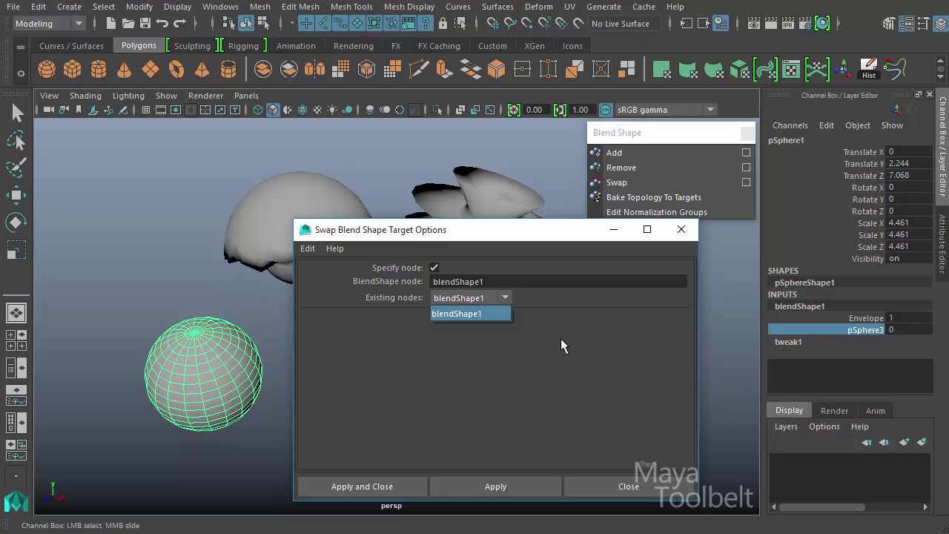
{"action": "left_click", "coordinate": [434, 266]}
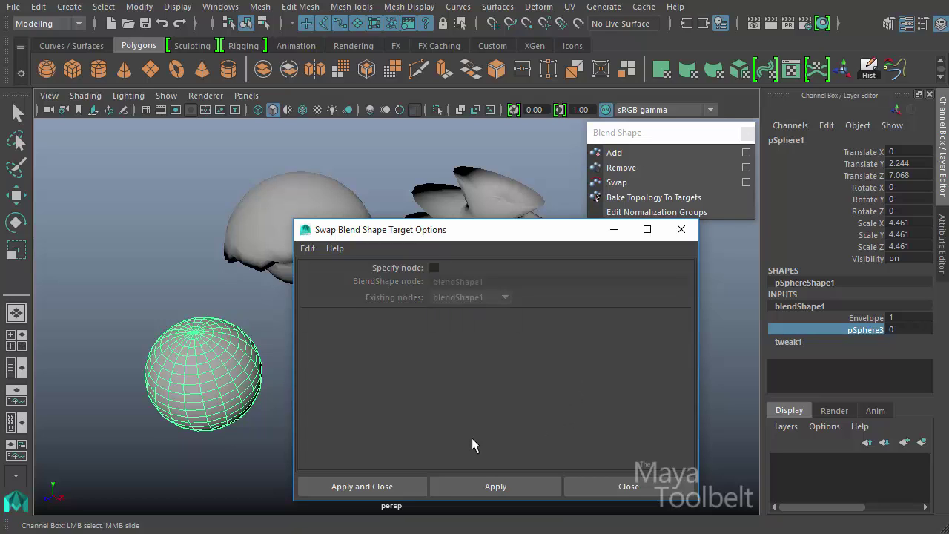
- Recheck the Specify node setting in the Swap Blend Shape Target options, leave it off and close the options
{"action": "left_click", "coordinate": [434, 268]}
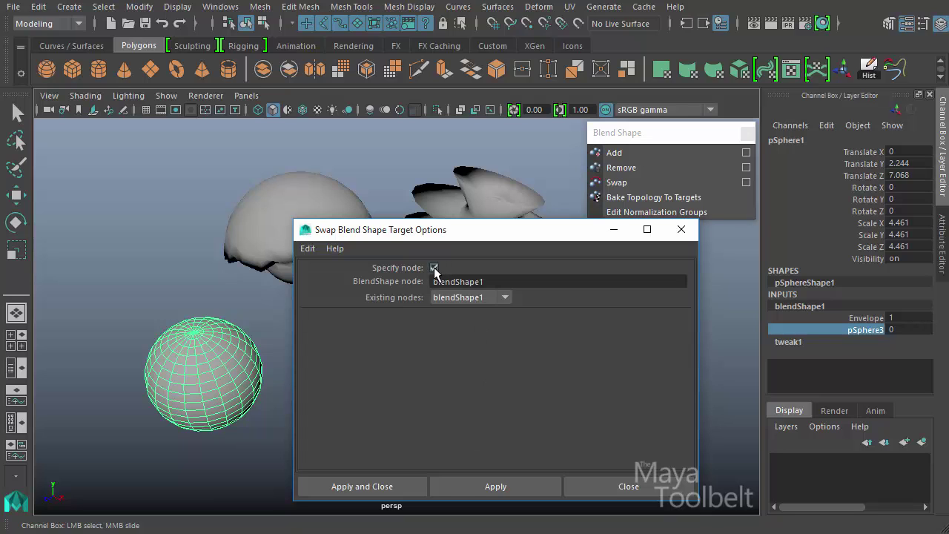
{"action": "left_click", "coordinate": [435, 268]}
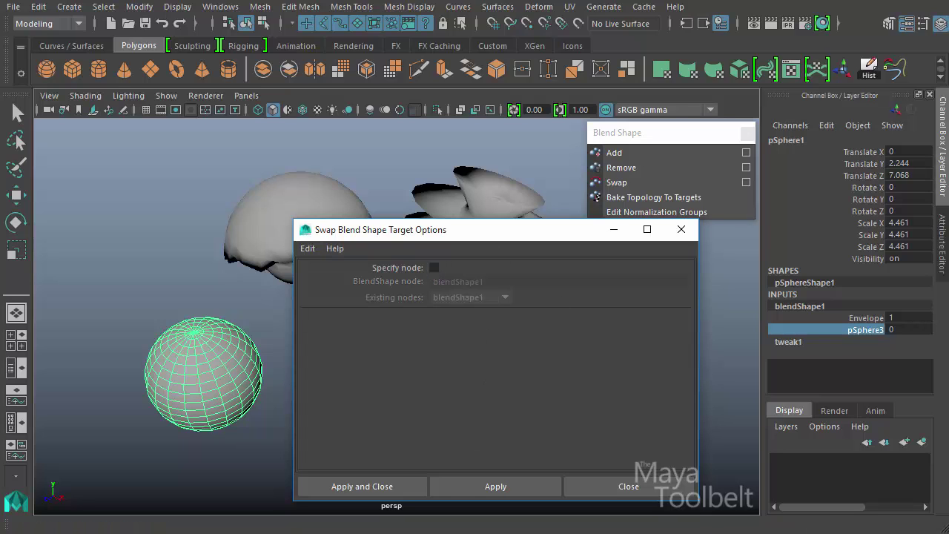
{"action": "left_click", "coordinate": [629, 485]}
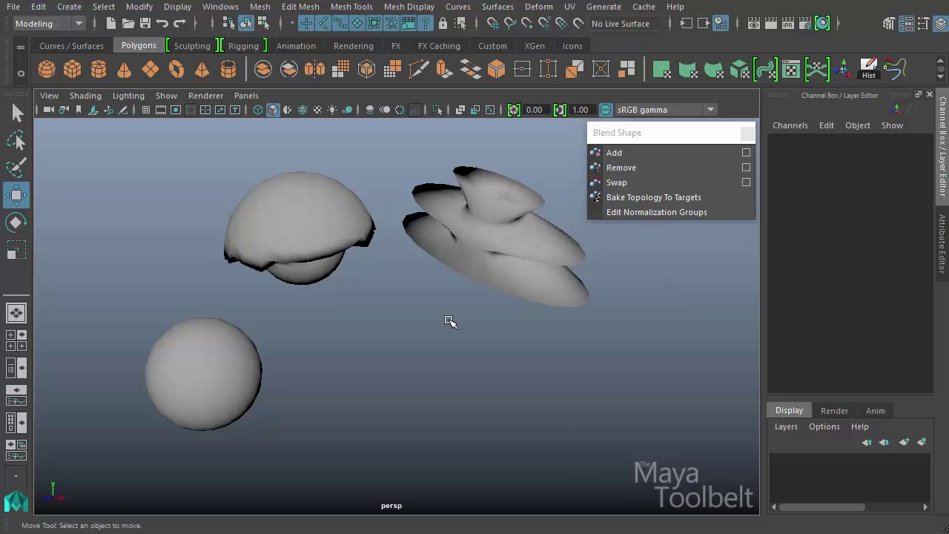
- Open the Blend Shape editor and place its window clear of the base sphere and mushroom shape
{"action": "left_click", "coordinate": [215, 7]}
{"action": "mouse_move", "coordinate": [292, 46]}
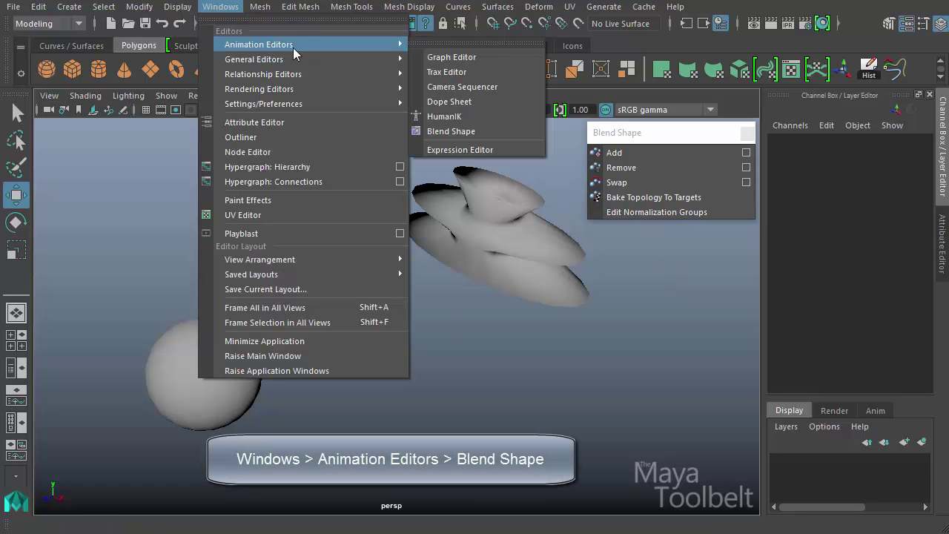
{"action": "left_click", "coordinate": [460, 131]}
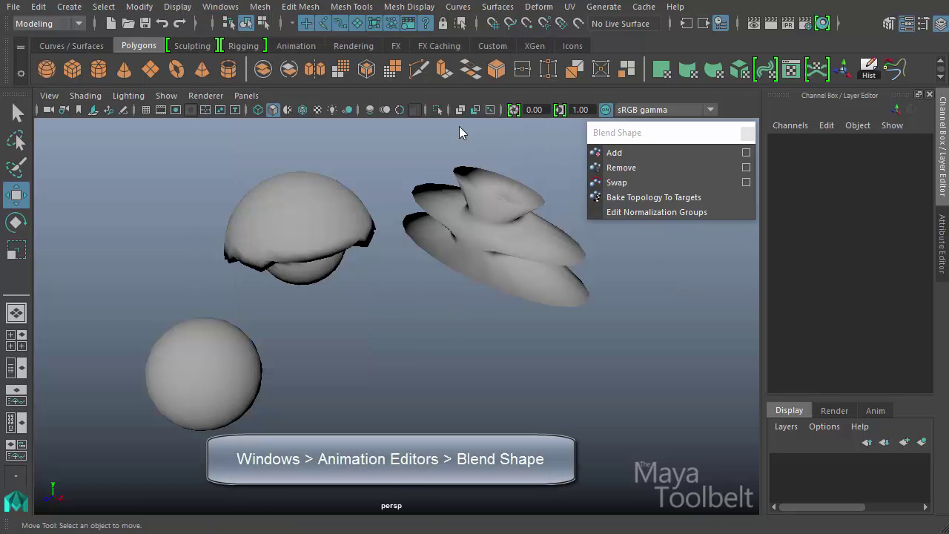
{"action": "left_click_drag", "start_coordinate": [459, 461], "coordinate": [311, 123]}
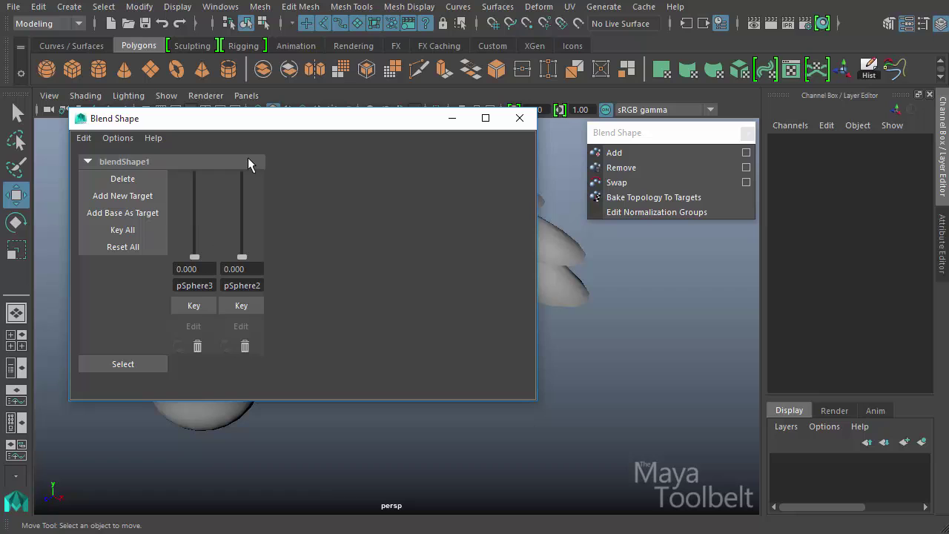
{"action": "left_click_drag", "start_coordinate": [224, 113], "coordinate": [531, 234]}
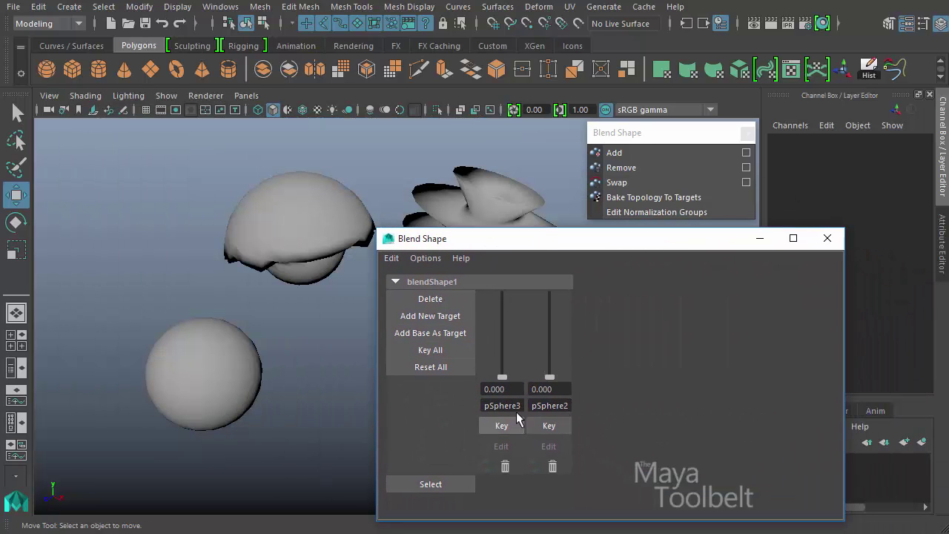
- Arrange the Blend Shape editor beside all three shapes and test the pSphere3 and pSphere2 weight sliders
{"action": "left_click_drag", "start_coordinate": [550, 378], "coordinate": [517, 424]}
{"action": "left_click_drag", "start_coordinate": [584, 248], "coordinate": [253, 246]}
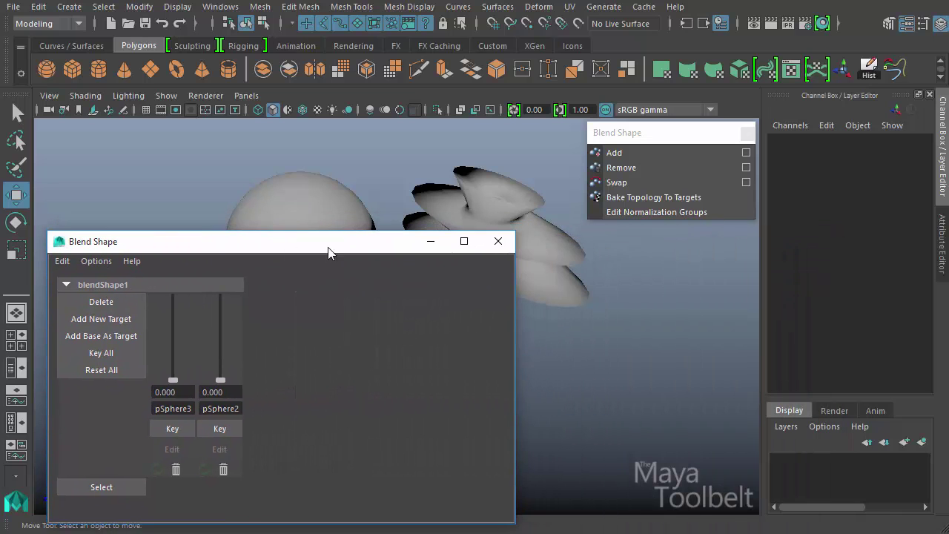
{"action": "middle_click_drag", "start_coordinate": [583, 317], "coordinate": [549, 261], "text": "alt"}
{"action": "left_click_drag", "start_coordinate": [363, 250], "coordinate": [687, 226]}
{"action": "left_click_drag", "start_coordinate": [289, 214], "coordinate": [235, 316], "text": "alt"}
{"action": "left_click_drag", "start_coordinate": [283, 291], "coordinate": [284, 312], "text": "alt"}
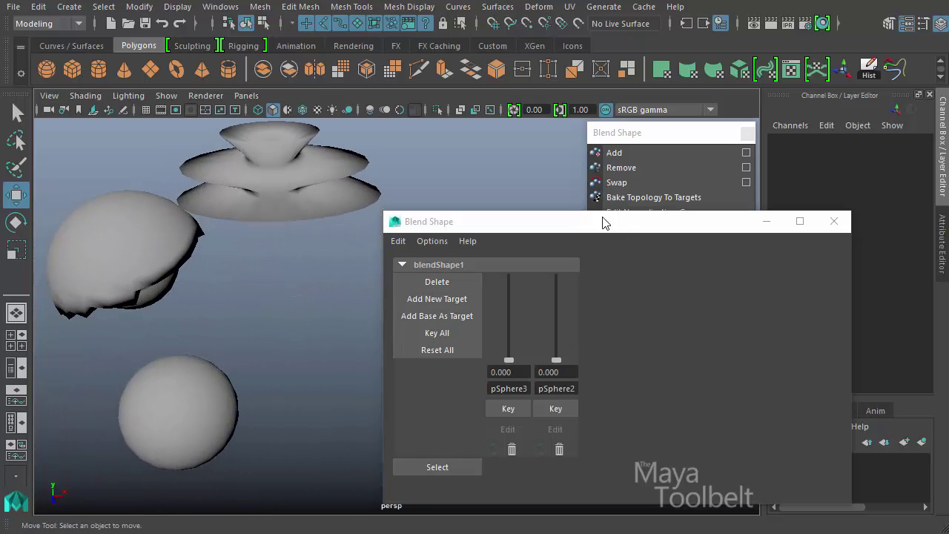
{"action": "left_click_drag", "start_coordinate": [588, 228], "coordinate": [555, 228]}
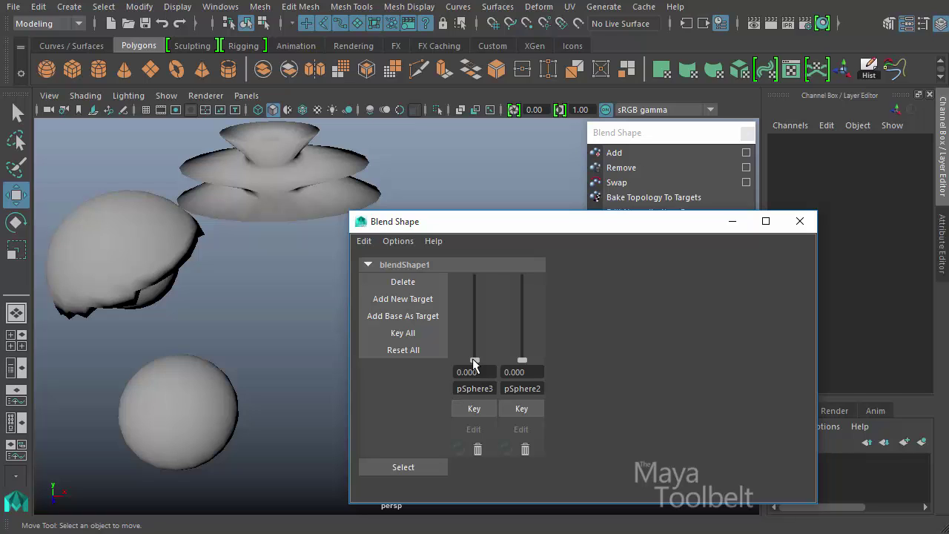
{"action": "left_click_drag", "start_coordinate": [473, 362], "coordinate": [497, 396]}
{"action": "left_click_drag", "start_coordinate": [520, 332], "coordinate": [544, 393]}
- Swap the pSphere2 and pSphere3 targets in blendShape1 using both target shapes, and test the reordered weight sliders
{"action": "left_click", "coordinate": [126, 225]}
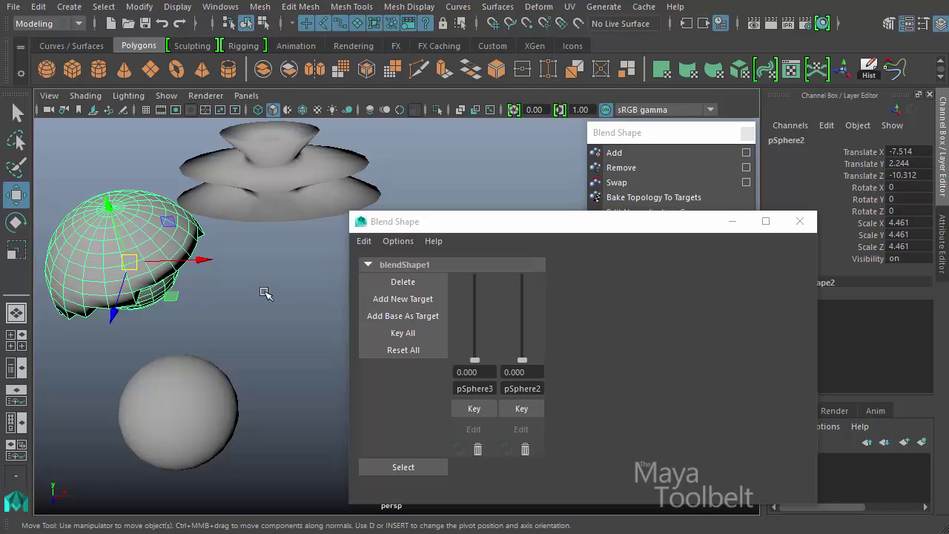
{"action": "left_click", "coordinate": [301, 178], "text": "shift"}
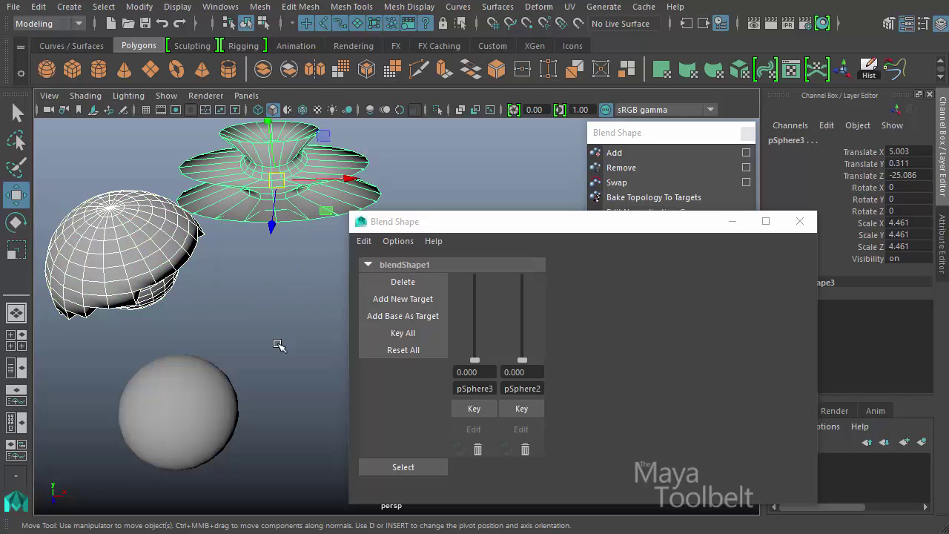
{"action": "mouse_move", "coordinate": [657, 138]}
{"action": "left_mouse_down"}
{"action": "mouse_move", "coordinate": [647, 134]}
{"action": "mouse_move", "coordinate": [659, 138]}
{"action": "left_mouse_up"}
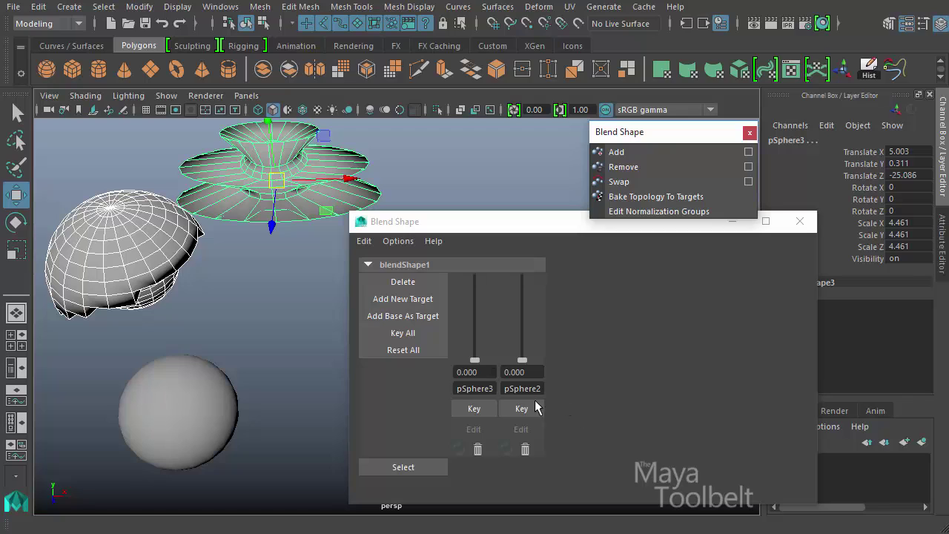
{"action": "left_click", "coordinate": [630, 183]}
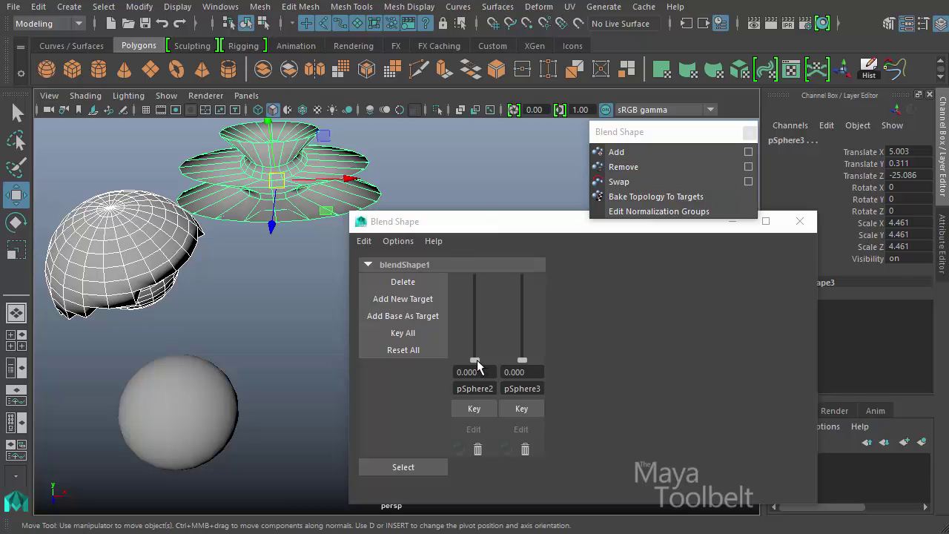
{"action": "left_click_drag", "start_coordinate": [475, 360], "coordinate": [527, 393]}
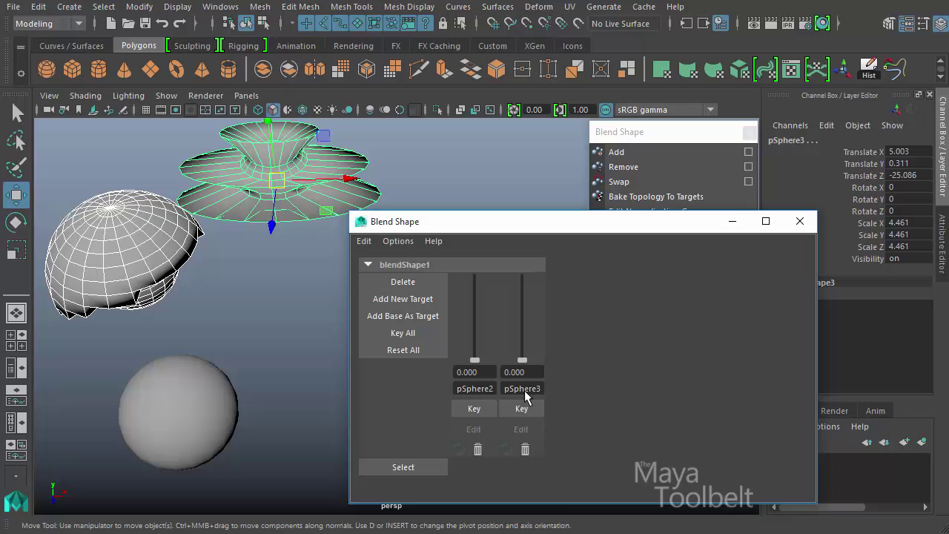
- Swap the two targets back so pSphere3 comes first in blendShape1, and test the sliders again
{"action": "left_click", "coordinate": [650, 183]}
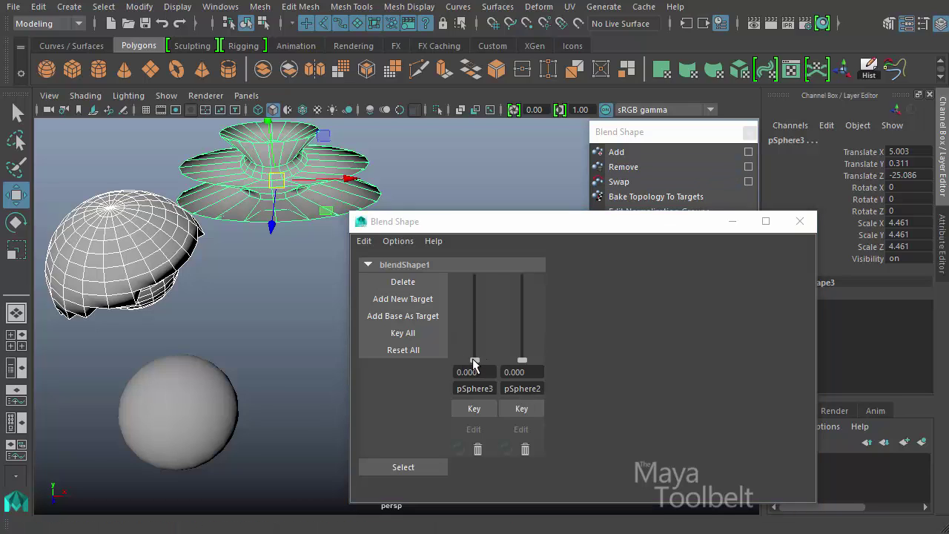
{"action": "left_click_drag", "start_coordinate": [472, 359], "coordinate": [523, 370]}
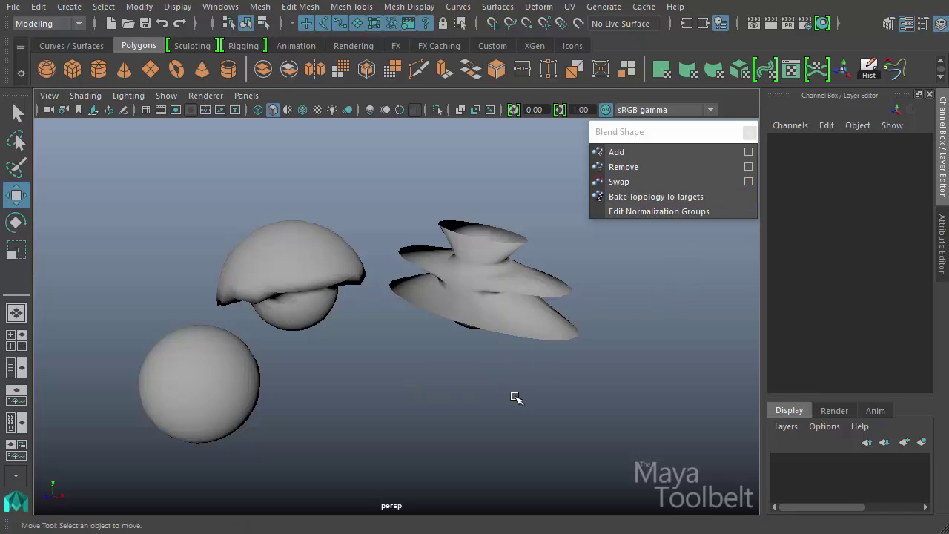
- Examine the base sphere, mushroom and stacked-disc shapes by selecting each in turn and comparing their inputs
{"action": "left_click", "coordinate": [243, 376]}
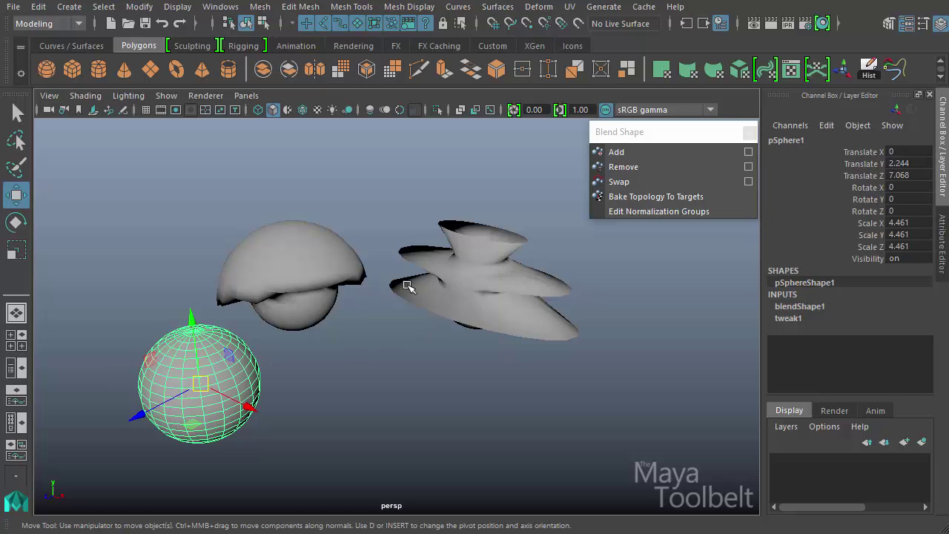
{"action": "left_click", "coordinate": [326, 256]}
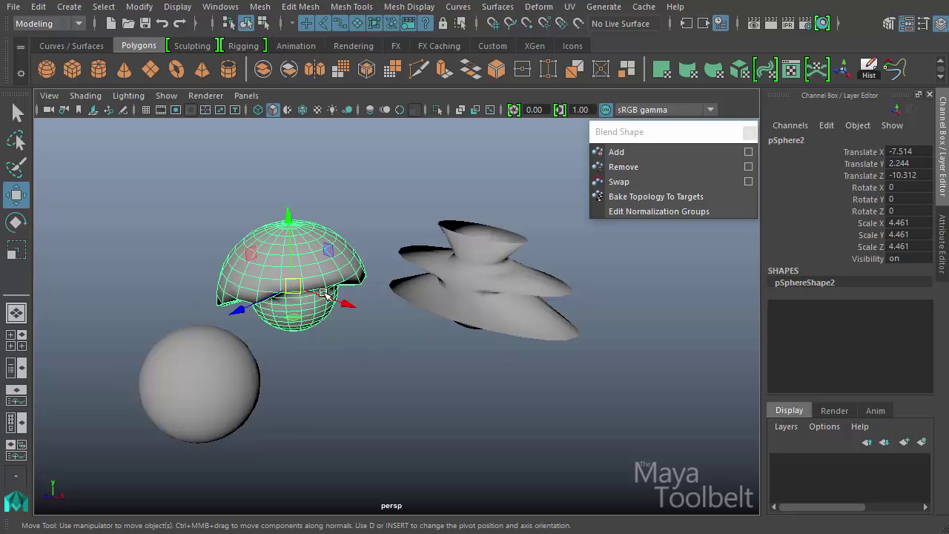
{"action": "left_click", "coordinate": [469, 276]}
{"action": "left_click", "coordinate": [318, 272]}
{"action": "left_click", "coordinate": [516, 283]}
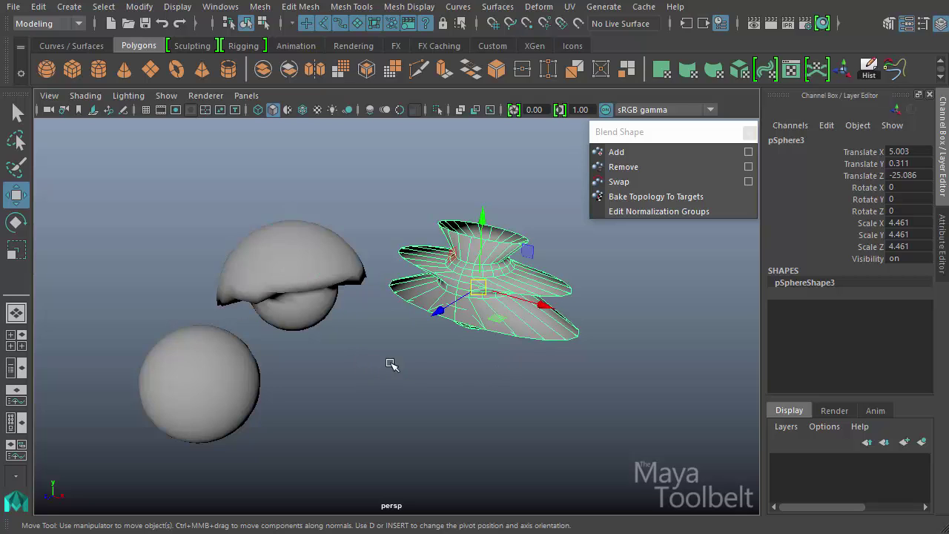
{"action": "left_click", "coordinate": [230, 393]}
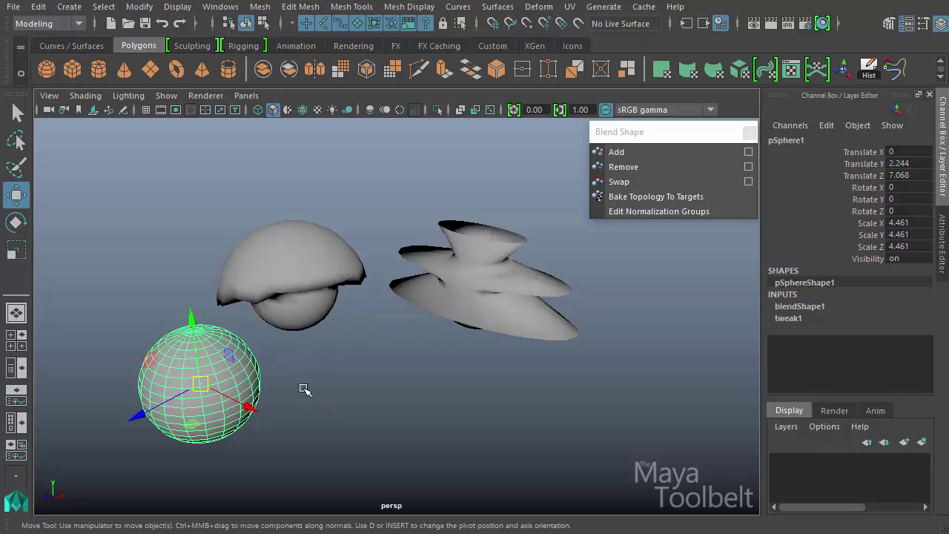
{"action": "left_click", "coordinate": [330, 252]}
{"action": "left_click", "coordinate": [515, 271]}
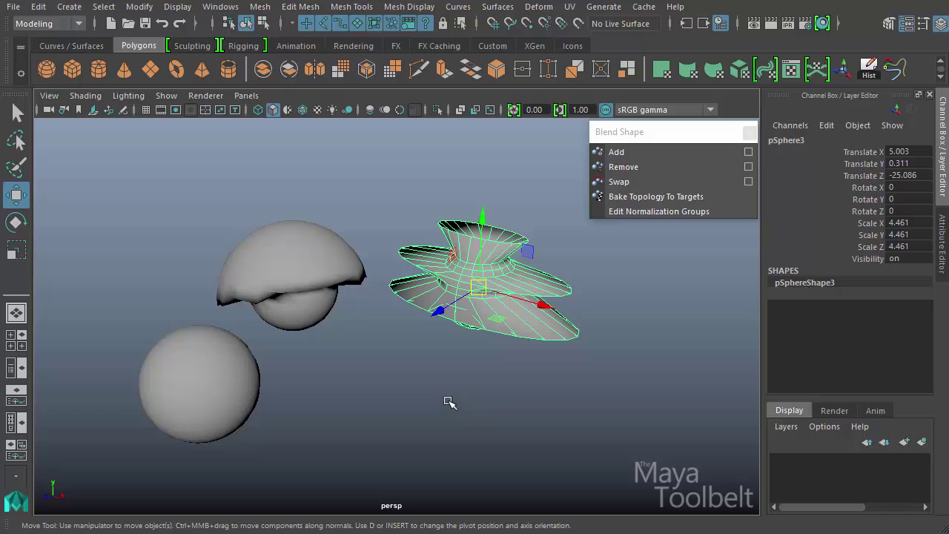
- Delete a horizontal edge loop from the upper half of the base sphere with Delete Edge/Vertex and return to object selection
{"action": "left_click", "coordinate": [251, 384]}
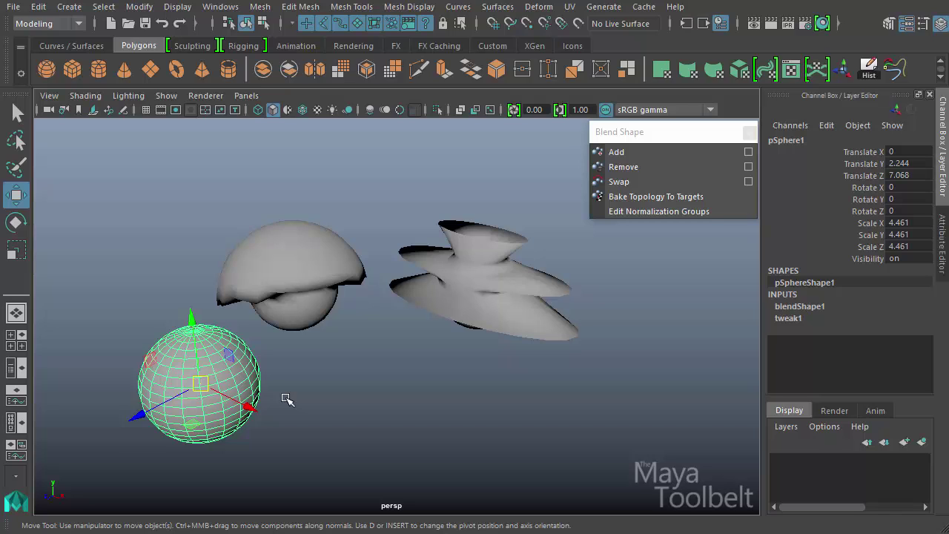
{"action": "left_click_drag", "start_coordinate": [234, 416], "coordinate": [204, 393], "text": "alt"}
{"action": "right_click_drag", "start_coordinate": [199, 273], "coordinate": [193, 234]}
{"action": "left_click", "coordinate": [164, 354]}
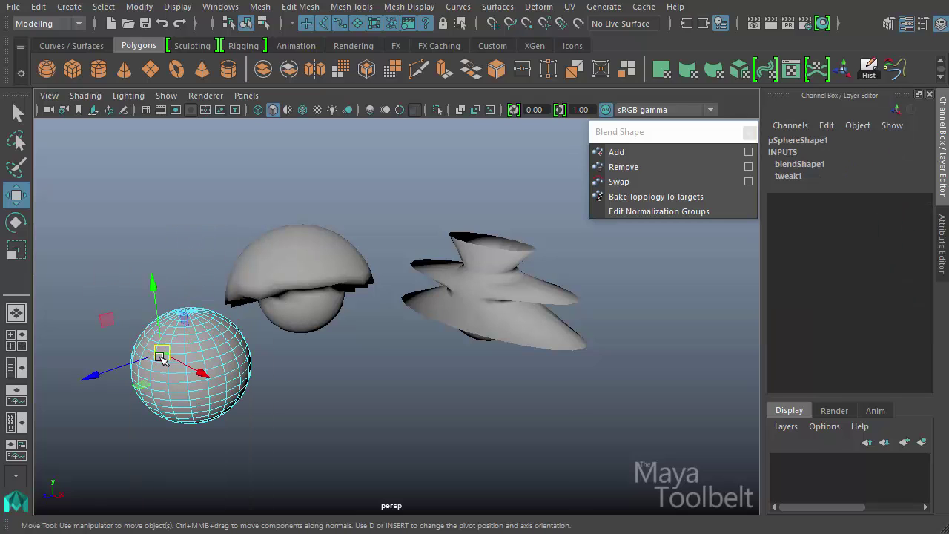
{"action": "left_click", "coordinate": [201, 361]}
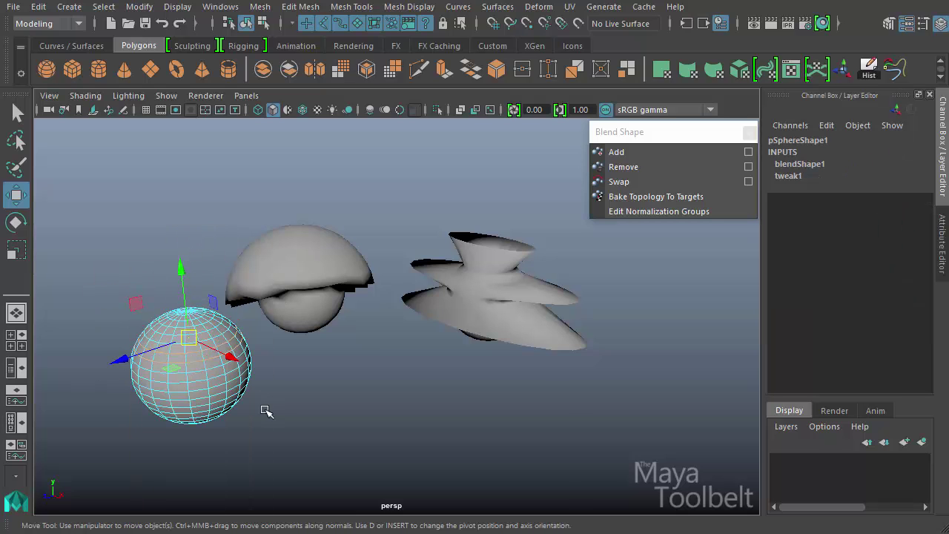
{"action": "left_click", "coordinate": [300, 7]}
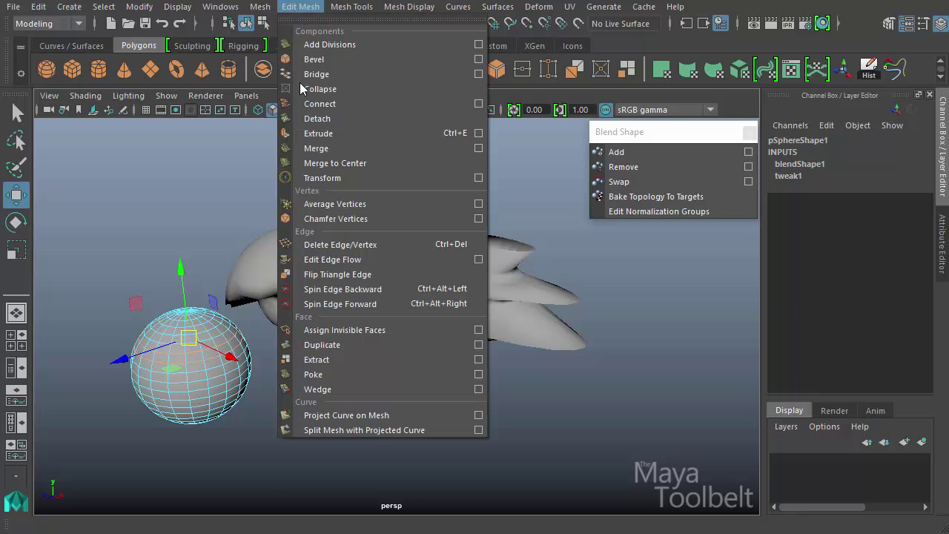
{"action": "left_click", "coordinate": [336, 246]}
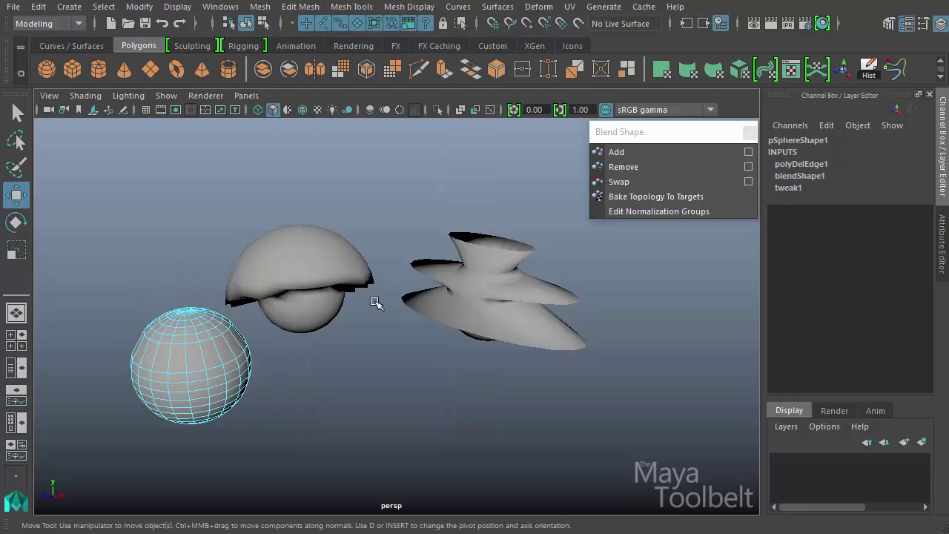
{"action": "left_click_drag", "start_coordinate": [322, 417], "coordinate": [185, 401], "text": "alt"}
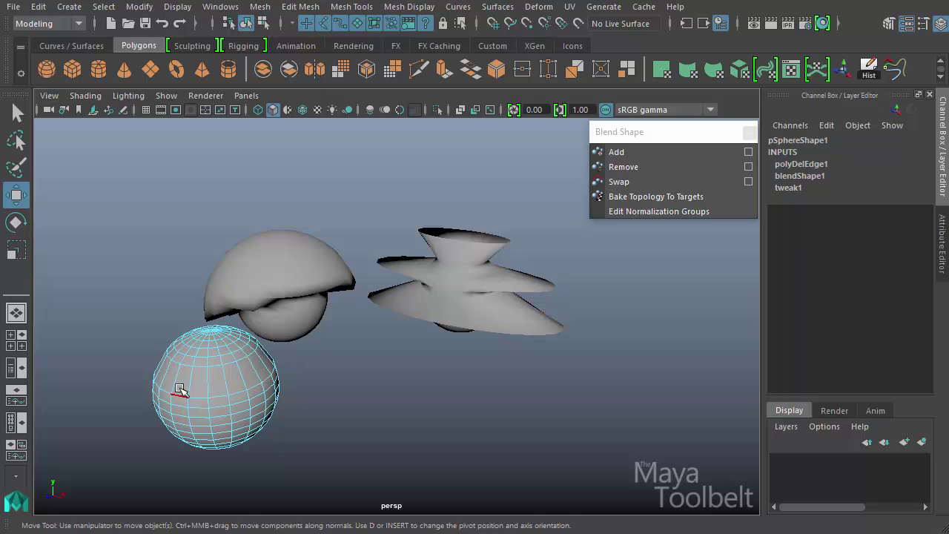
{"action": "left_click", "coordinate": [248, 25]}
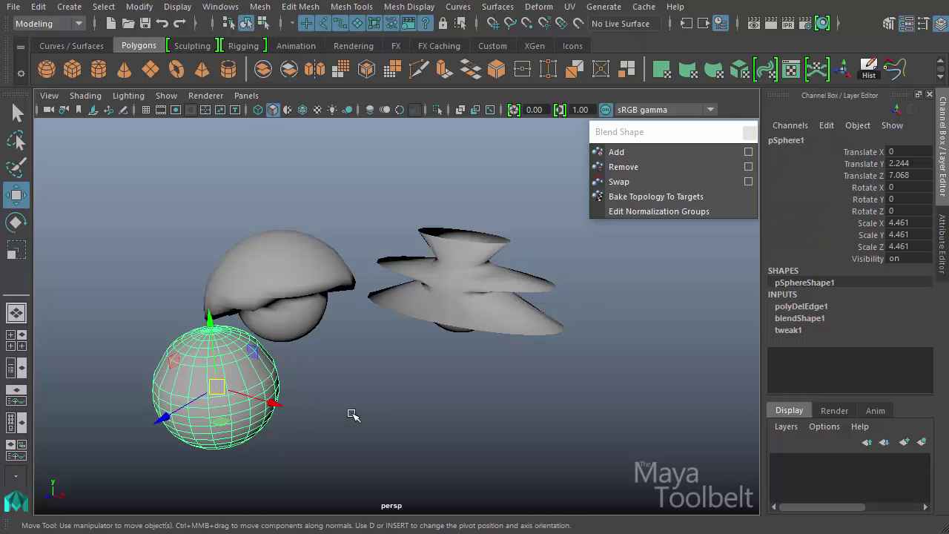
- Test the pSphere2 weight of blendShape1 on the edited base sphere by raising it to 1 and returning it to 0
{"action": "left_click_drag", "start_coordinate": [349, 414], "coordinate": [329, 423], "text": "alt"}
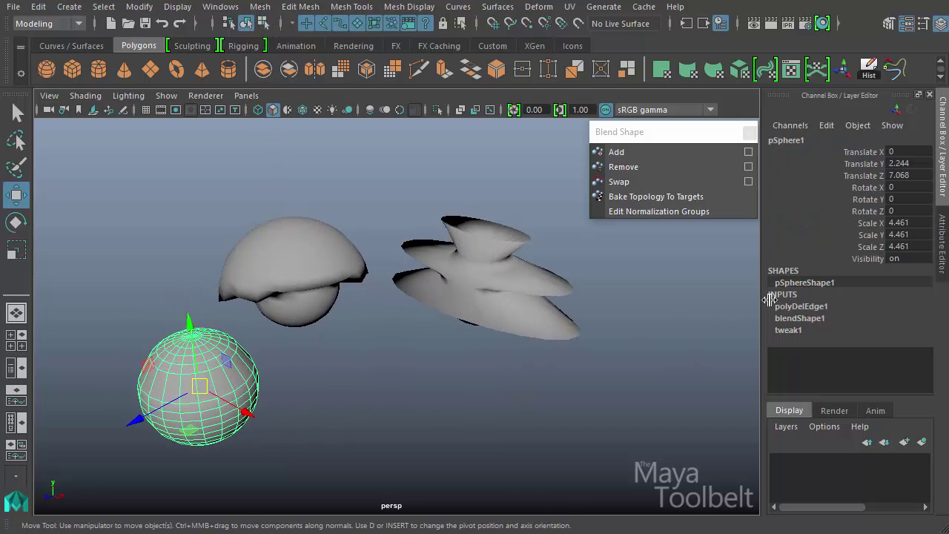
{"action": "left_click", "coordinate": [804, 318]}
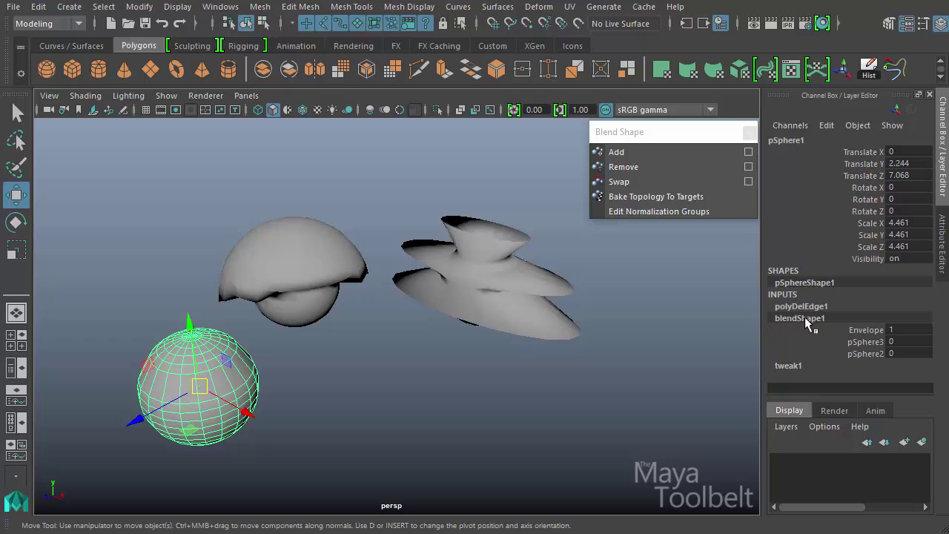
{"action": "left_click", "coordinate": [869, 353]}
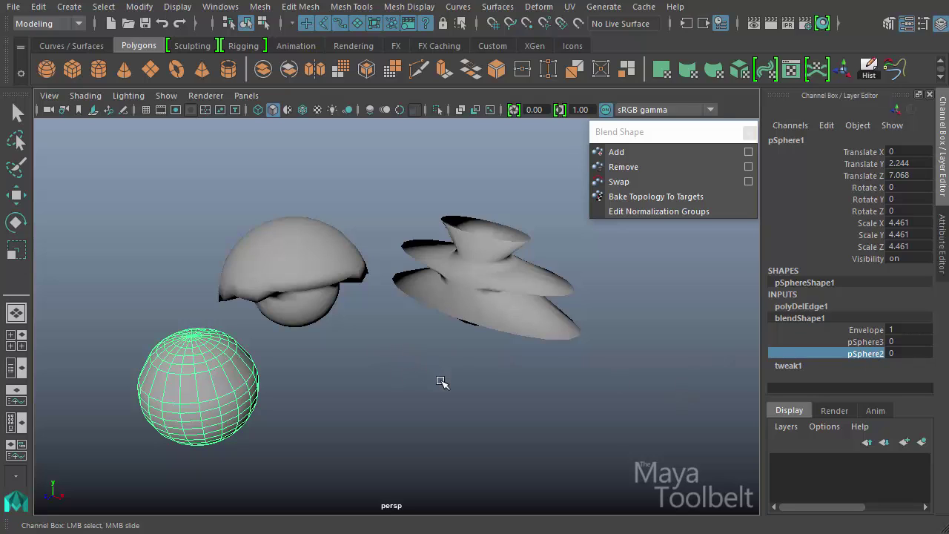
{"action": "middle_click_drag", "start_coordinate": [390, 403], "coordinate": [515, 418]}
{"action": "left_click_drag", "start_coordinate": [446, 399], "coordinate": [356, 384], "text": "alt"}
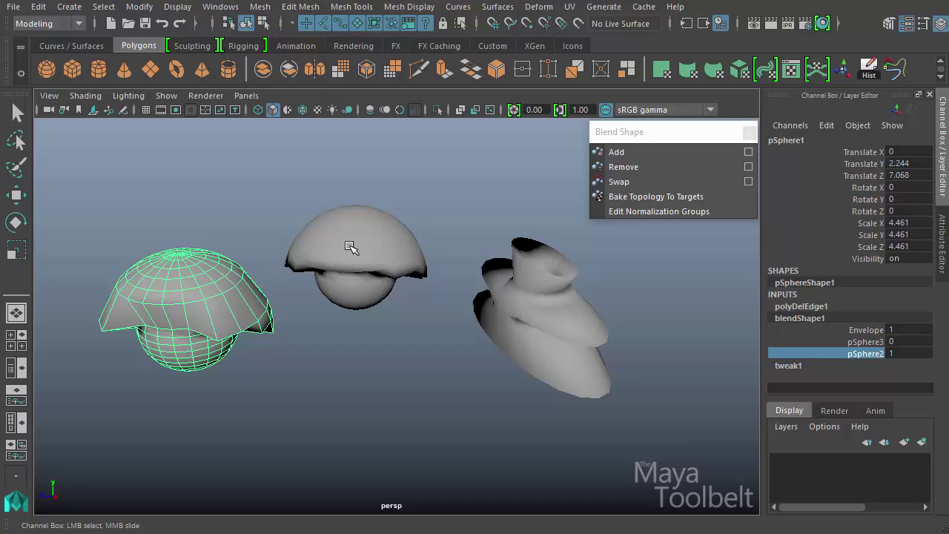
{"action": "left_click_drag", "start_coordinate": [332, 273], "coordinate": [159, 370], "text": "alt"}
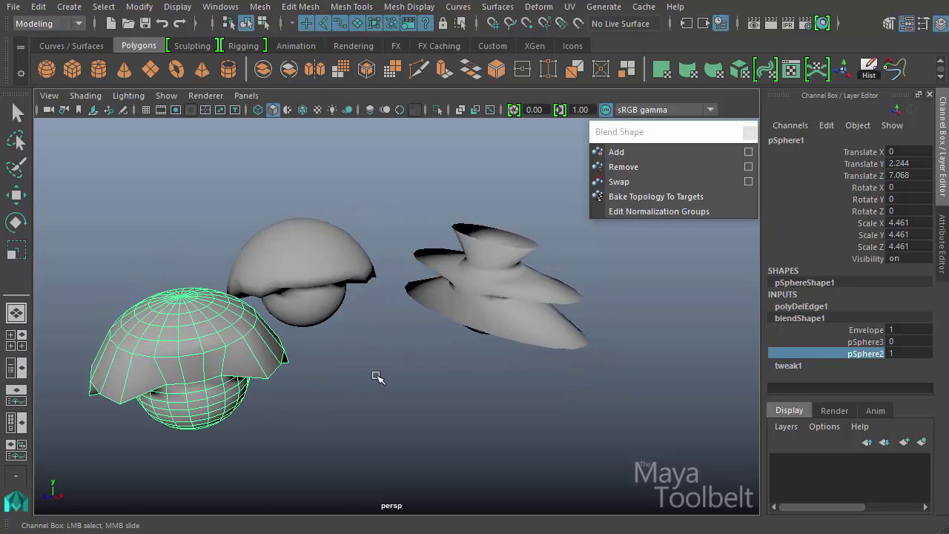
{"action": "middle_click_drag", "start_coordinate": [410, 389], "coordinate": [296, 402]}
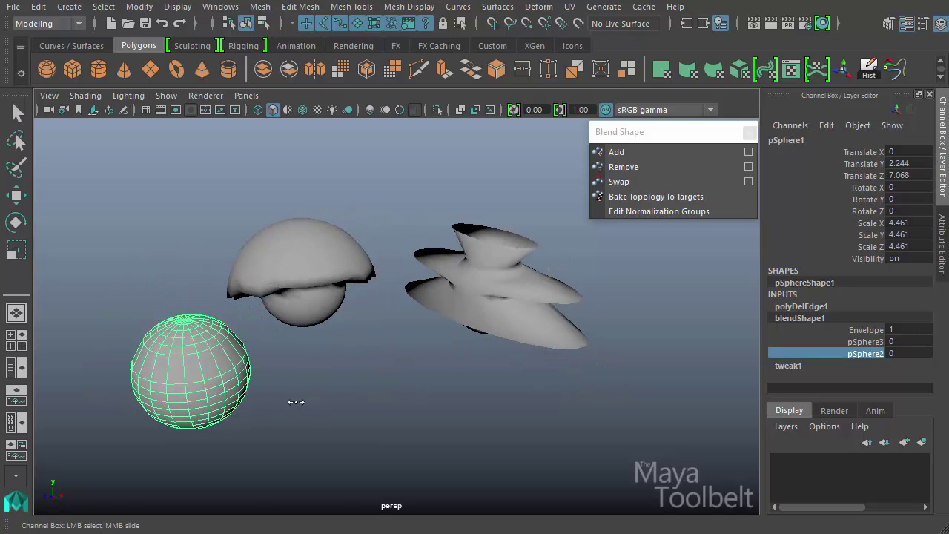
- Test the pSphere3 weight of blendShape1 at 1 on the edited base sphere, then undo the change
{"action": "left_click", "coordinate": [866, 342]}
{"action": "middle_click_drag", "start_coordinate": [390, 388], "coordinate": [566, 394]}
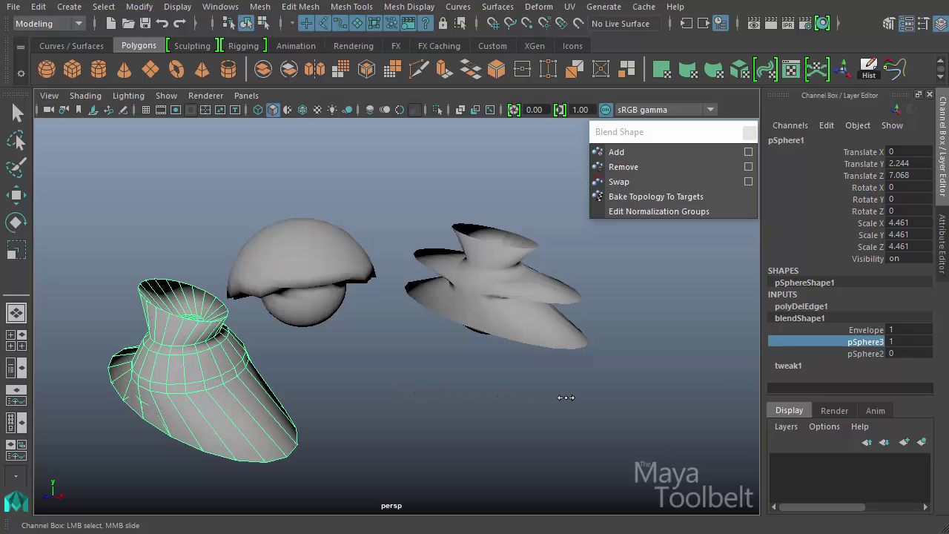
{"action": "left_click_drag", "start_coordinate": [415, 396], "coordinate": [470, 362], "text": "alt"}
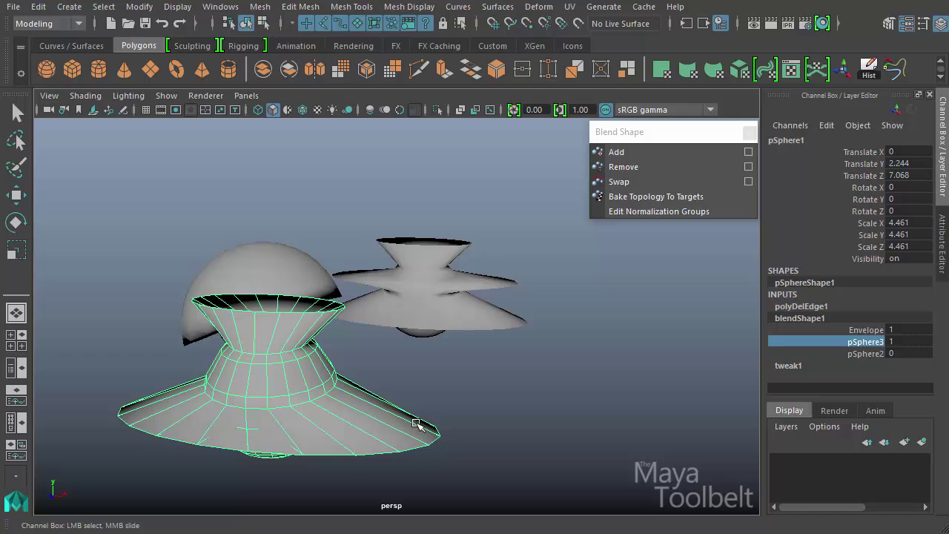
{"action": "left_click_drag", "start_coordinate": [542, 382], "coordinate": [493, 390], "text": "alt"}
{"action": "key", "text": "ctrl+z"}
{"action": "key", "text": "ctrl+z"}
{"action": "key", "text": "w"}
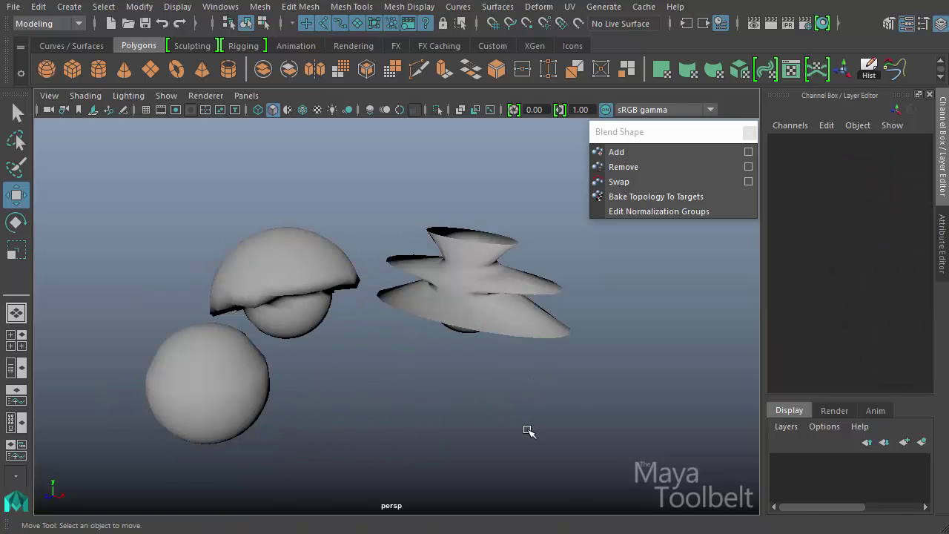
- Bake the edited topology of the base sphere to its blend shape targets and inspect both target meshes
{"action": "left_click", "coordinate": [183, 407]}
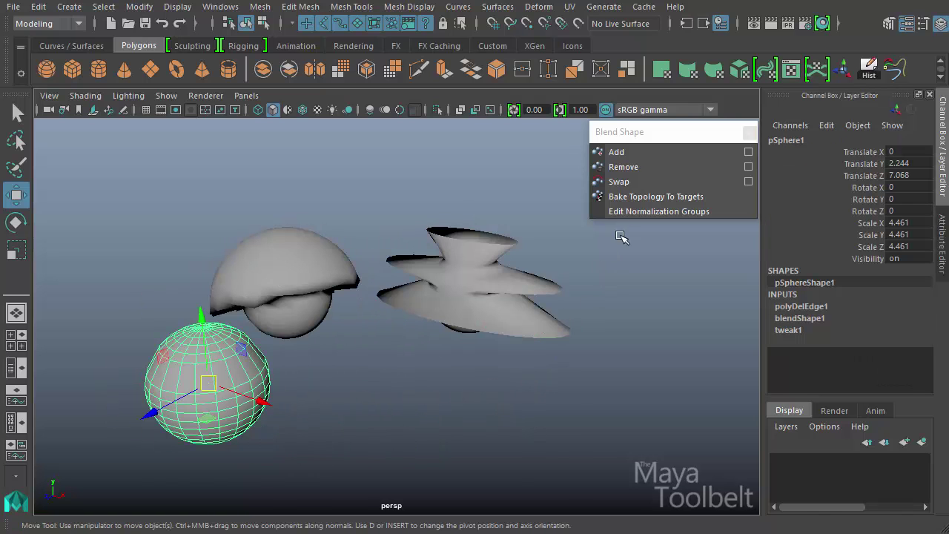
{"action": "left_click", "coordinate": [662, 197]}
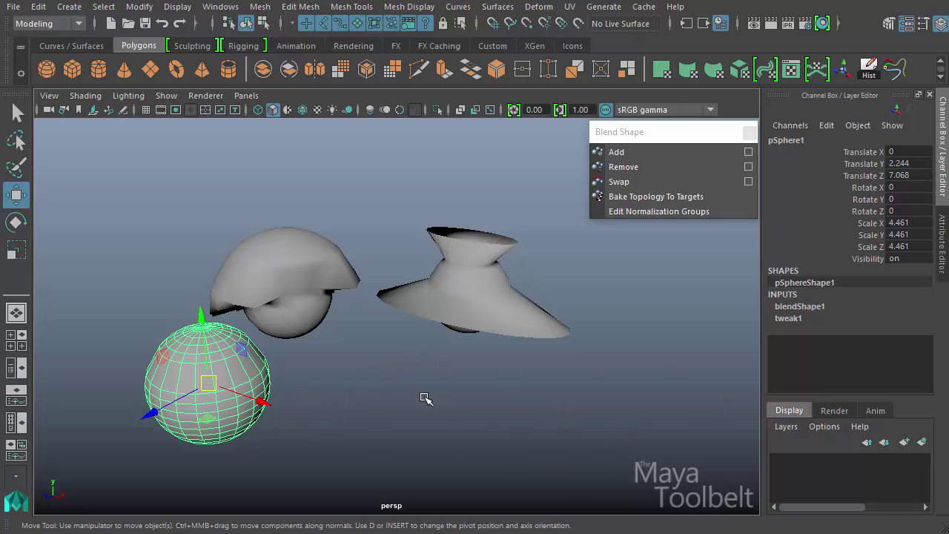
{"action": "left_click_drag", "start_coordinate": [425, 398], "coordinate": [447, 386], "text": "alt"}
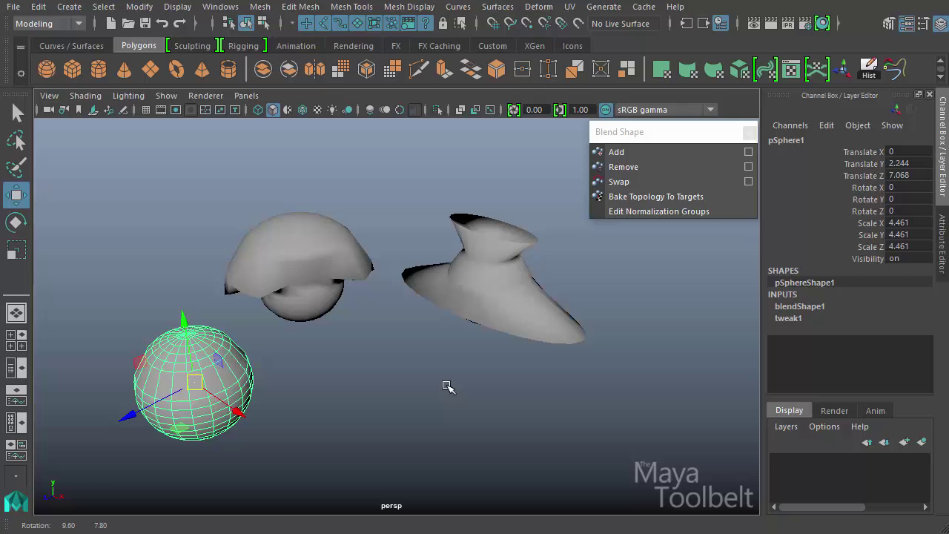
{"action": "left_click", "coordinate": [311, 245]}
{"action": "left_click", "coordinate": [501, 264]}
{"action": "left_click", "coordinate": [283, 252]}
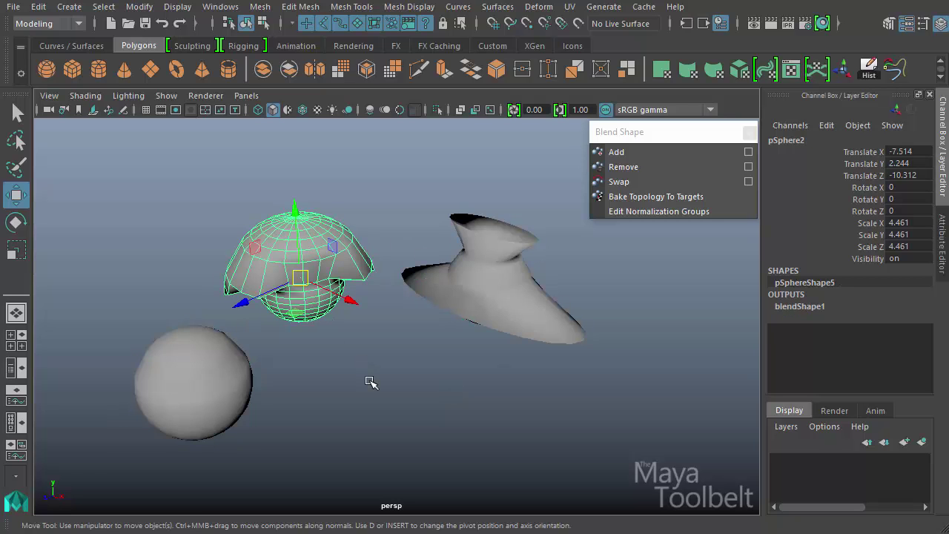
- Test the pSphere3 weight of blendShape1 on the base sphere, leaving it at 0, and set the pSphere2 weight to 1
{"action": "left_click", "coordinate": [235, 374]}
{"action": "left_click", "coordinate": [821, 308]}
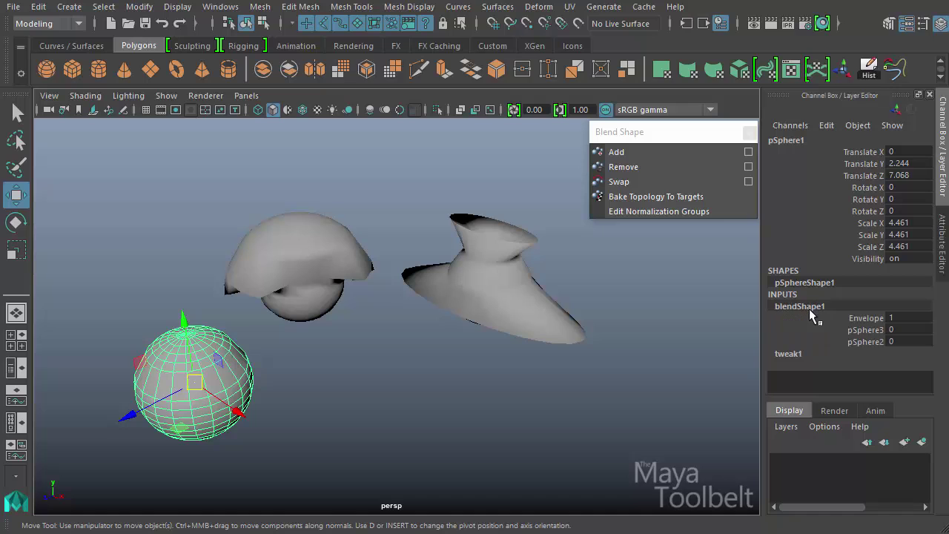
{"action": "left_click", "coordinate": [853, 331]}
{"action": "middle_click_drag", "start_coordinate": [410, 401], "coordinate": [426, 420]}
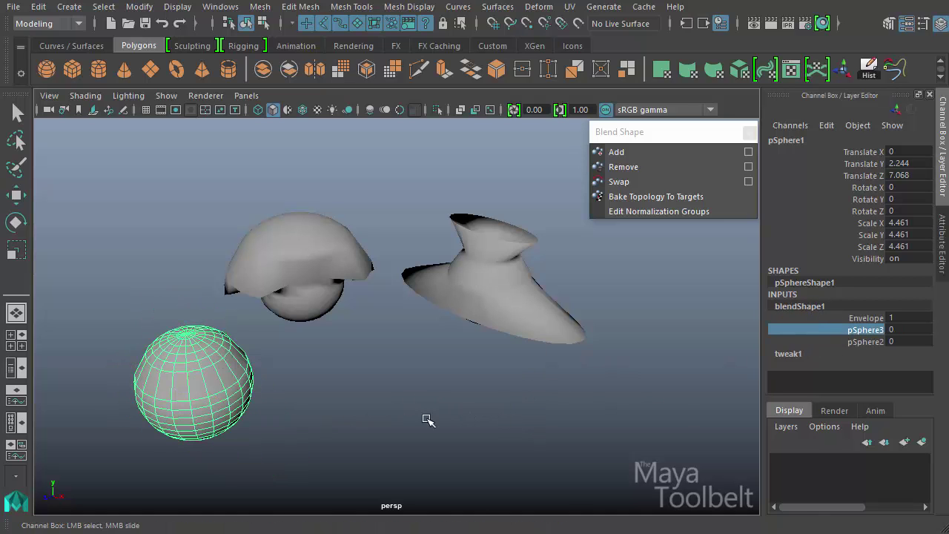
{"action": "left_click", "coordinate": [861, 343]}
{"action": "middle_click_drag", "start_coordinate": [491, 434], "coordinate": [640, 447]}
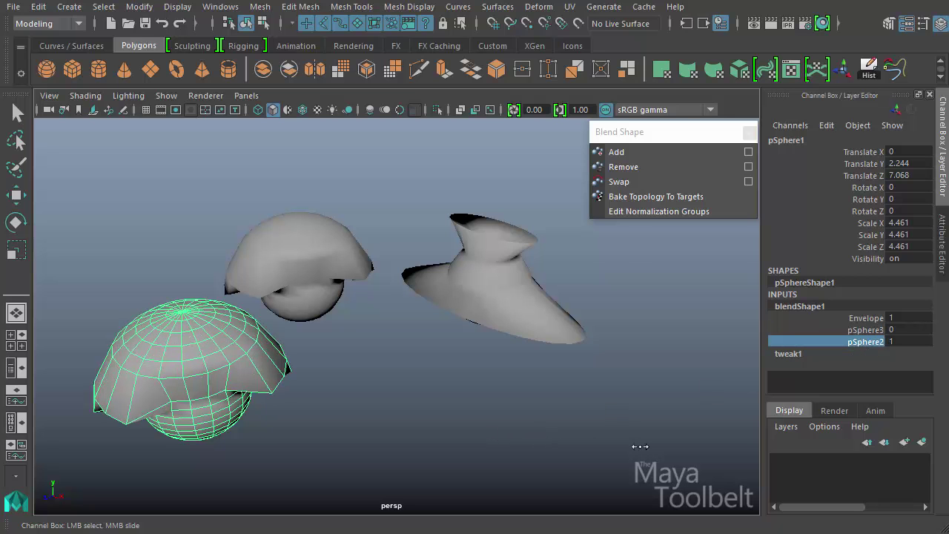
- Move the four inset rim vertices of the mushroom target outward to fill out its cap, and return to object selection
{"action": "left_click", "coordinate": [299, 261]}
{"action": "key", "text": "w"}
{"action": "left_click_drag", "start_coordinate": [399, 349], "coordinate": [488, 377], "text": "alt"}
{"action": "right_click_drag", "start_coordinate": [487, 378], "coordinate": [515, 322], "text": "alt"}
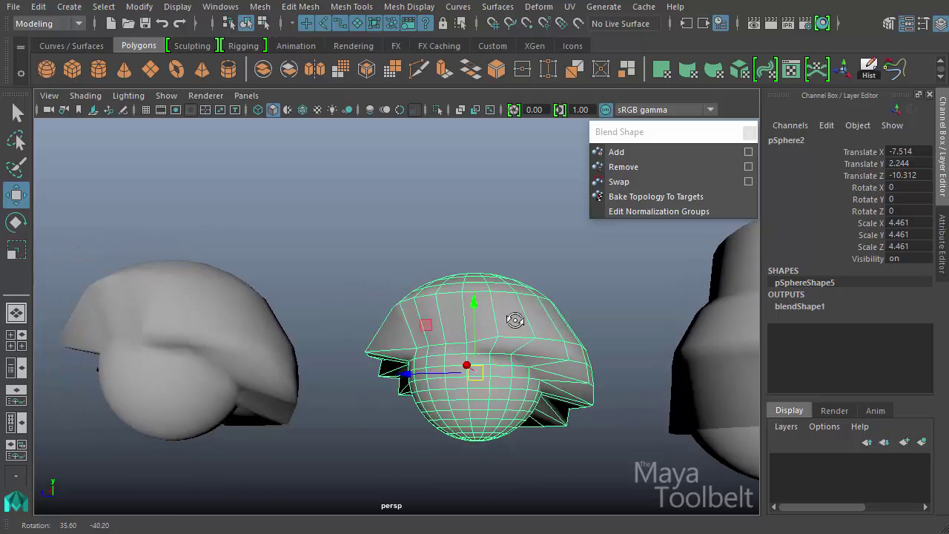
{"action": "left_click_drag", "start_coordinate": [514, 322], "coordinate": [501, 331], "text": "alt"}
{"action": "right_click_drag", "start_coordinate": [445, 327], "coordinate": [373, 295]}
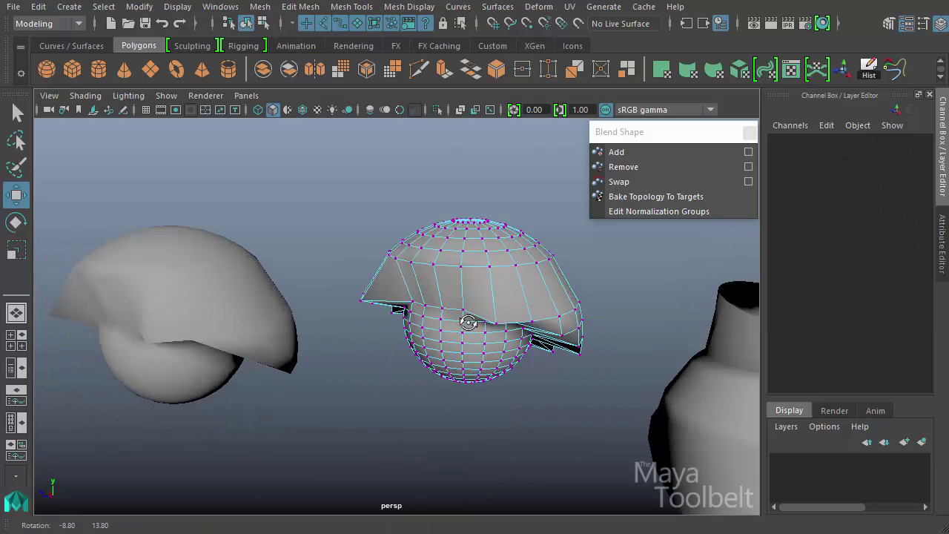
{"action": "left_click_drag", "start_coordinate": [373, 295], "coordinate": [371, 233], "text": "alt"}
{"action": "left_click", "coordinate": [374, 234]}
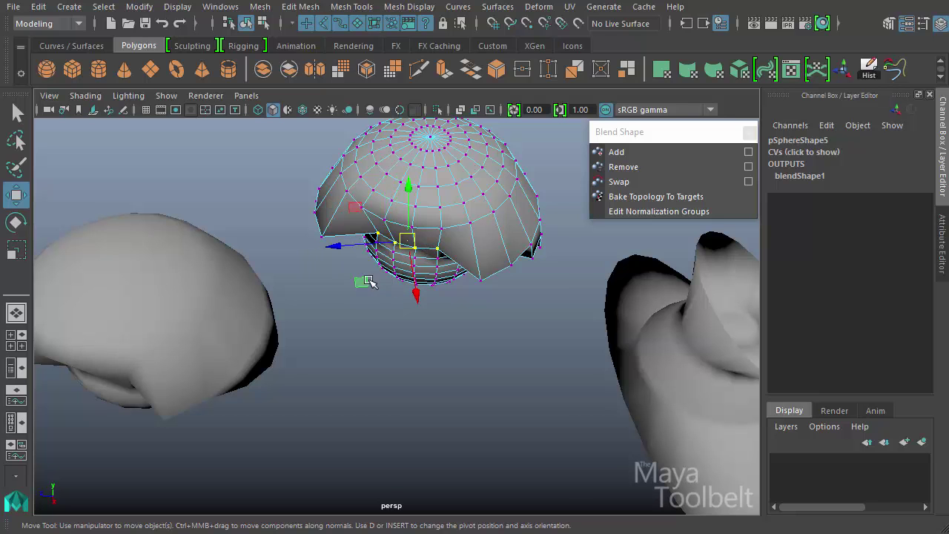
{"action": "middle_click_drag", "start_coordinate": [371, 282], "coordinate": [332, 332]}
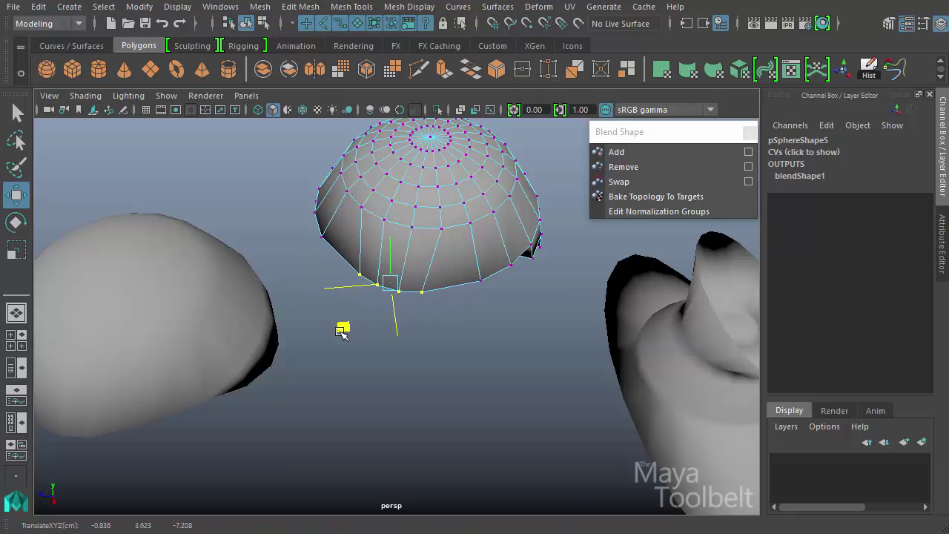
{"action": "left_click_drag", "start_coordinate": [339, 329], "coordinate": [382, 299], "text": "alt"}
{"action": "left_click_drag", "start_coordinate": [421, 264], "coordinate": [434, 324], "text": "alt"}
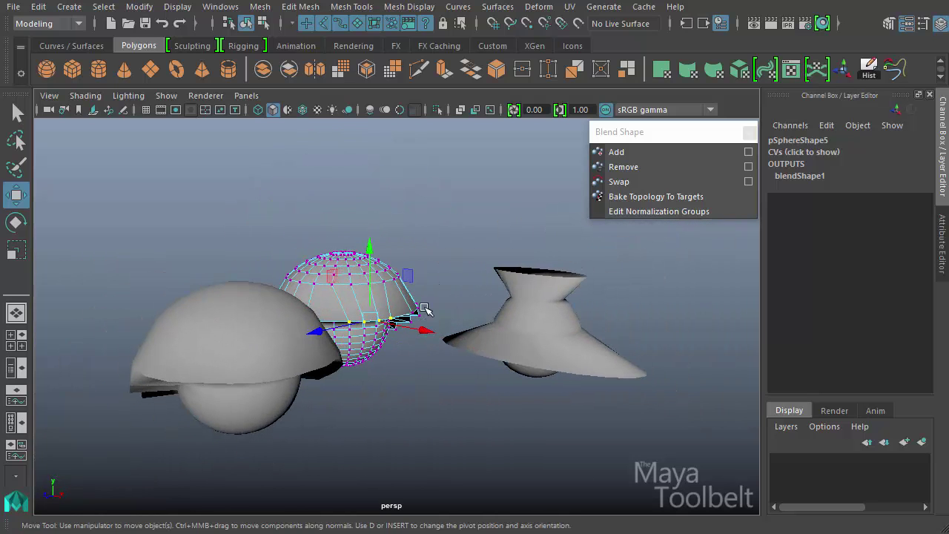
{"action": "left_click", "coordinate": [246, 22]}
- Examine from several angles how the base sphere follows the reshaped mushroom target
{"action": "left_click_drag", "start_coordinate": [373, 168], "coordinate": [451, 283], "text": "alt"}
{"action": "left_click_drag", "start_coordinate": [407, 331], "coordinate": [328, 445], "text": "alt"}
{"action": "left_click", "coordinate": [243, 389]}
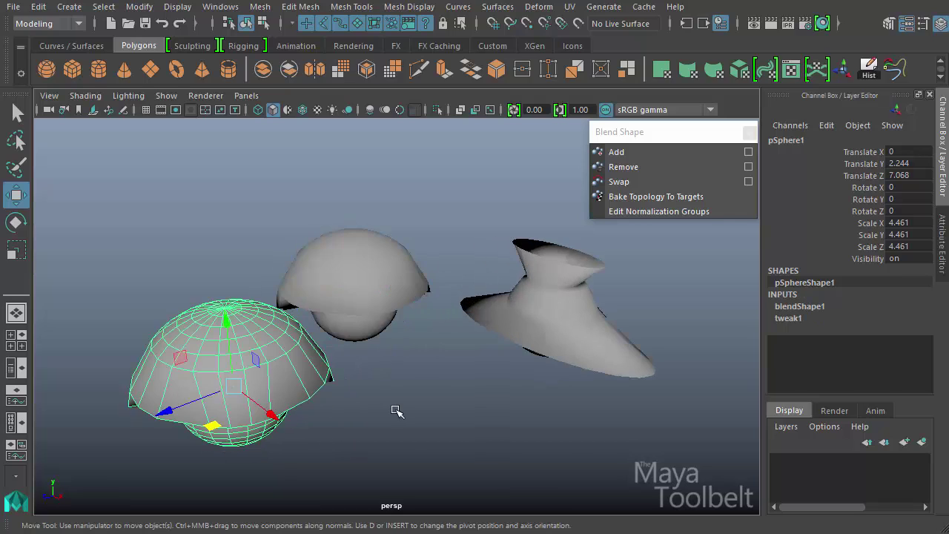
{"action": "left_click_drag", "start_coordinate": [396, 409], "coordinate": [376, 420], "text": "alt"}
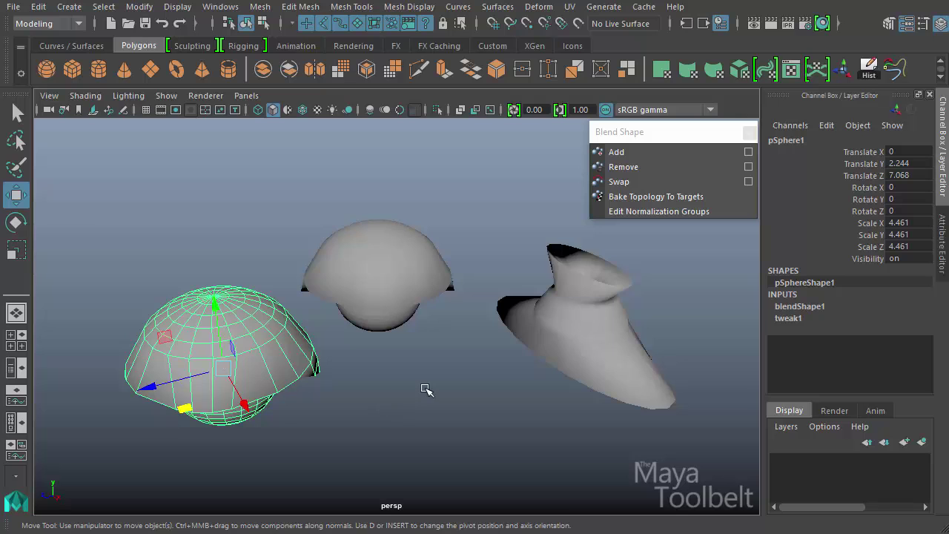
{"action": "left_click_drag", "start_coordinate": [425, 388], "coordinate": [462, 361], "text": "alt"}
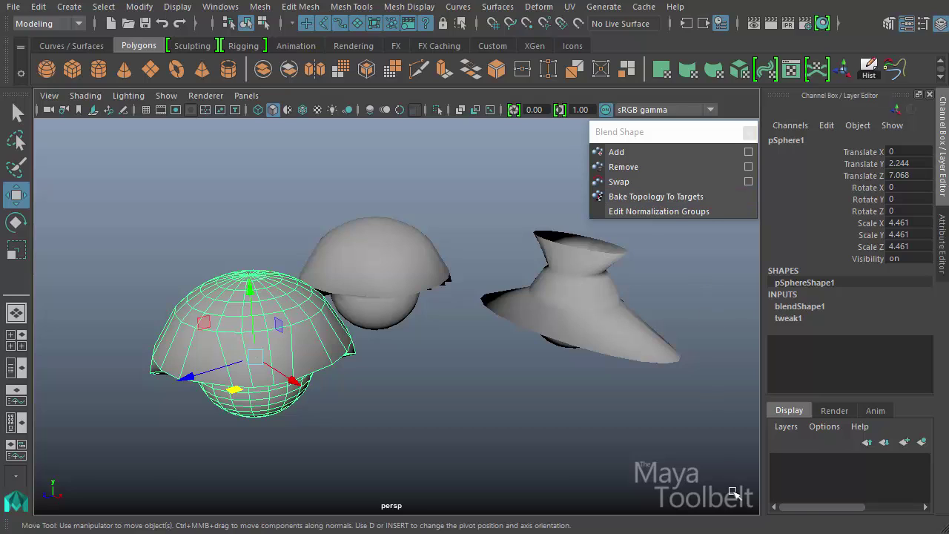
{"action": "left_click", "coordinate": [684, 415]}
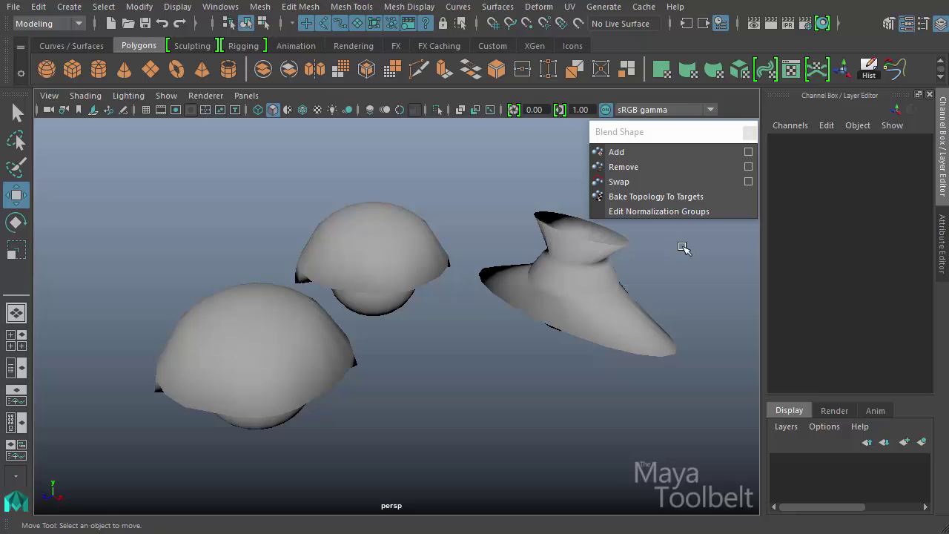
{"action": "middle_click_drag", "start_coordinate": [498, 346], "coordinate": [504, 326], "text": "alt"}
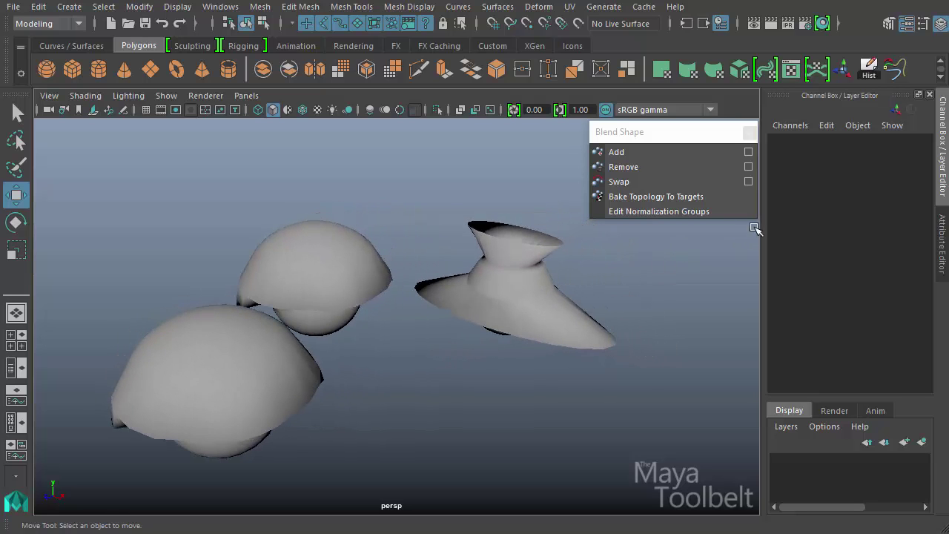
{"action": "left_click_drag", "start_coordinate": [527, 303], "coordinate": [389, 334], "text": "alt"}
- Open Edit Normalization Groups for the base sphere and place its window over the viewport
{"action": "left_click", "coordinate": [248, 345]}
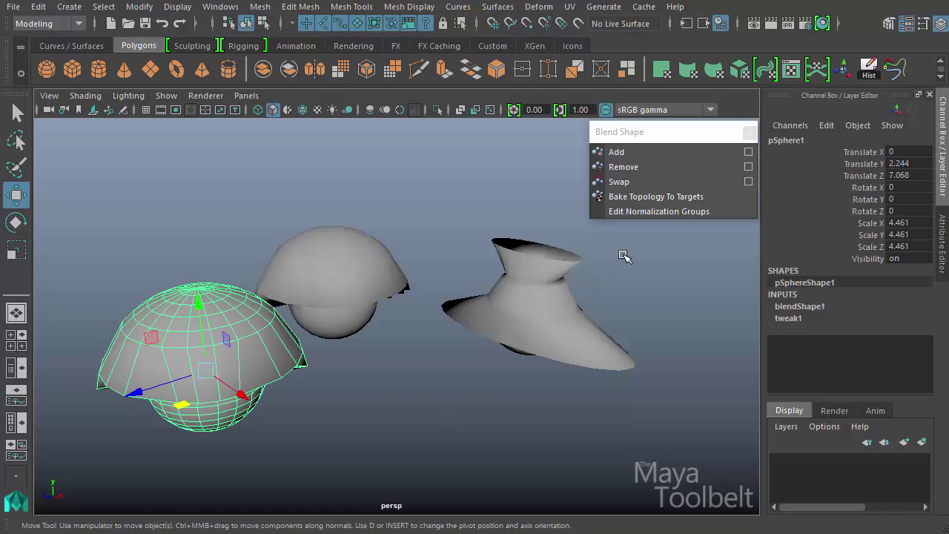
{"action": "left_click", "coordinate": [641, 212]}
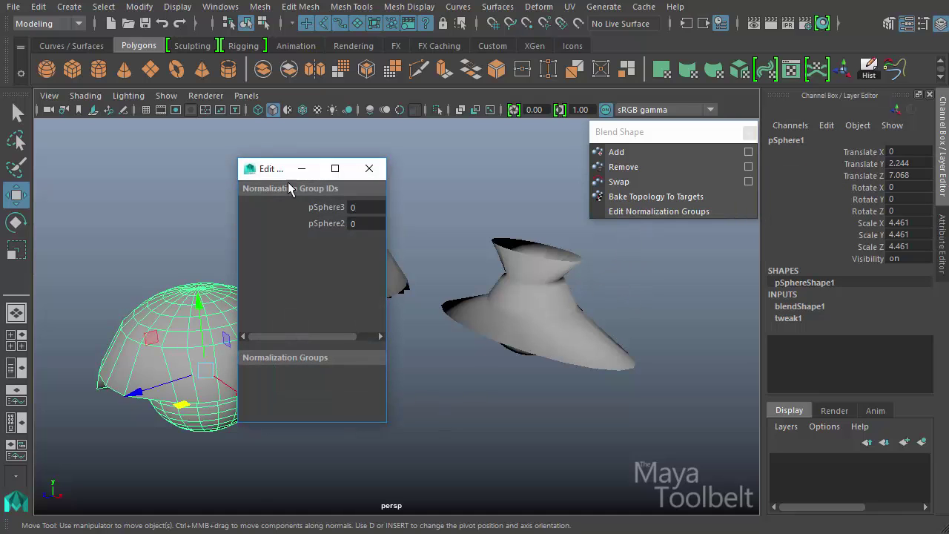
{"action": "left_click_drag", "start_coordinate": [267, 167], "coordinate": [157, 144]}
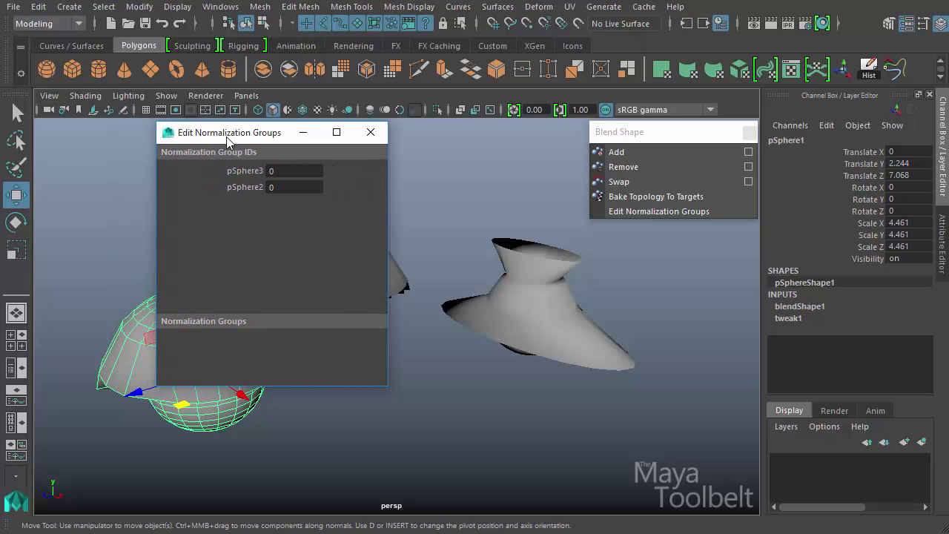
{"action": "left_click_drag", "start_coordinate": [214, 140], "coordinate": [317, 158]}
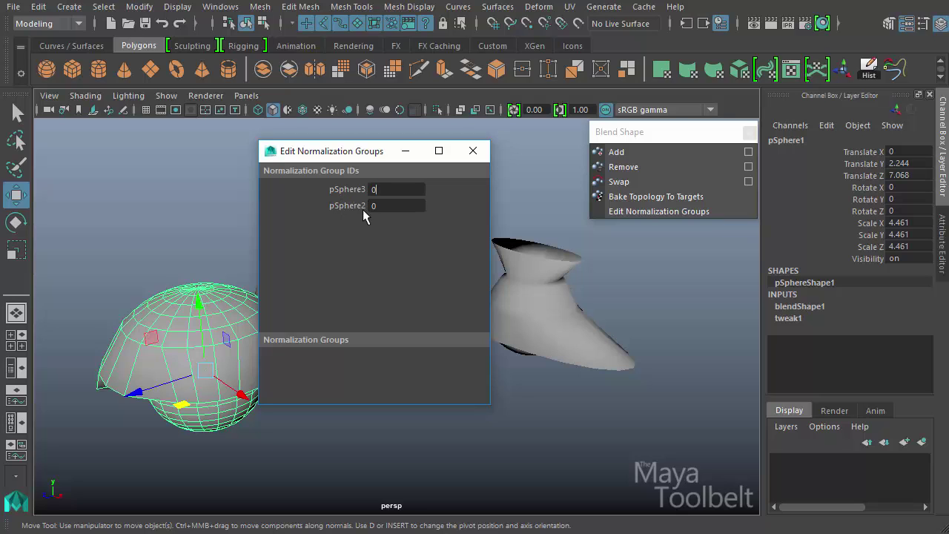
- Try normalization group ID 1 for pSphere3 and ID 2 for pSphere2
{"action": "left_click", "coordinate": [405, 205]}
{"action": "left_click", "coordinate": [389, 205]}
{"action": "left_click", "coordinate": [392, 191]}
{"action": "left_click", "coordinate": [395, 204]}
{"action": "left_click", "coordinate": [396, 189]}
{"action": "left_click", "coordinate": [396, 188]}
{"action": "type", "text": "1"}
{"action": "left_click", "coordinate": [399, 206]}
{"action": "type", "text": "2"}
{"action": "left_click", "coordinate": [399, 187]}
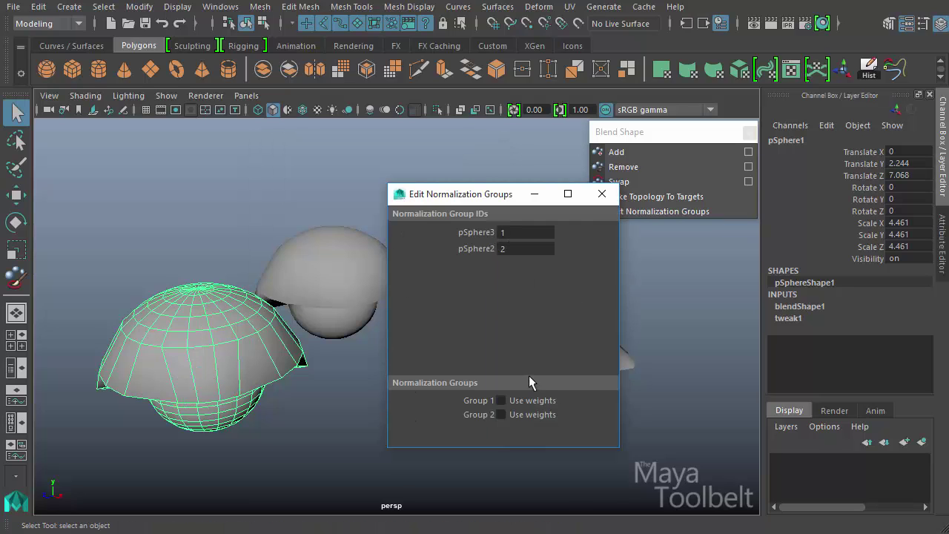
- Reset the normalization group IDs of both pSphere3 and pSphere2 to 0
{"action": "left_click_drag", "start_coordinate": [538, 227], "coordinate": [468, 234]}
{"action": "type", "text": "0"}
{"action": "key", "text": "Tab"}
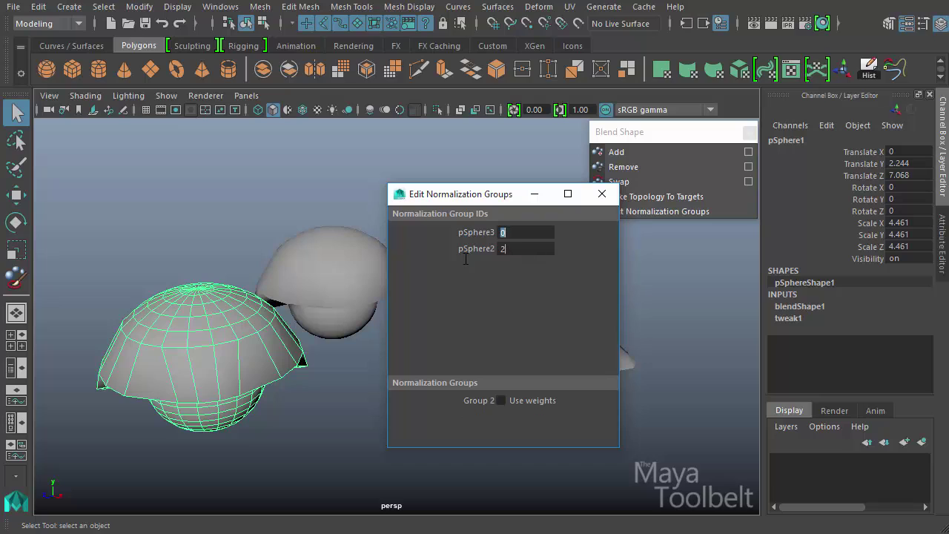
{"action": "type", "text": "0"}
{"action": "key", "text": "Return"}
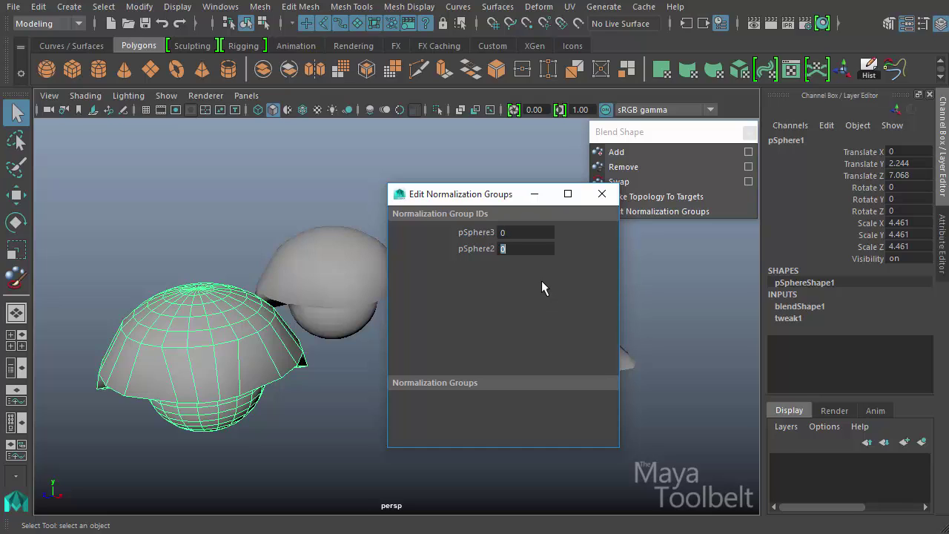
- Assign pSphere3 to normalization group 1 and pSphere2 to normalization group 2
{"action": "double_click", "coordinate": [520, 234]}
{"action": "type", "text": "1"}
{"action": "key", "text": "Tab"}
{"action": "type", "text": "2"}
{"action": "left_click", "coordinate": [528, 235]}
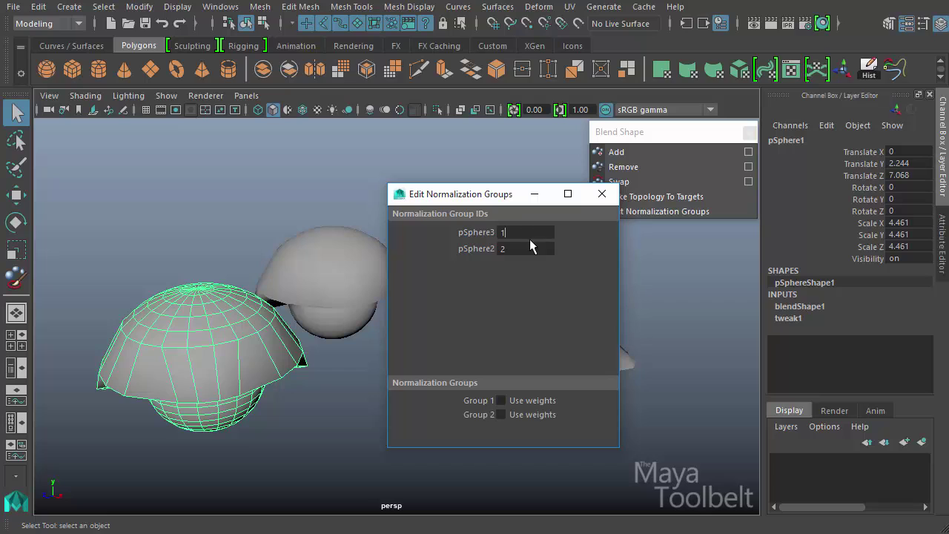
- Open the Paint Blend Shape Weights Tool settings for the base sphere and switch between the norm1 and norm2 targets
{"action": "left_click", "coordinate": [221, 393]}
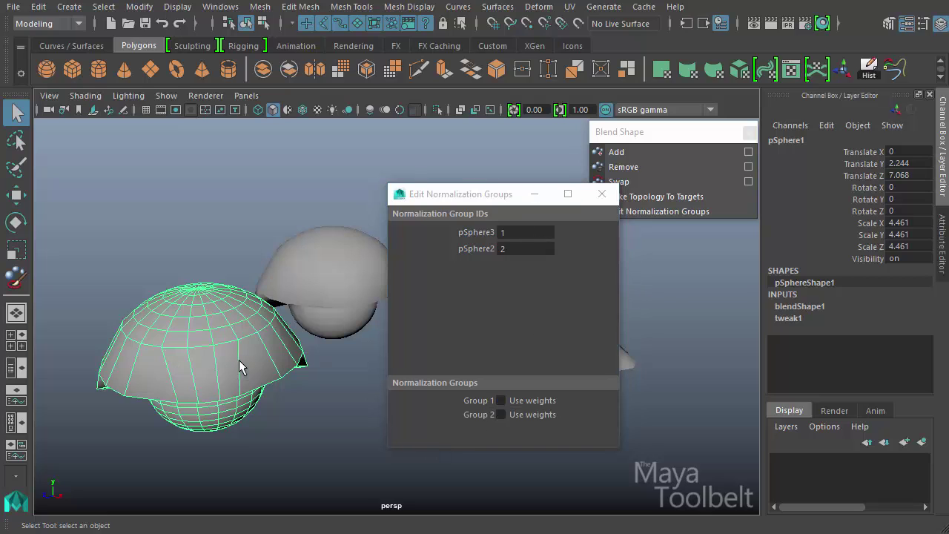
{"action": "left_click", "coordinate": [540, 6]}
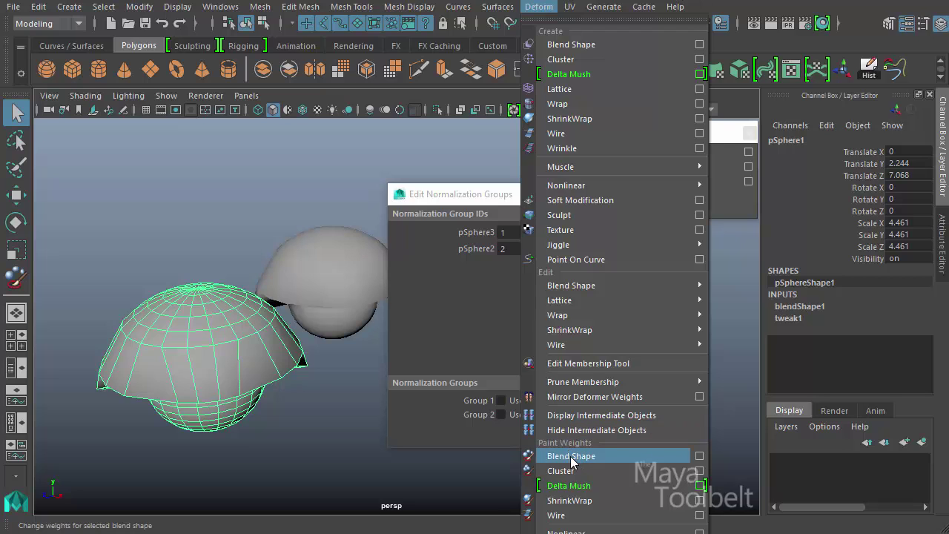
{"action": "left_click", "coordinate": [700, 456]}
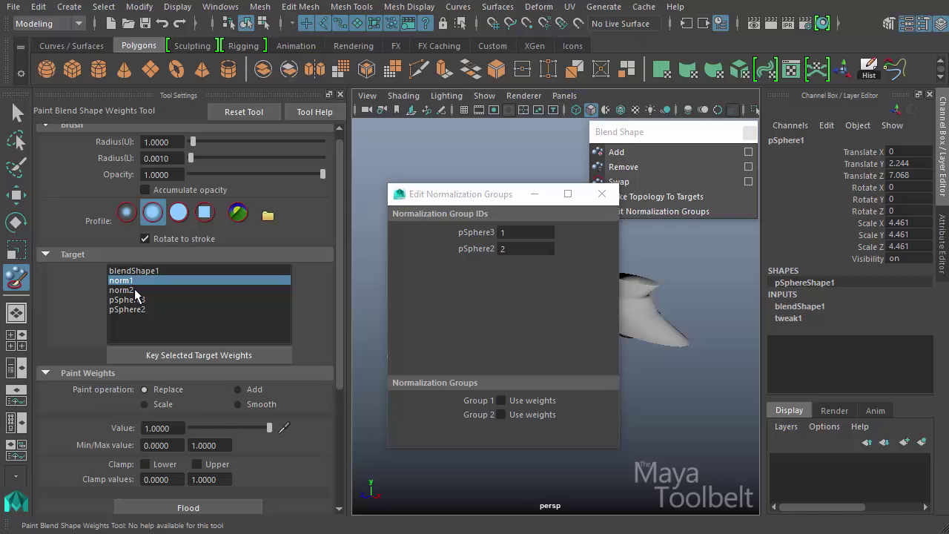
{"action": "left_click", "coordinate": [119, 282]}
{"action": "left_click", "coordinate": [172, 289]}
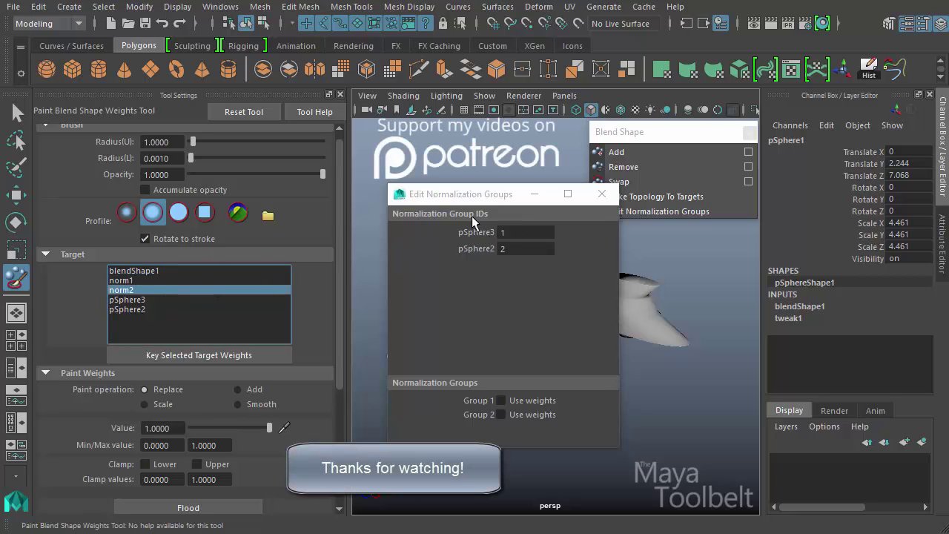
{"action": "left_click", "coordinate": [136, 281]}
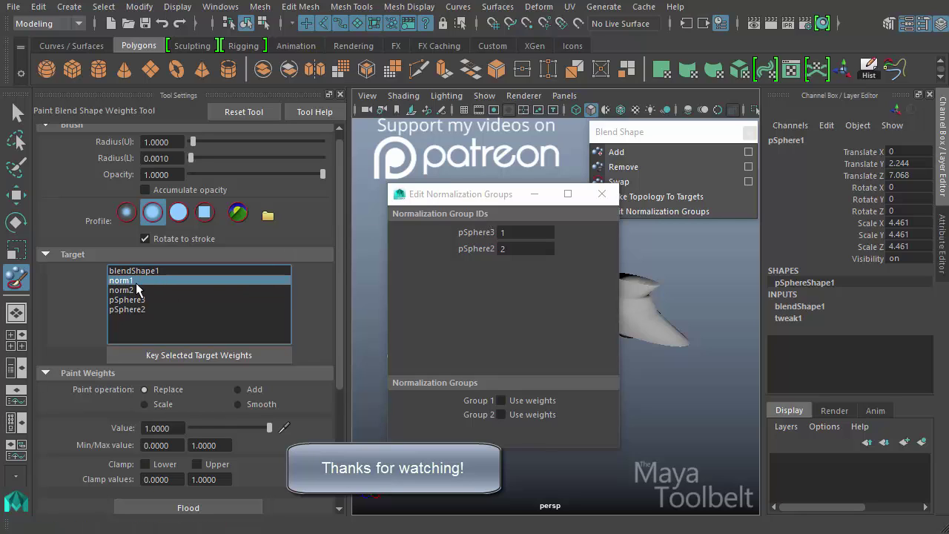
{"action": "left_click", "coordinate": [290, 290]}
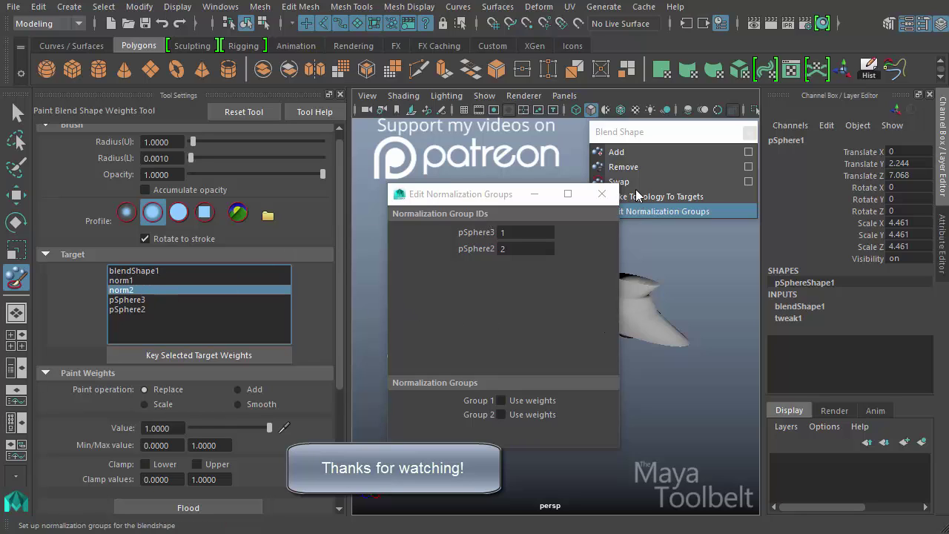
- Close the normalization groups window and the paint tool settings, then reselect the base sphere with the Select Tool
{"action": "left_click", "coordinate": [601, 193]}
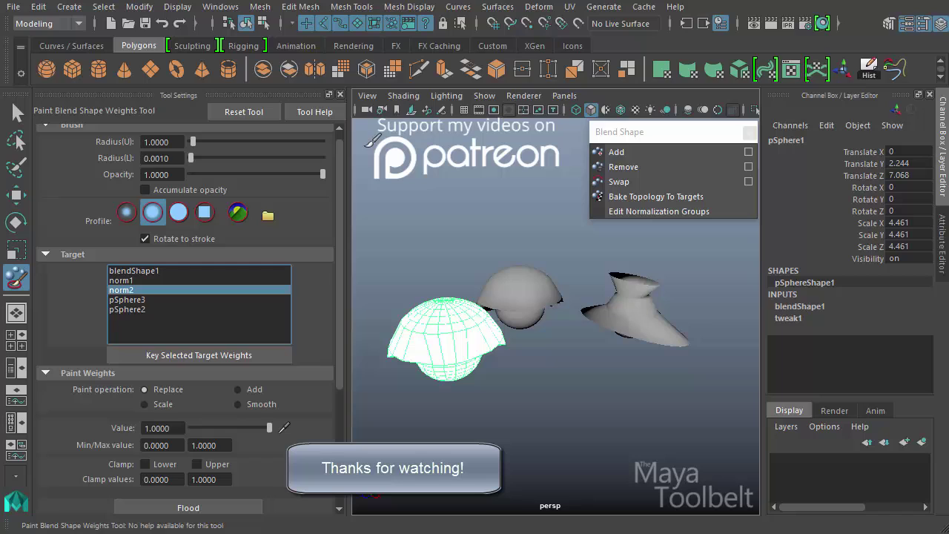
{"action": "left_click", "coordinate": [340, 94]}
{"action": "key", "text": "q"}
{"action": "left_click", "coordinate": [269, 253]}
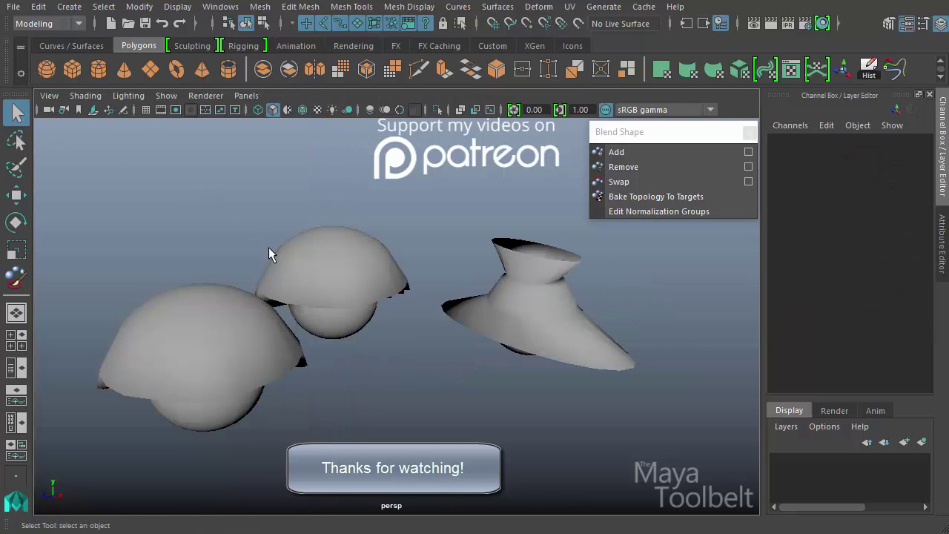
{"action": "left_click", "coordinate": [197, 371]}
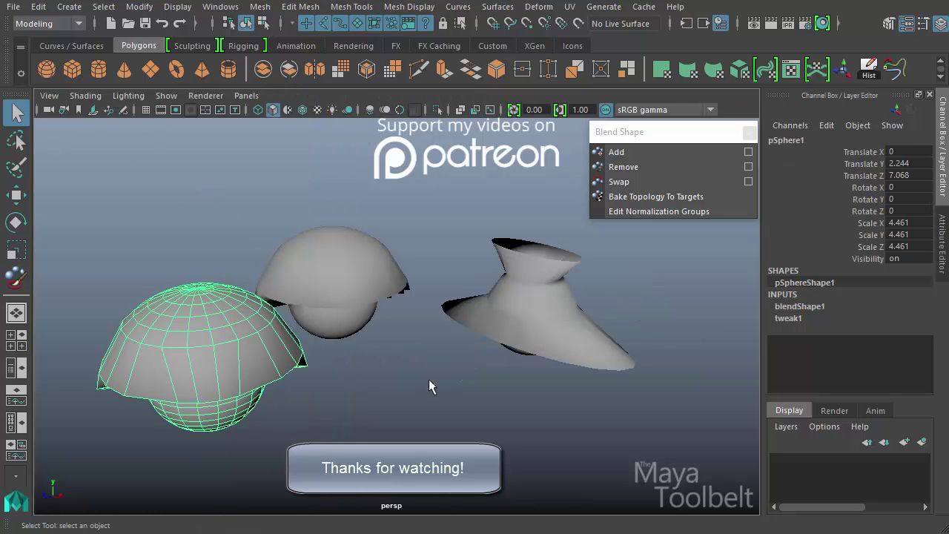